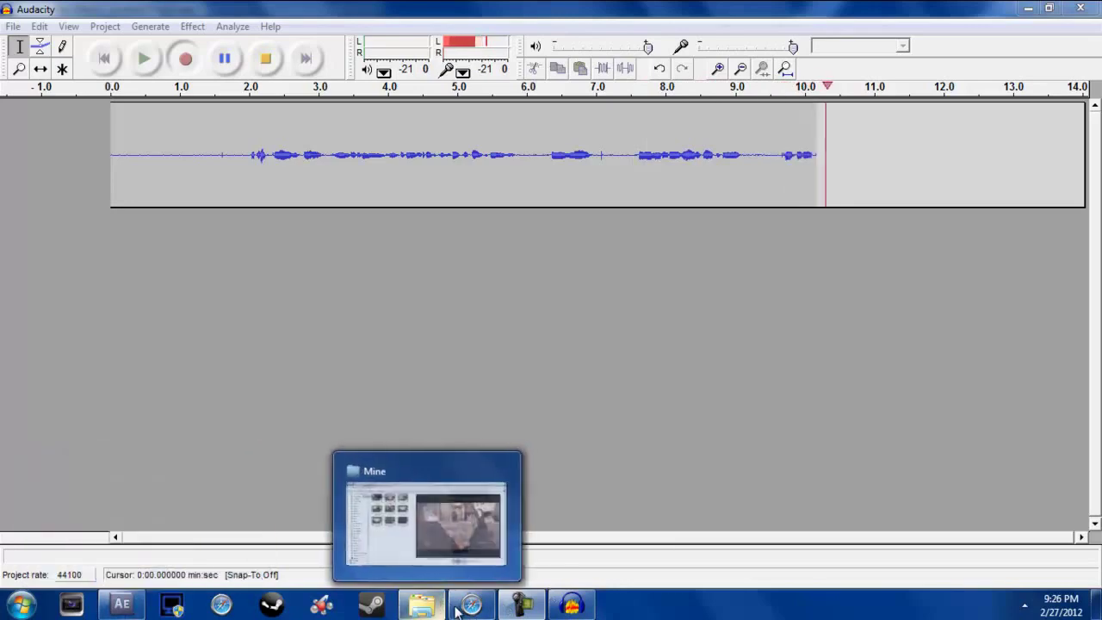
# - Switch to the browser and play the reference YouTube video around 0:19 to 0:21 to study the glowing scope ring effect
pyautogui.click(473, 606)
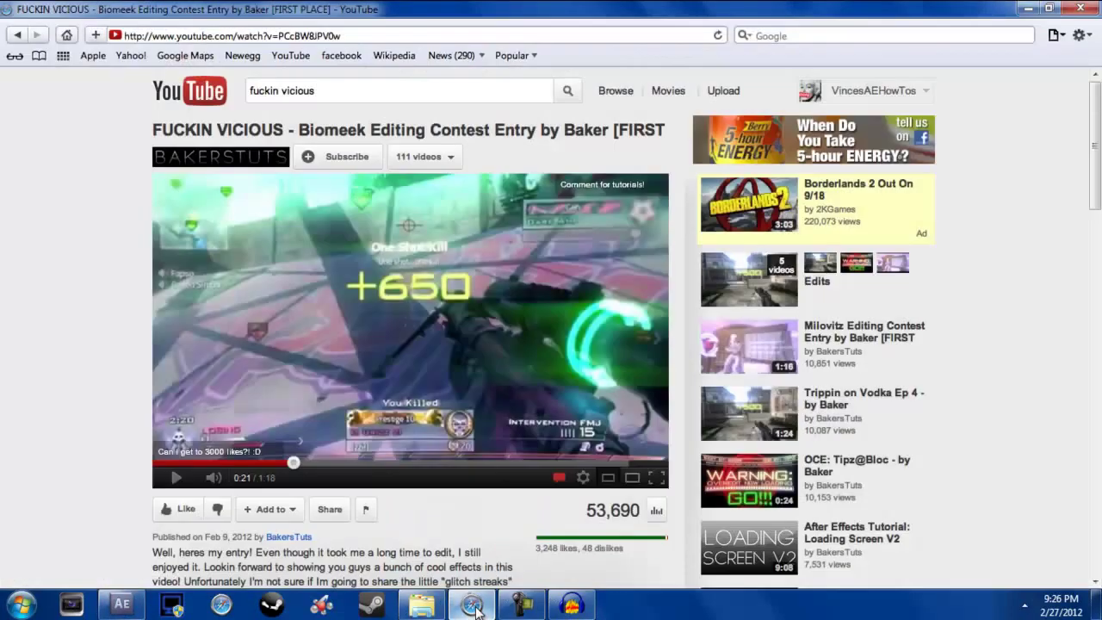
pyautogui.click(279, 463)
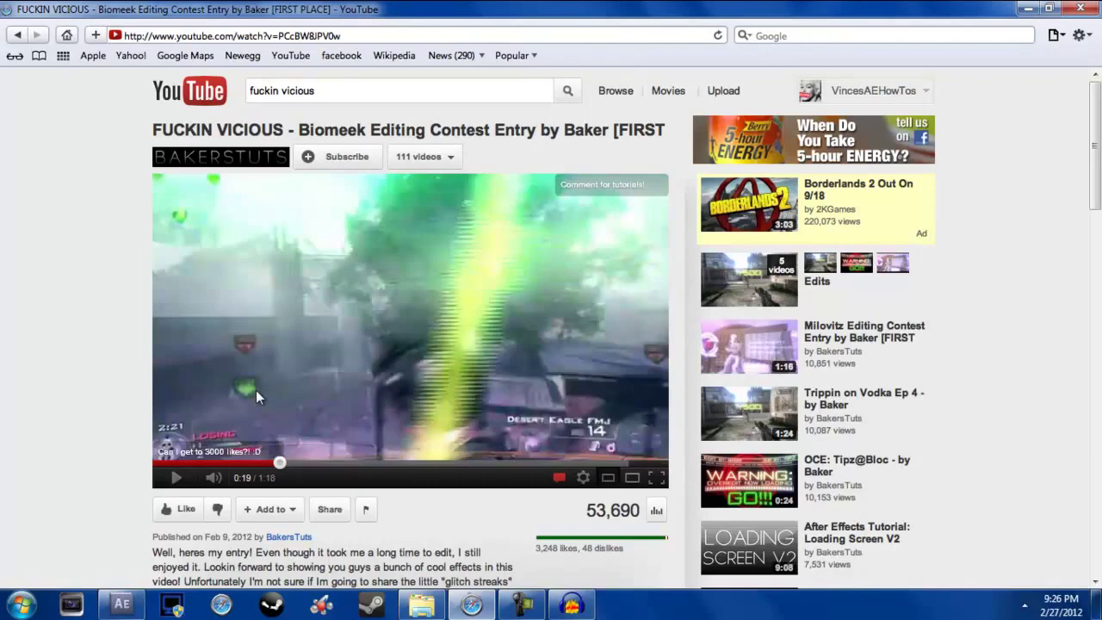
pyautogui.click(256, 390)
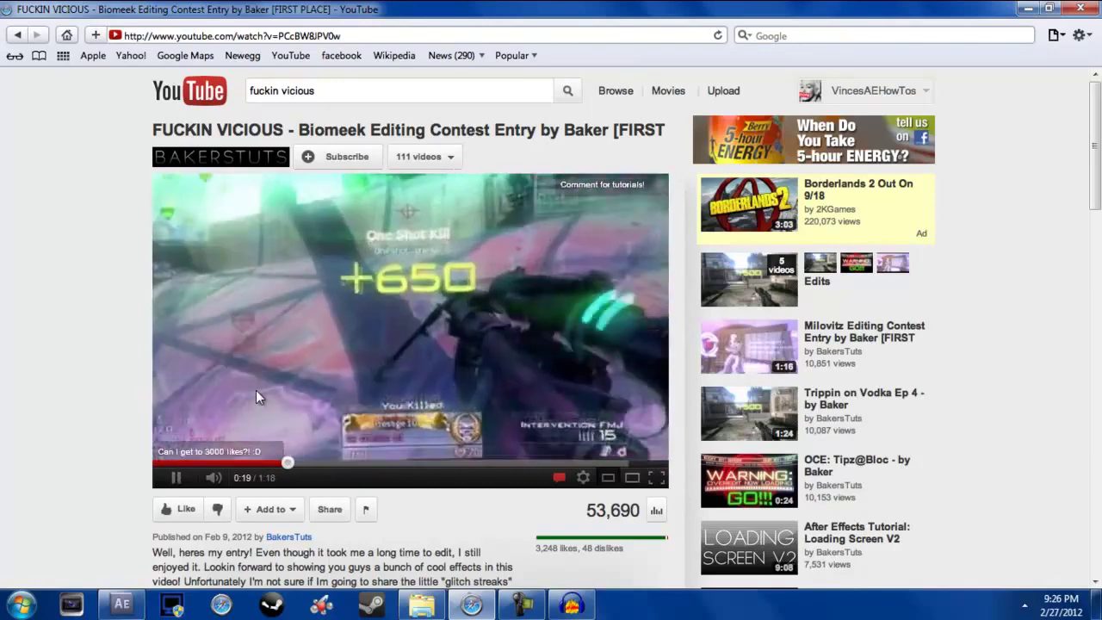
pyautogui.click(256, 390)
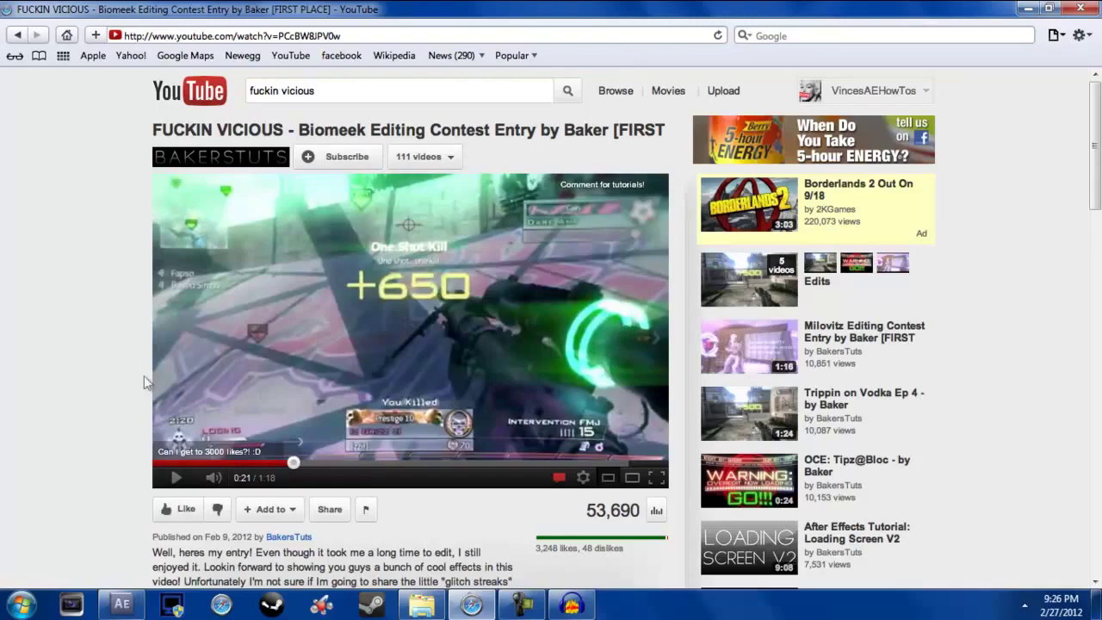
pyautogui.scroll(-5, 144, 376)
pyautogui.scroll(-5, 4, 371)
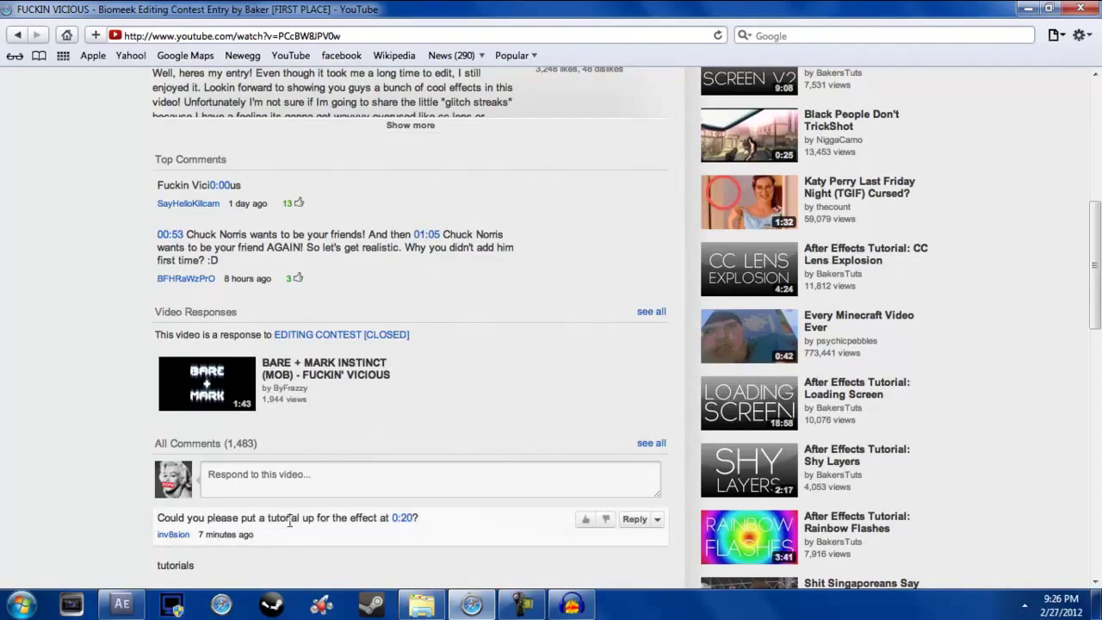
pyautogui.click(401, 518)
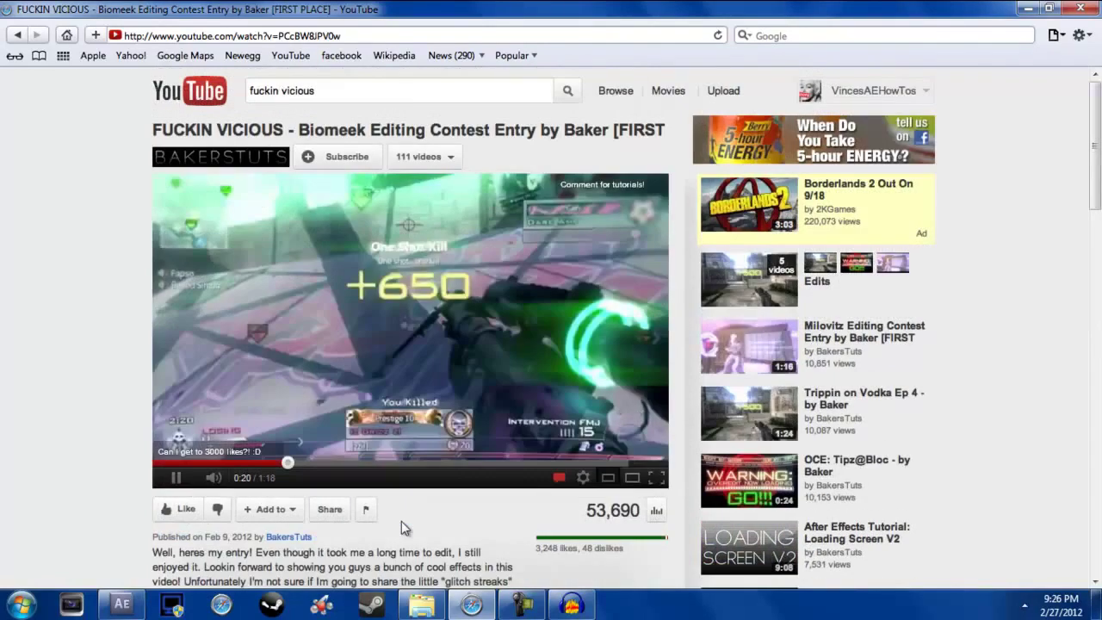
pyautogui.click(311, 358)
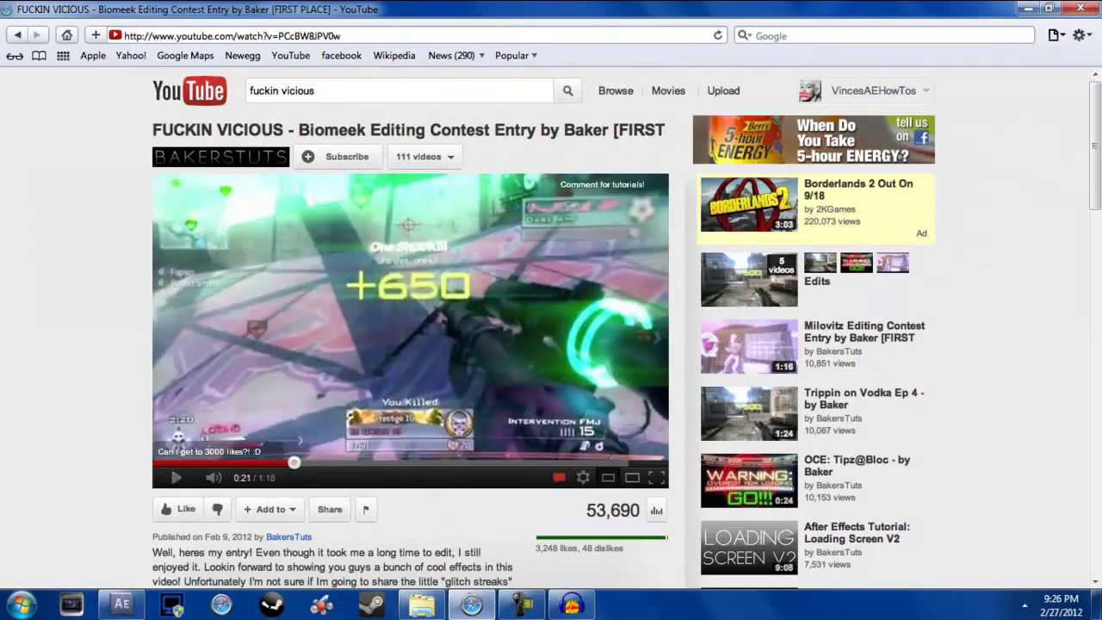
# - Switch to After Effects, expand the Untitled.mp4 layer's properties and set the current time to 0;00;06;24, just past the Twixtor speed keyframe
pyautogui.click(121, 606)
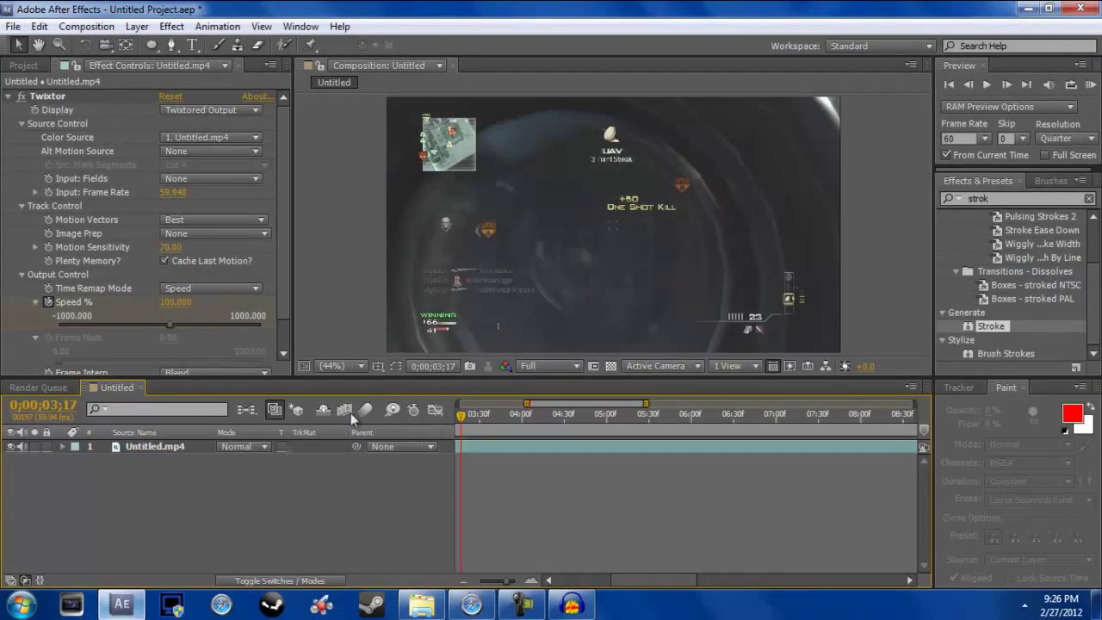
pyautogui.moveTo(641, 580); pyautogui.dragTo(584, 580)
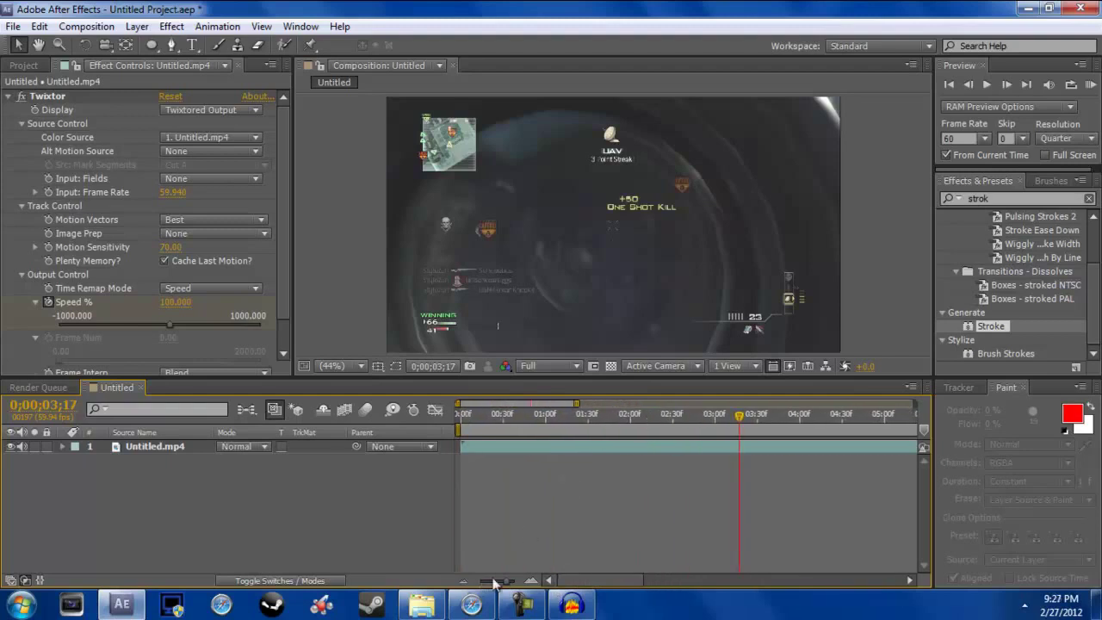
pyautogui.click(461, 581)
pyautogui.click(462, 581)
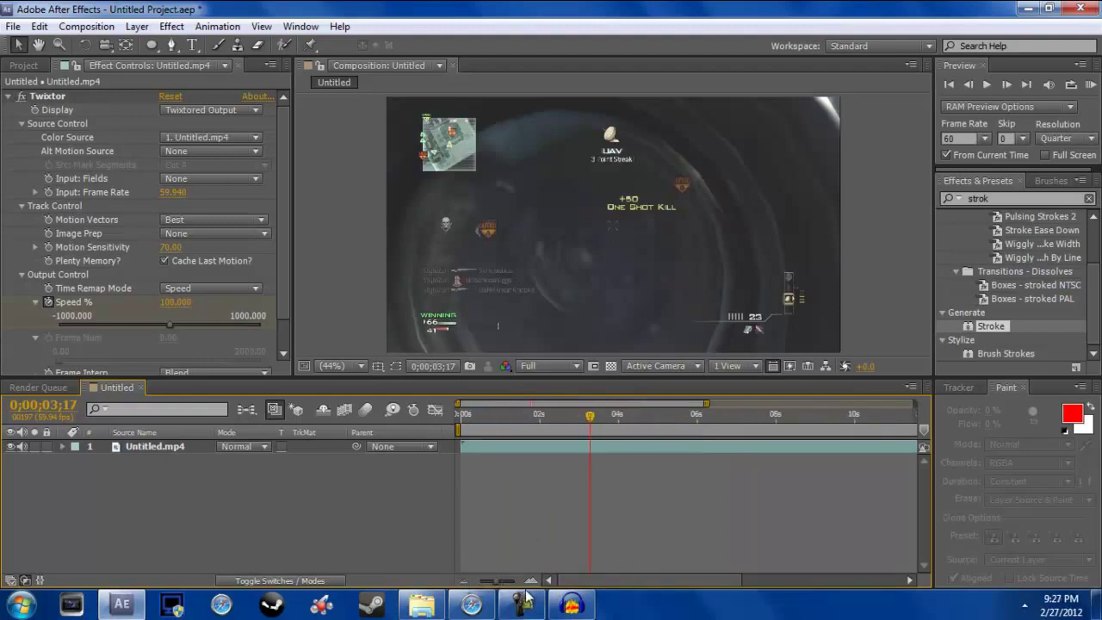
pyautogui.click(703, 416)
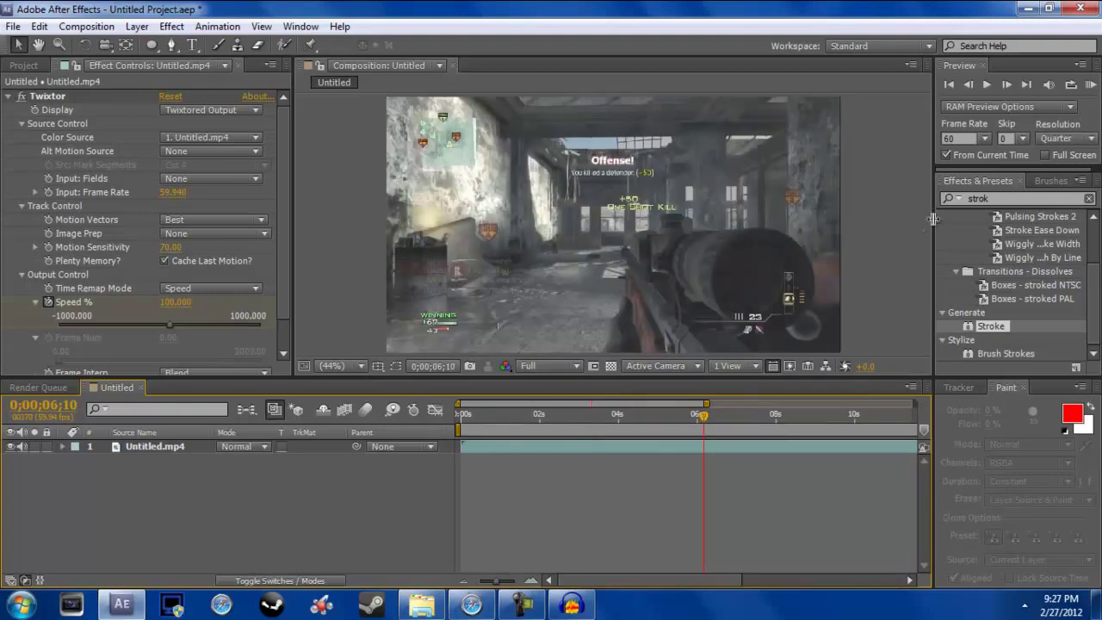
pyautogui.click(61, 446)
pyautogui.scroll(-3, 560, 479)
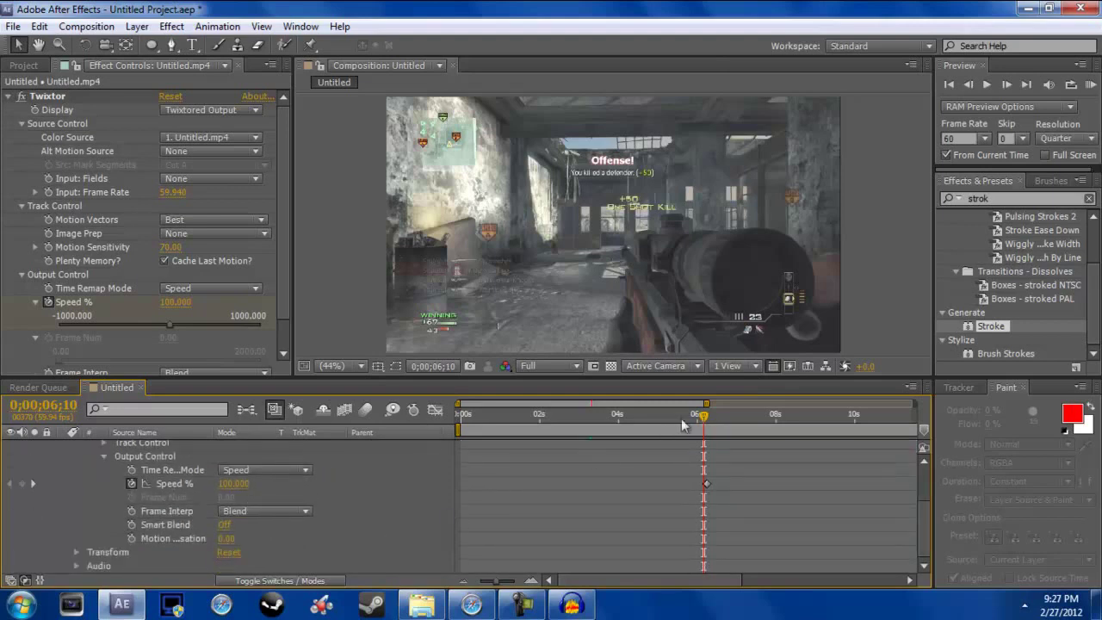
pyautogui.click(711, 414)
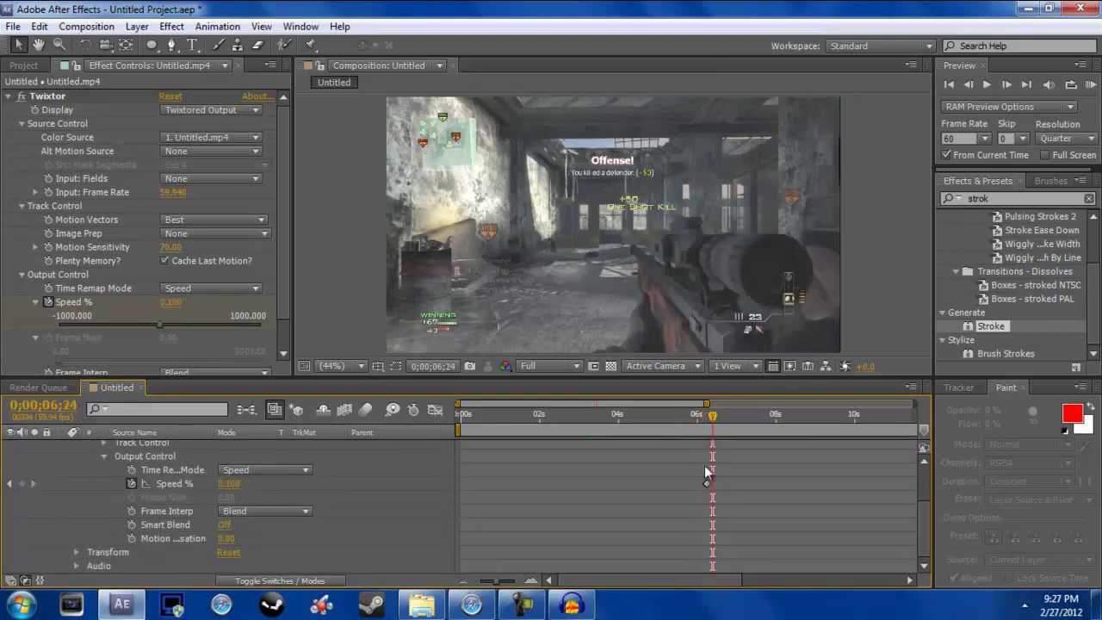
# - Check the value of the Twixtor Speed % keyframe, leave it as it is and collapse the clip's properties
pyautogui.click(707, 483)
pyautogui.doubleClick(706, 484)
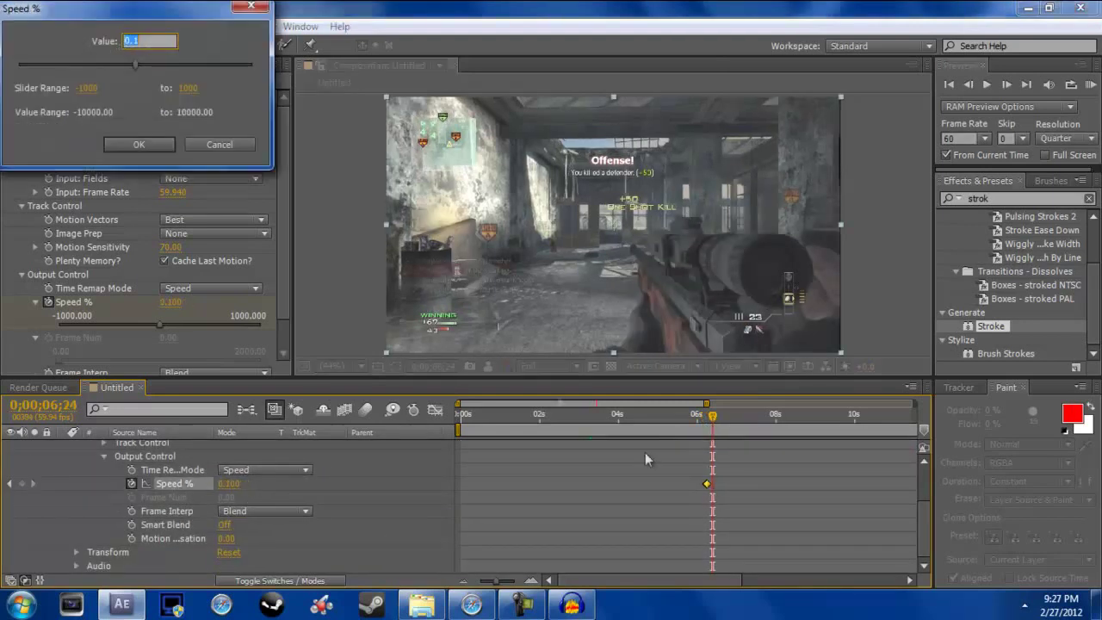
pyautogui.moveTo(155, 30); pyautogui.dragTo(561, 184)
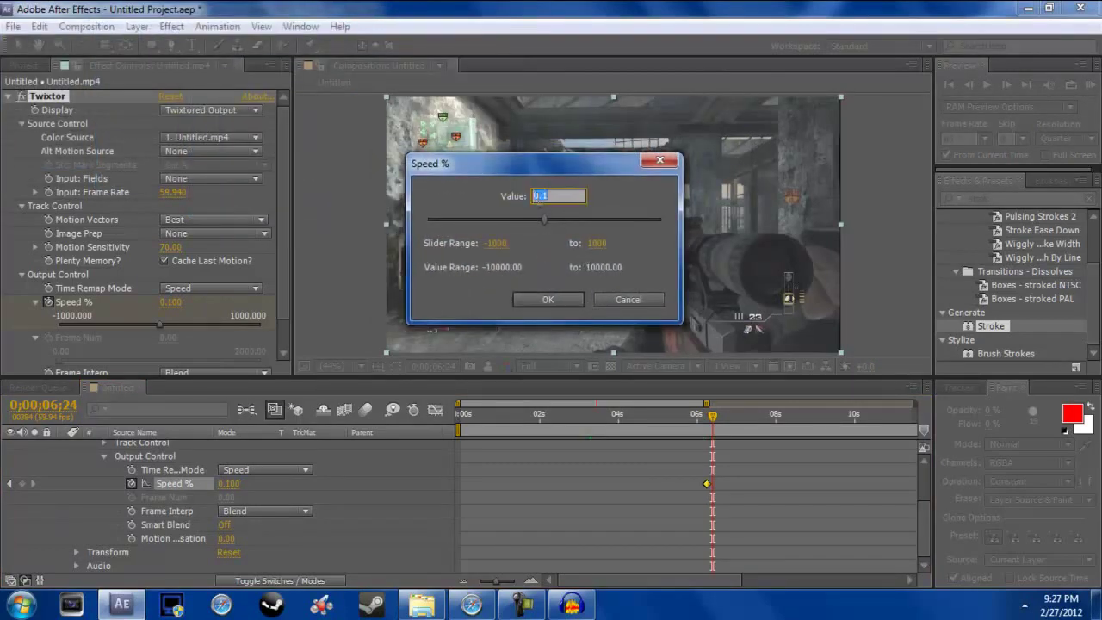
pyautogui.click(547, 299)
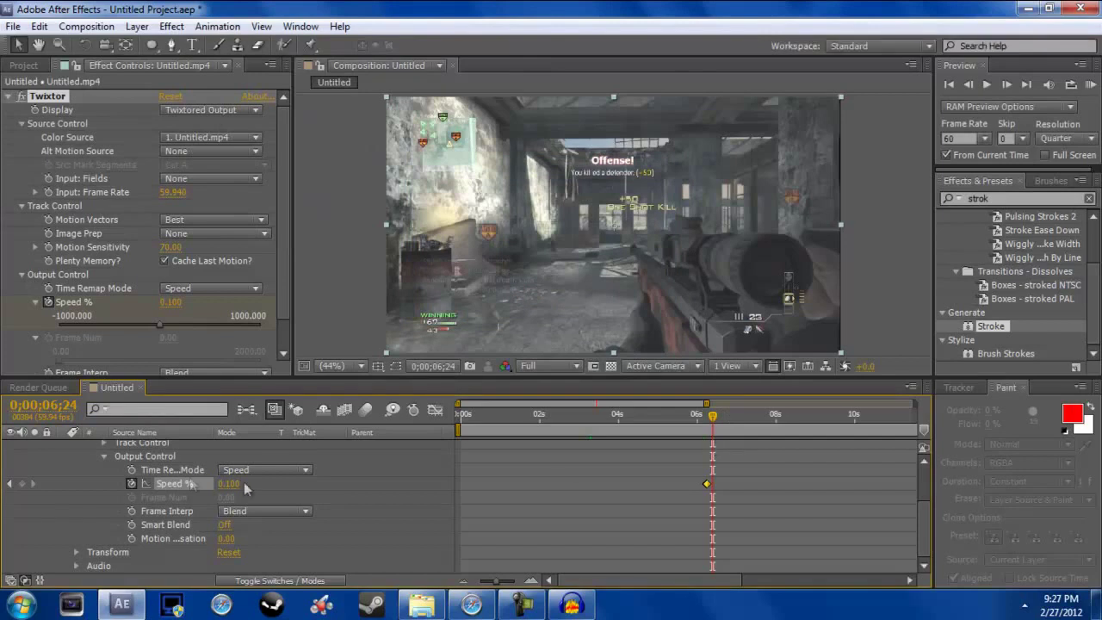
pyautogui.scroll(3, 172, 474)
pyautogui.click(149, 447)
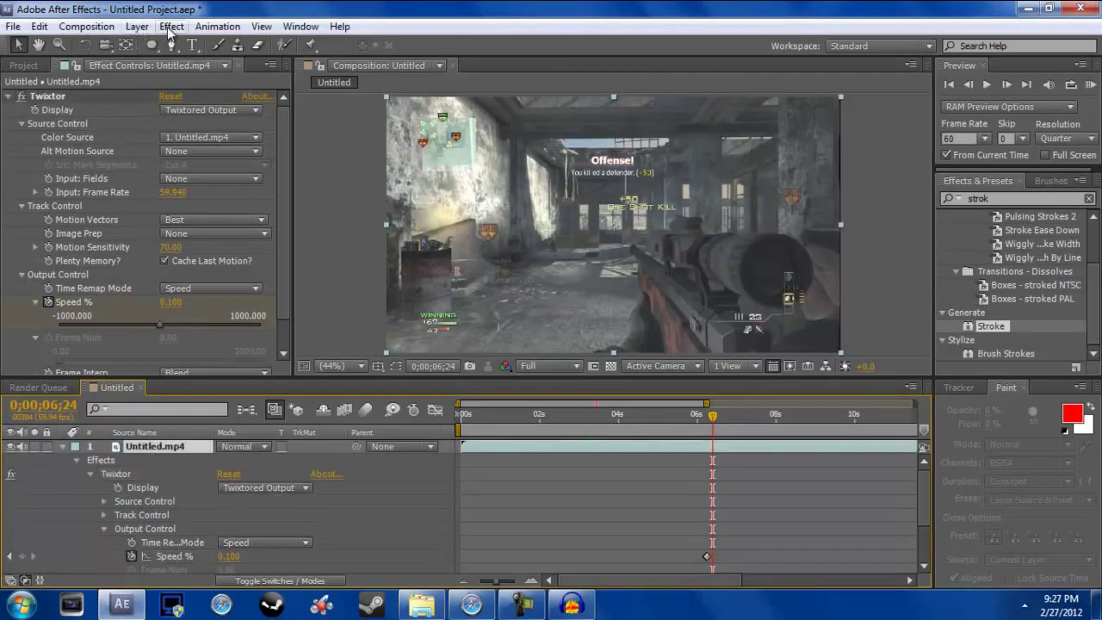
pyautogui.click(86, 461)
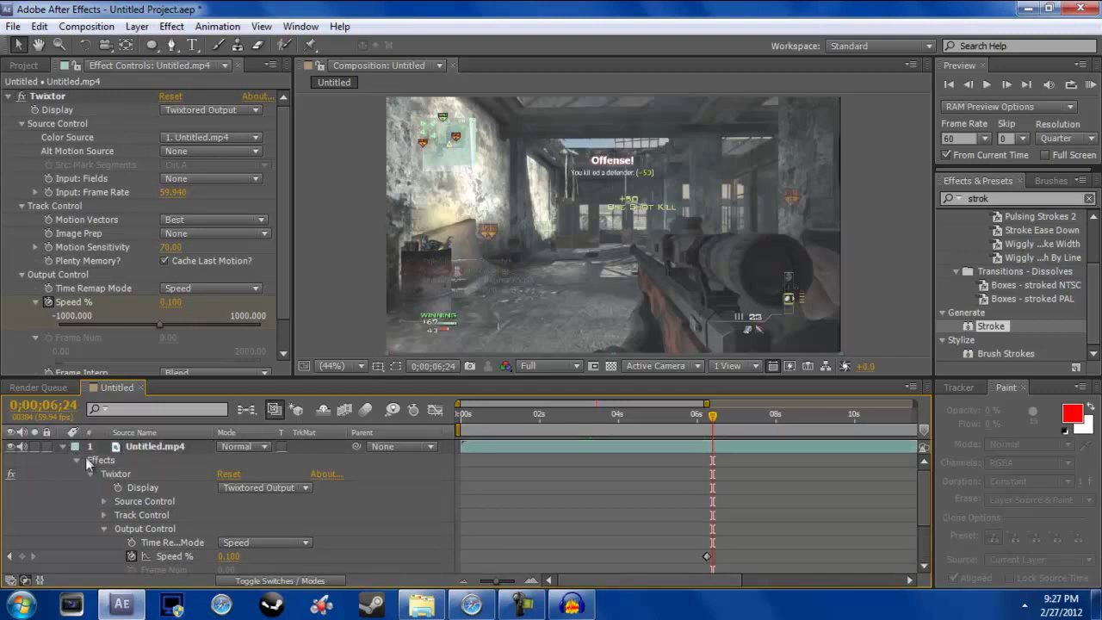
pyautogui.click(63, 447)
# - Create a new black solid 750 px wide and 750 px high in the composition
pyautogui.rightClick(77, 478)
pyautogui.moveTo(116, 319)
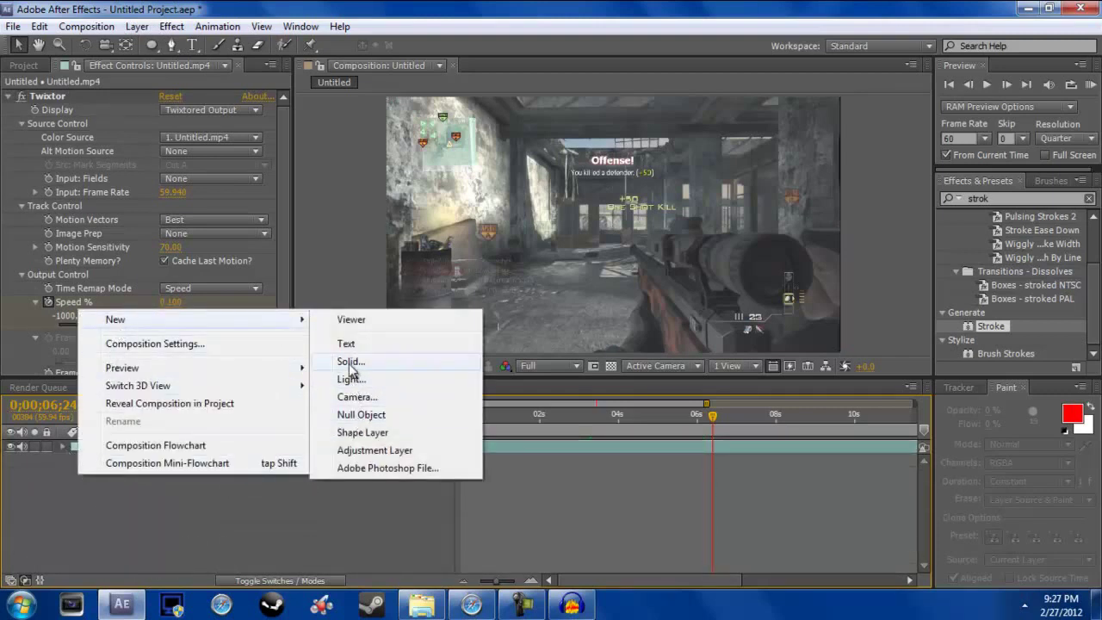
pyautogui.click(350, 362)
pyautogui.write('500')
pyautogui.click(123, 104)
pyautogui.write('500')
pyautogui.press('BackSpace')
pyautogui.press('BackSpace')
pyautogui.press('BackSpace')
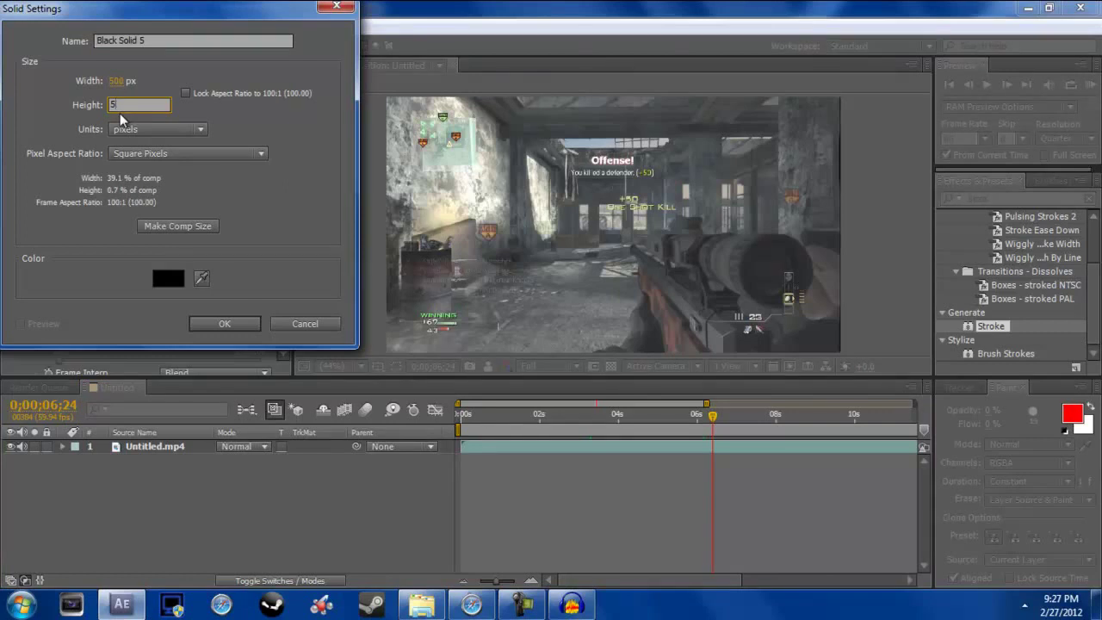
pyautogui.write('750')
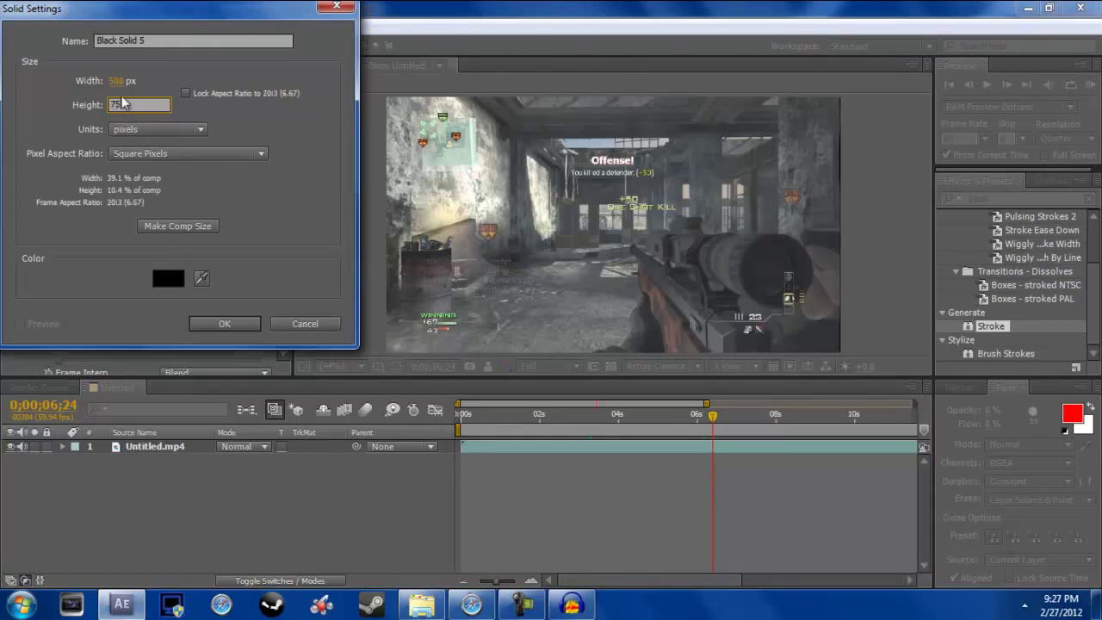
pyautogui.click(115, 84)
pyautogui.write('750')
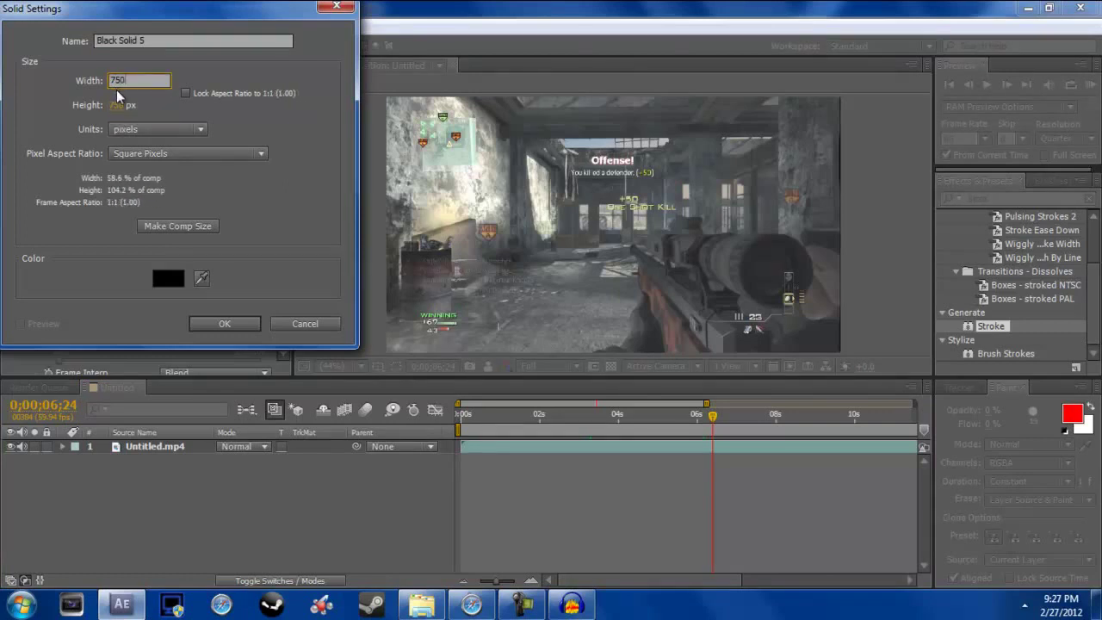
pyautogui.press('Return')
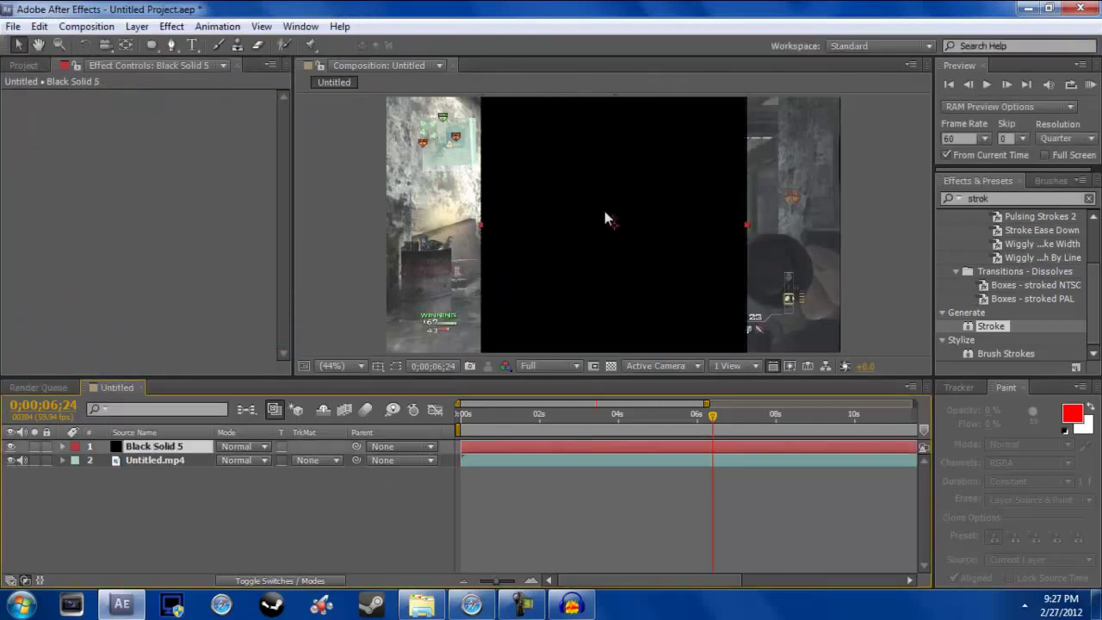
# - Set the black solid's blending mode to Add and move the solid so it is centred on the rifle's scope
pyautogui.click(235, 449)
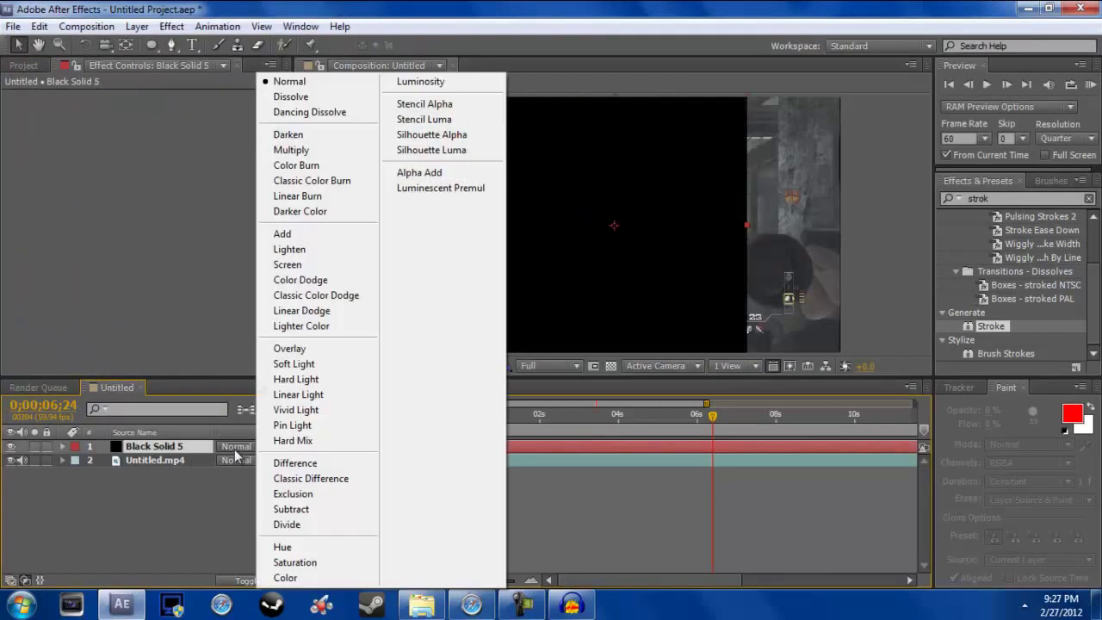
pyautogui.click(335, 234)
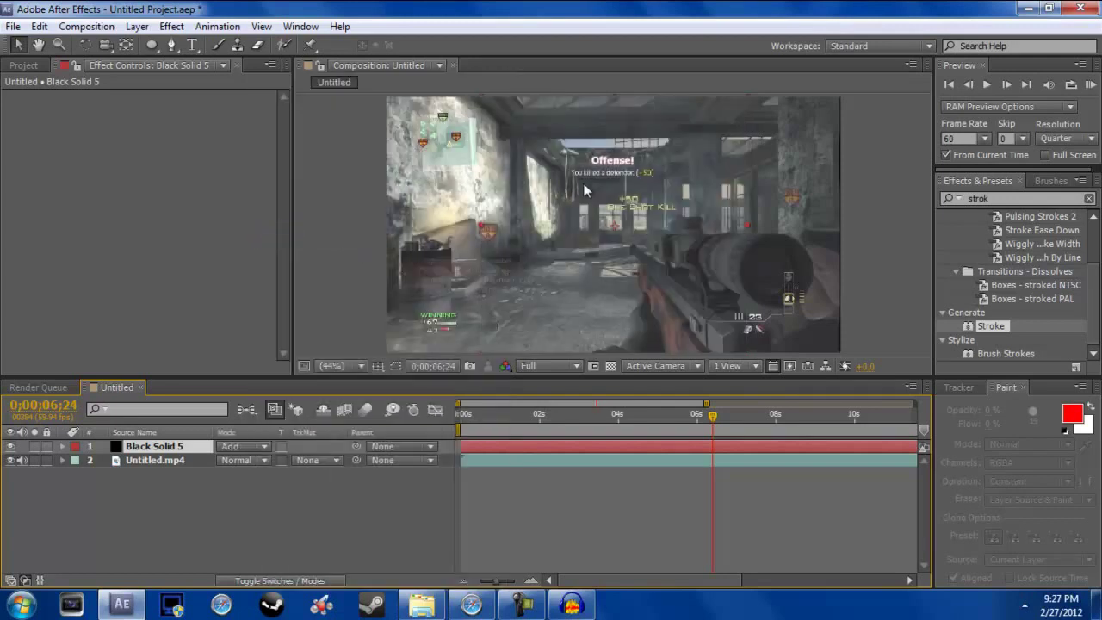
pyautogui.click(608, 191)
pyautogui.click(762, 262)
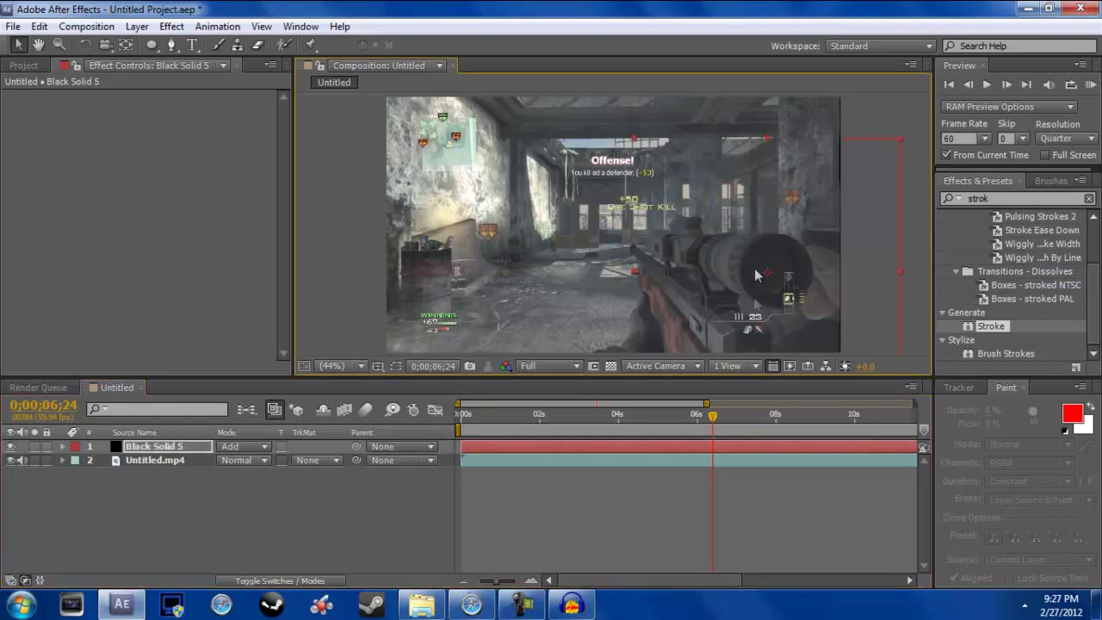
# - Set the black solid's blending mode back to Normal
pyautogui.click(143, 450)
pyautogui.click(229, 446)
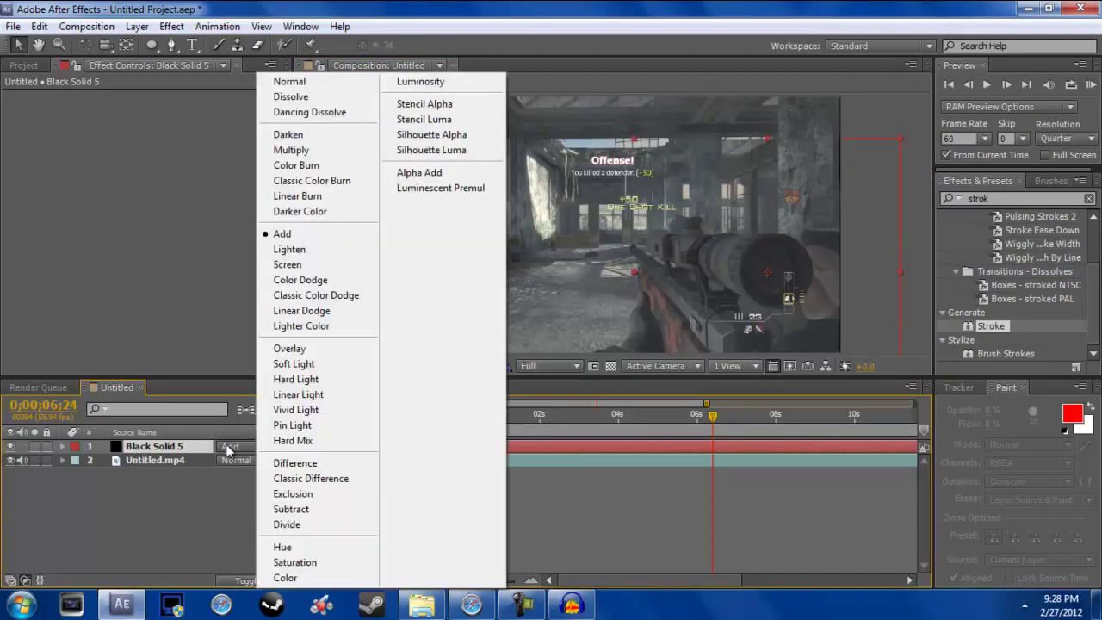
pyautogui.click(289, 81)
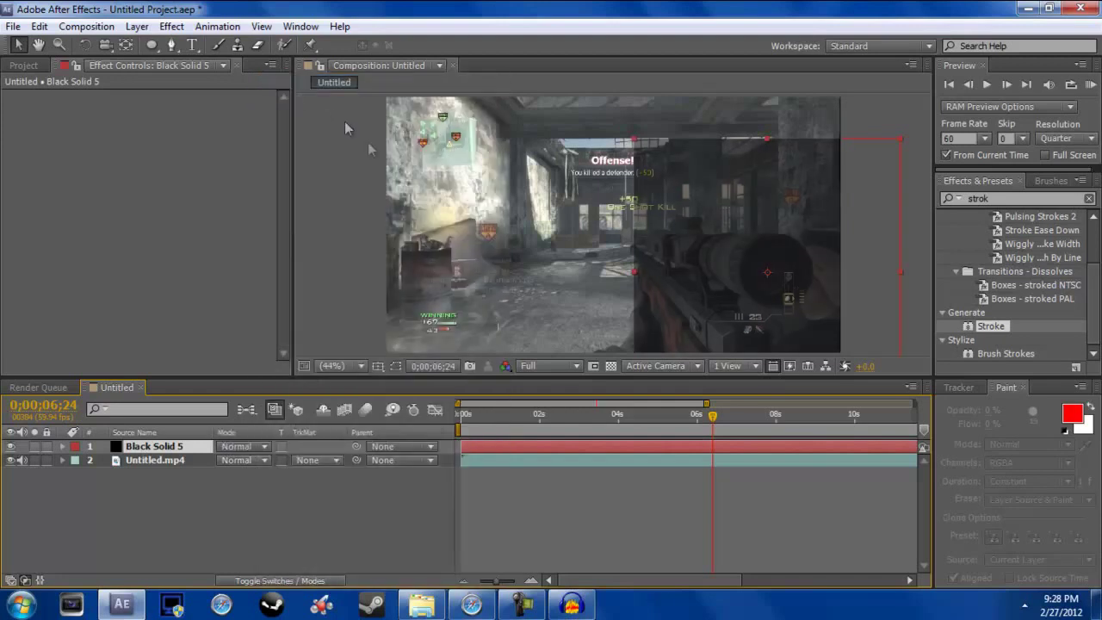
# - Add a full-size elliptical mask to the black solid and scale the layer down to 36% to match the scope
pyautogui.doubleClick(151, 45)
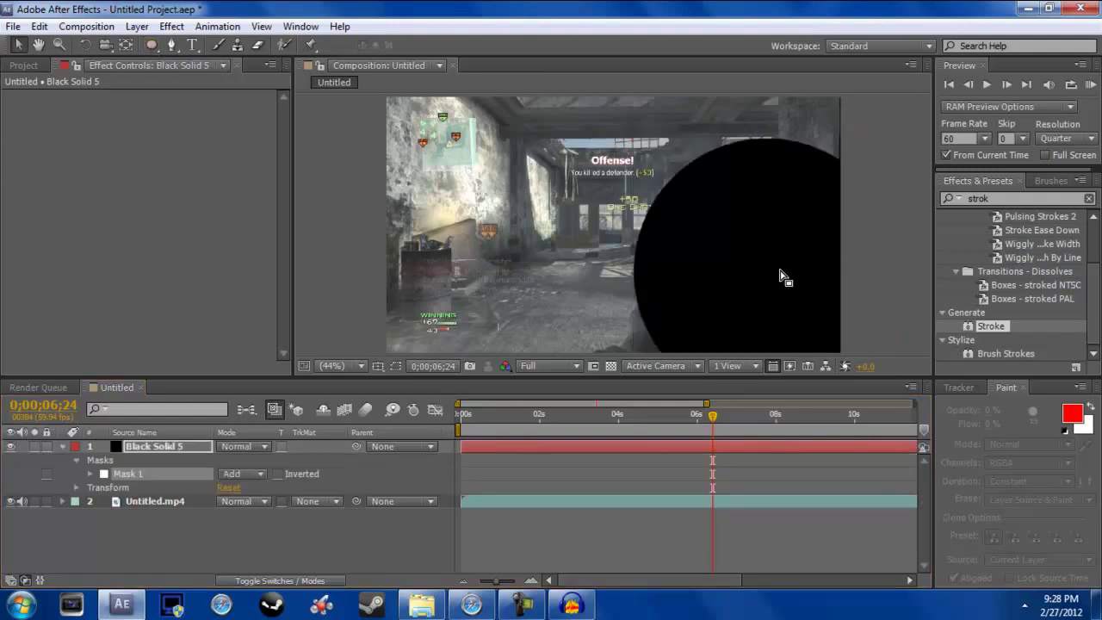
pyautogui.click(174, 451)
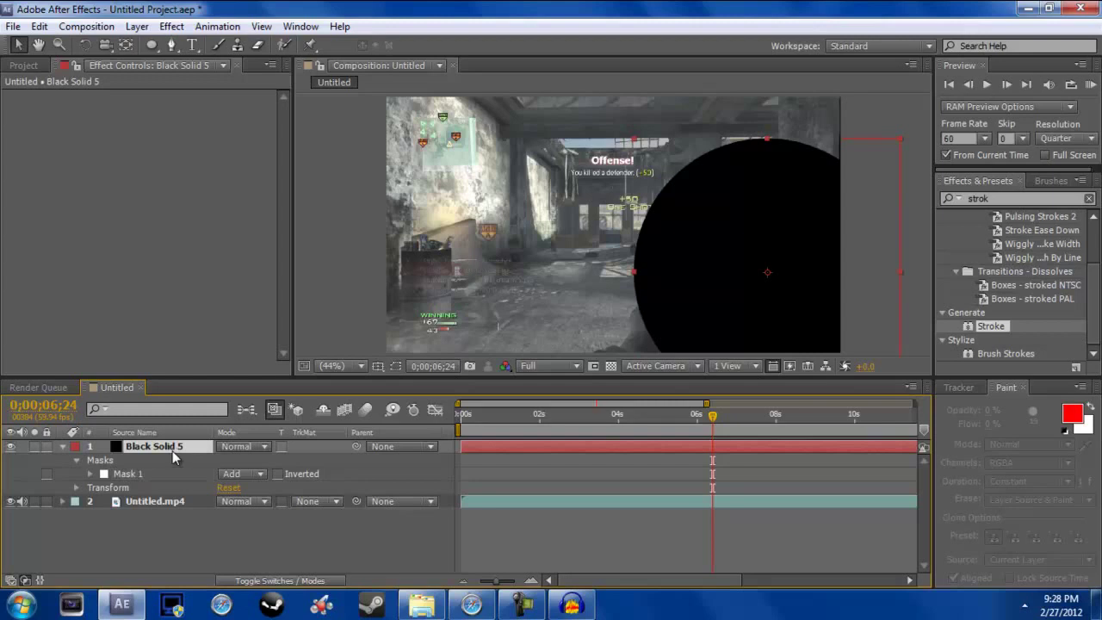
pyautogui.press('s')
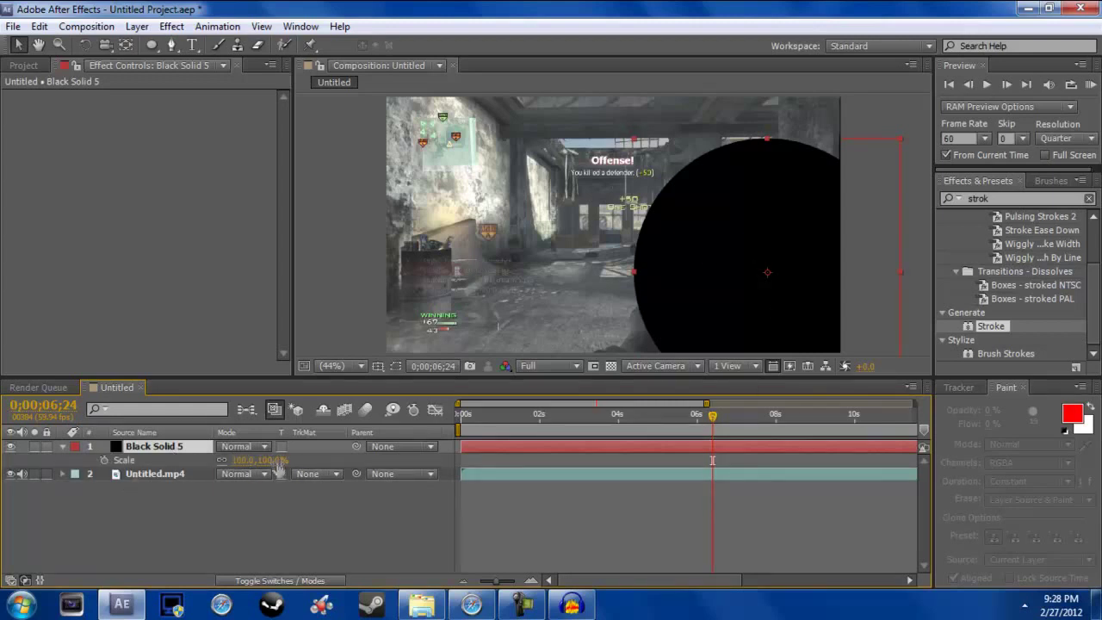
pyautogui.moveTo(274, 460); pyautogui.dragTo(236, 475)
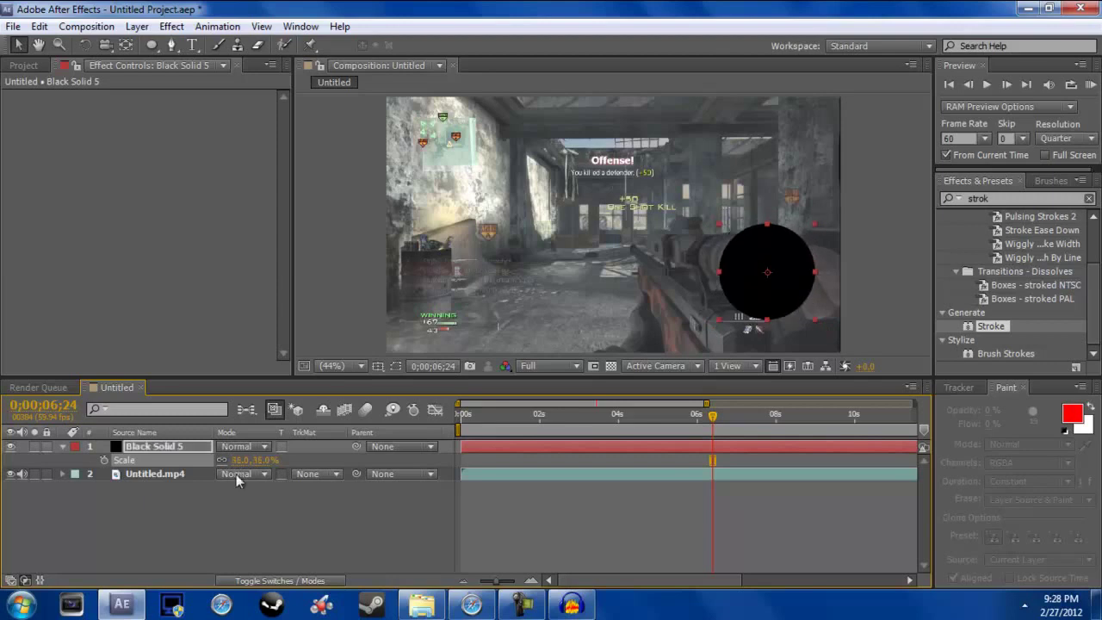
# - Apply the Stroke effect to the circular black solid
pyautogui.click(144, 447)
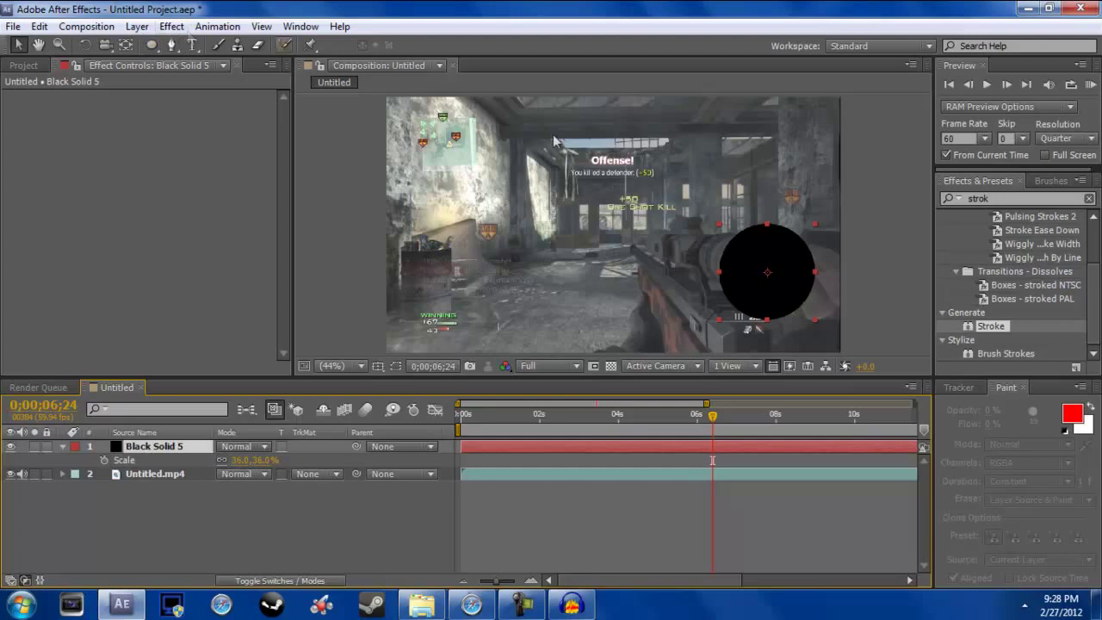
pyautogui.click(172, 25)
pyautogui.moveTo(203, 259)
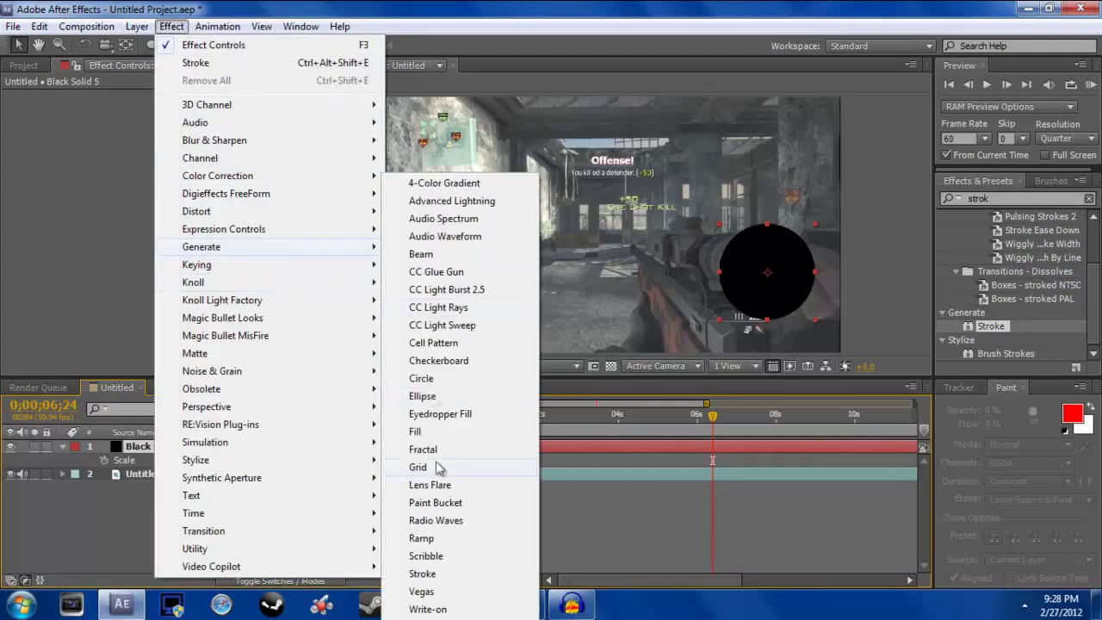
pyautogui.click(438, 575)
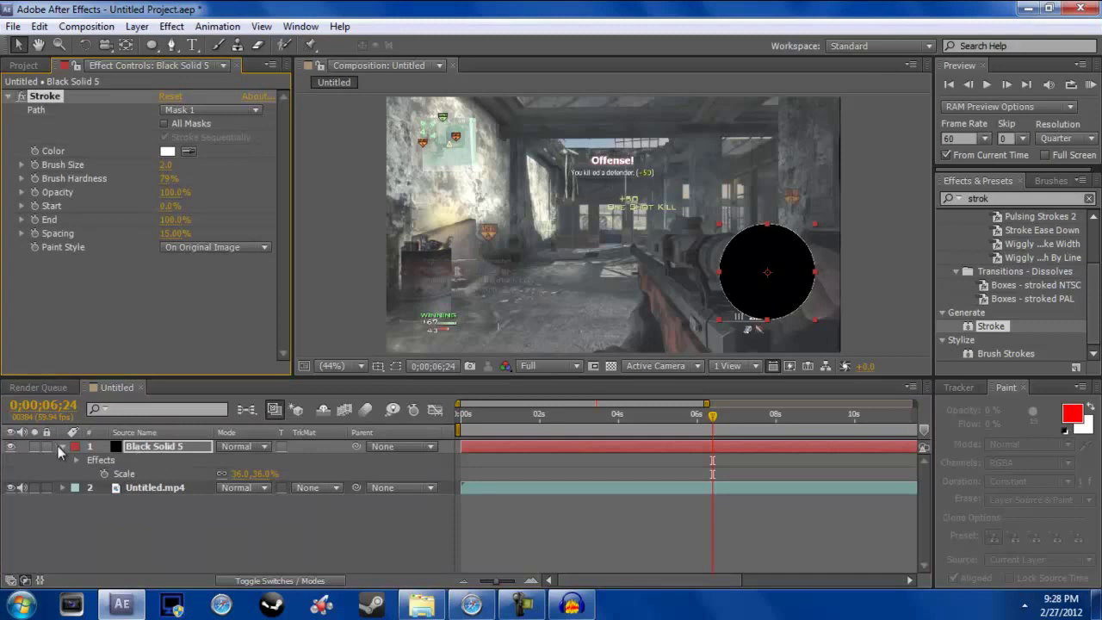
# - Set the Stroke effect's color to bright green and its brush size to 15
pyautogui.click(62, 447)
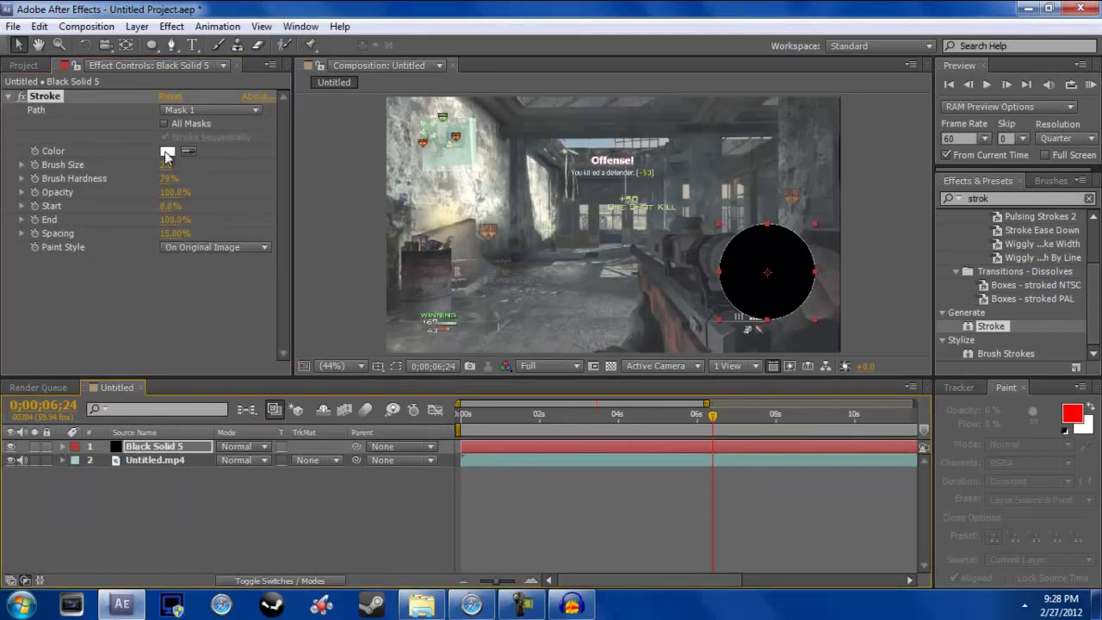
pyautogui.click(167, 152)
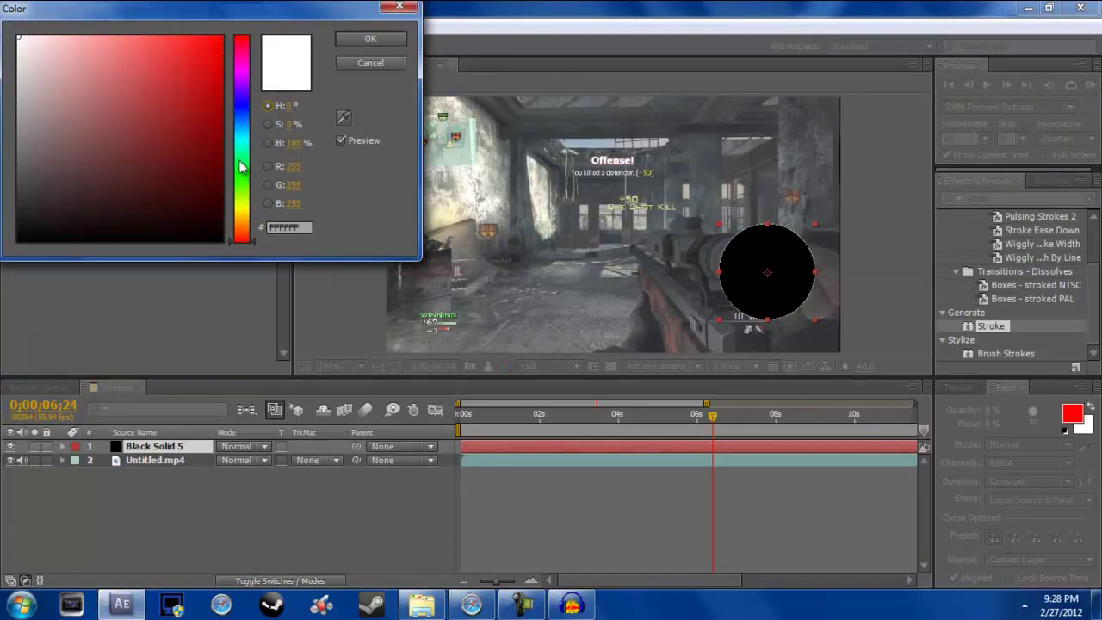
pyautogui.moveTo(245, 187); pyautogui.dragTo(243, 181)
pyautogui.moveTo(179, 75); pyautogui.dragTo(296, 44)
pyautogui.click(370, 39)
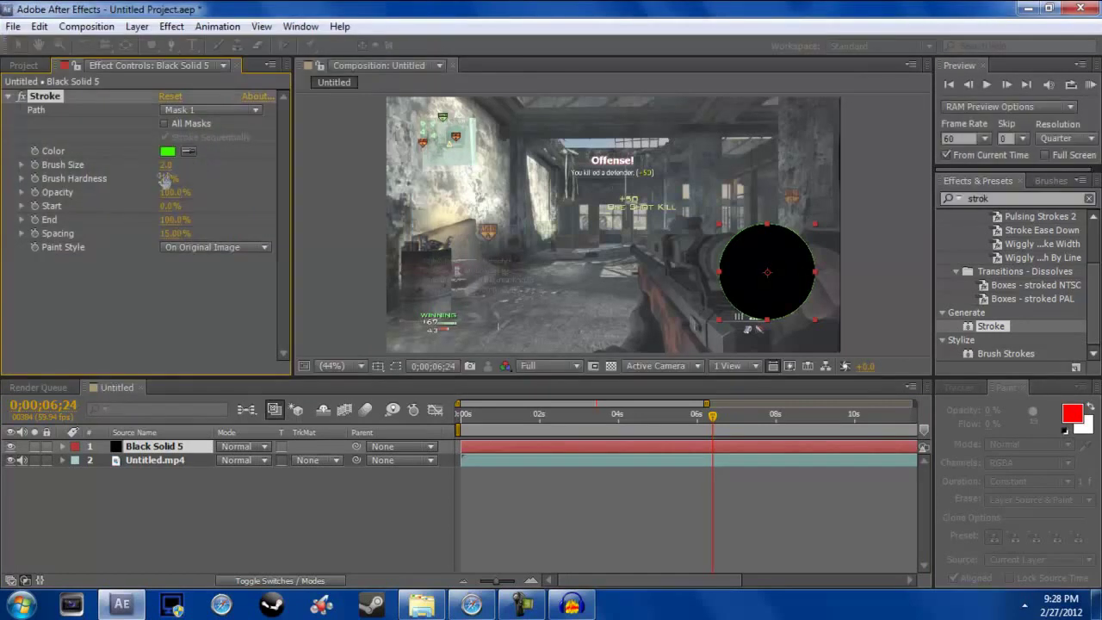
pyautogui.click(167, 164)
pyautogui.write('15')
pyautogui.press('Return')
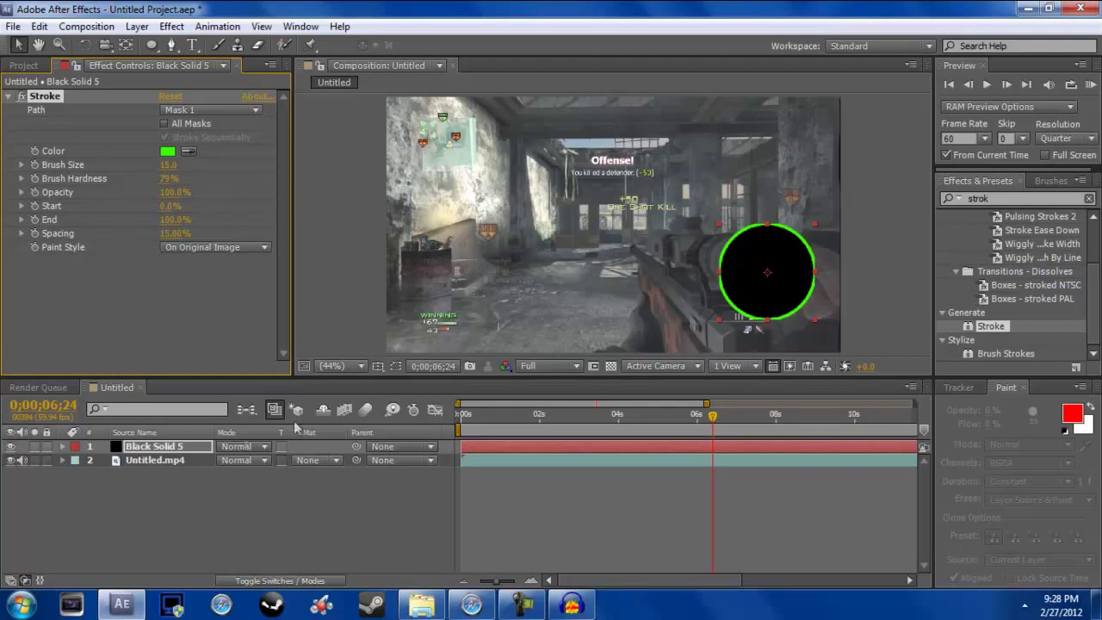
# - Nudge the left vertex of the black solid's circular mask slightly inward and check the ring's edge close up in the composition
pyautogui.click(176, 445)
pyautogui.doubleClick(176, 446)
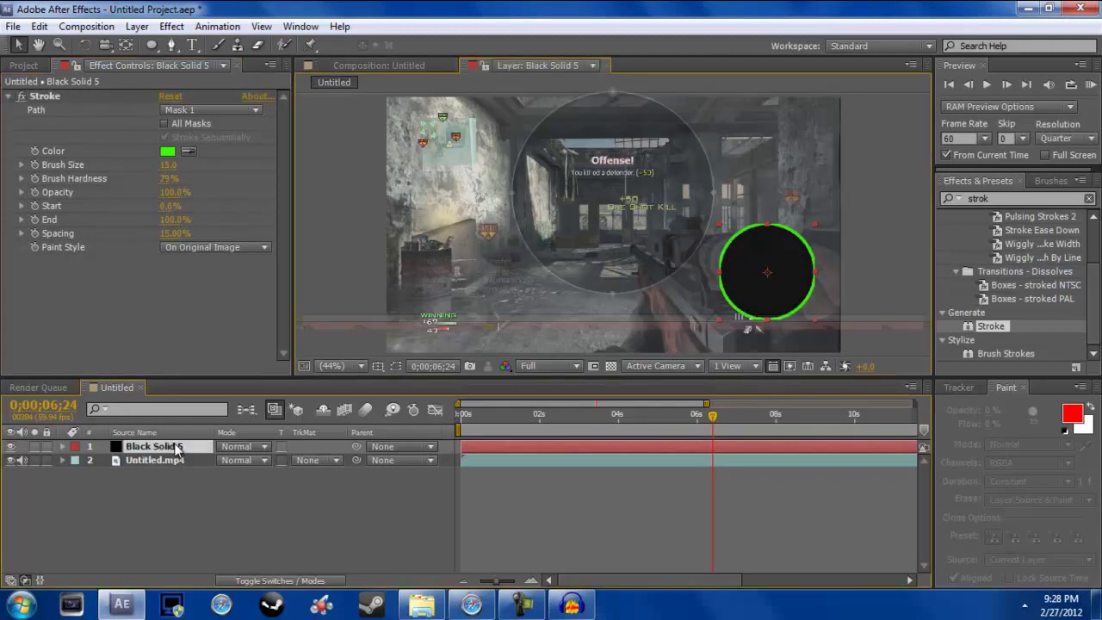
pyautogui.click(513, 195)
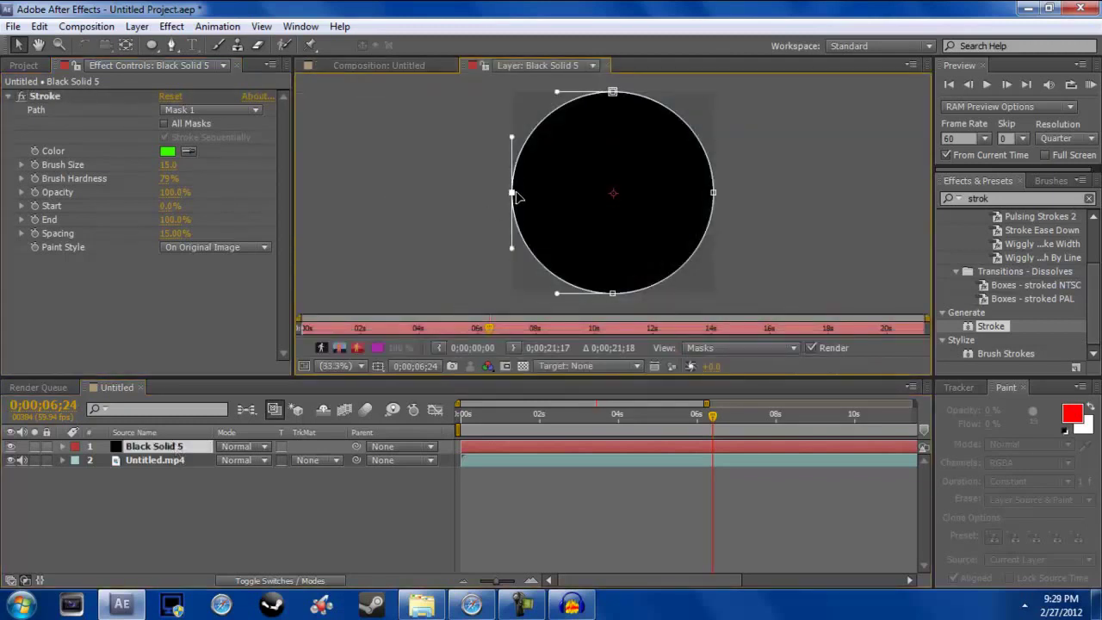
pyautogui.click(378, 64)
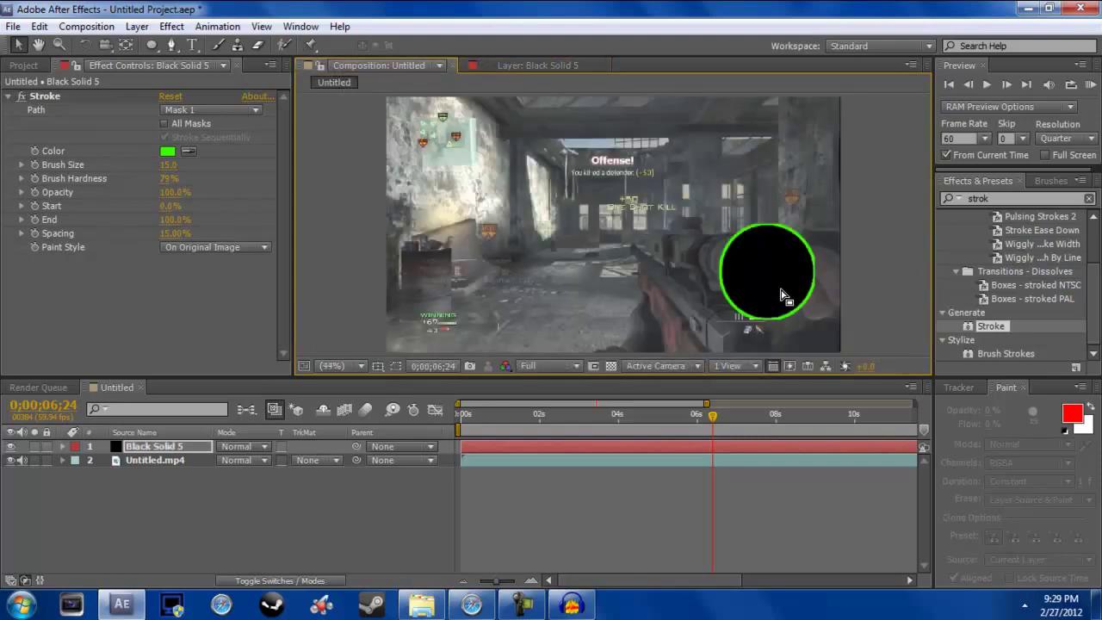
pyautogui.press('/')
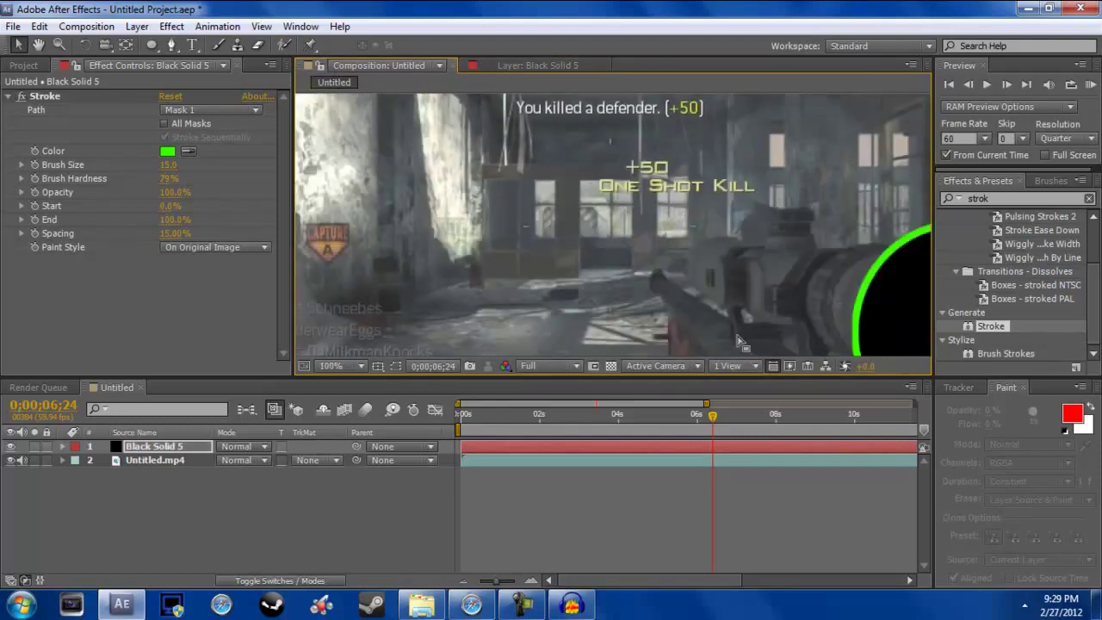
pyautogui.click(38, 44)
pyautogui.moveTo(895, 284); pyautogui.dragTo(686, 240)
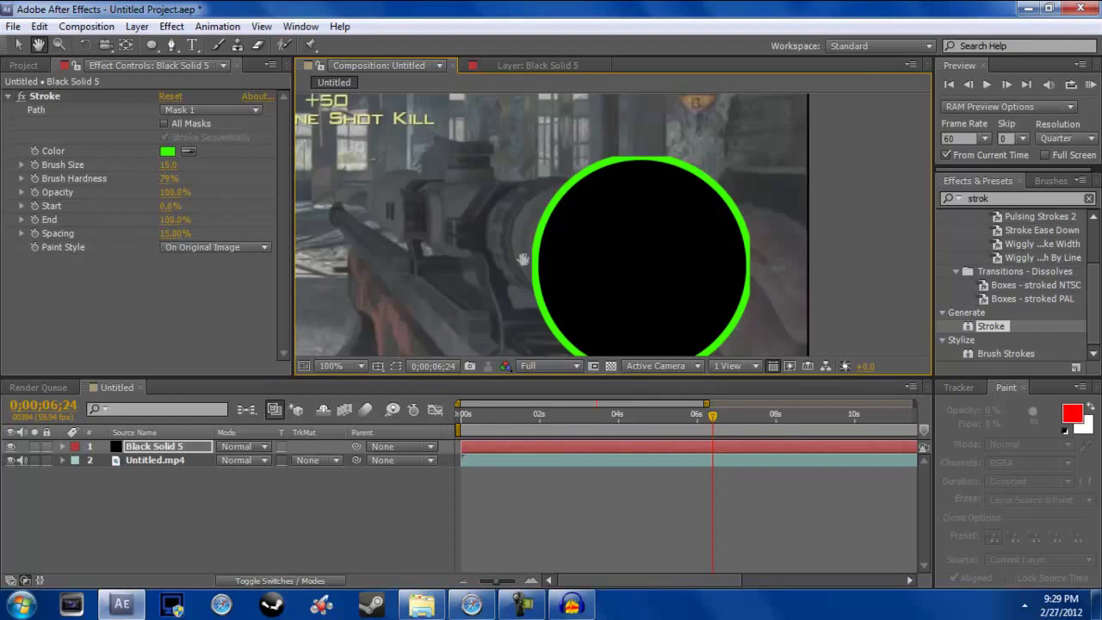
pyautogui.click(18, 45)
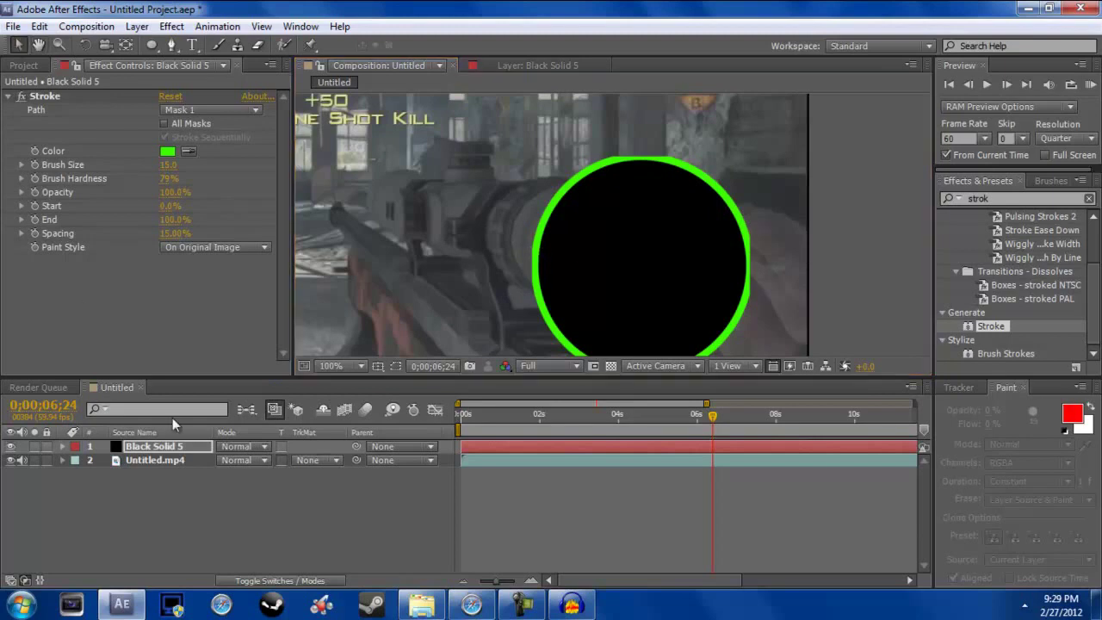
# - Pull the circular mask's right, top and bottom vertices slightly inward and fine-tune the left one so the stroke fits inside the solid
pyautogui.doubleClick(180, 448)
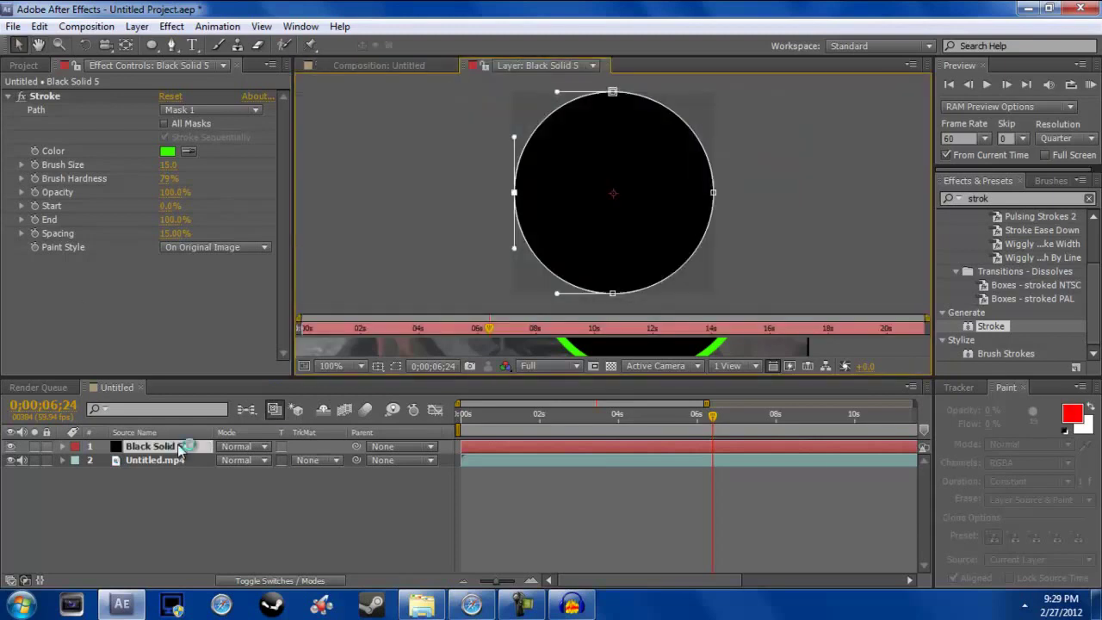
pyautogui.click(712, 193)
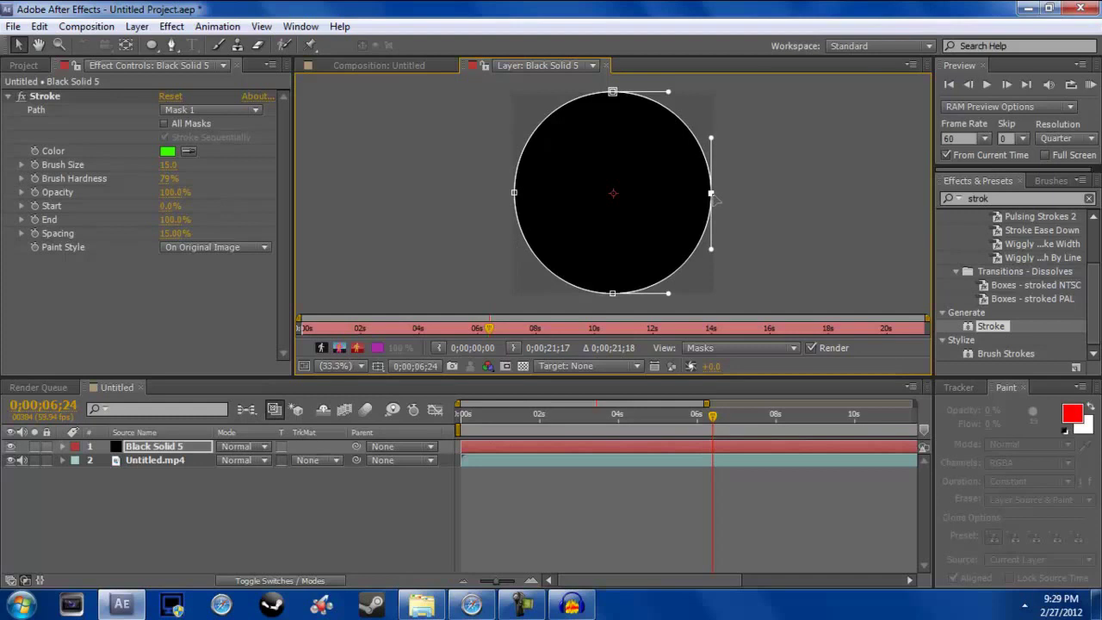
pyautogui.moveTo(613, 93)
pyautogui.mouseDown()
pyautogui.moveTo(613, 108)
pyautogui.moveTo(610, 97)
pyautogui.mouseUp()
pyautogui.moveTo(612, 295); pyautogui.dragTo(612, 289)
pyautogui.moveTo(519, 198); pyautogui.dragTo(520, 197)
pyautogui.click(754, 219)
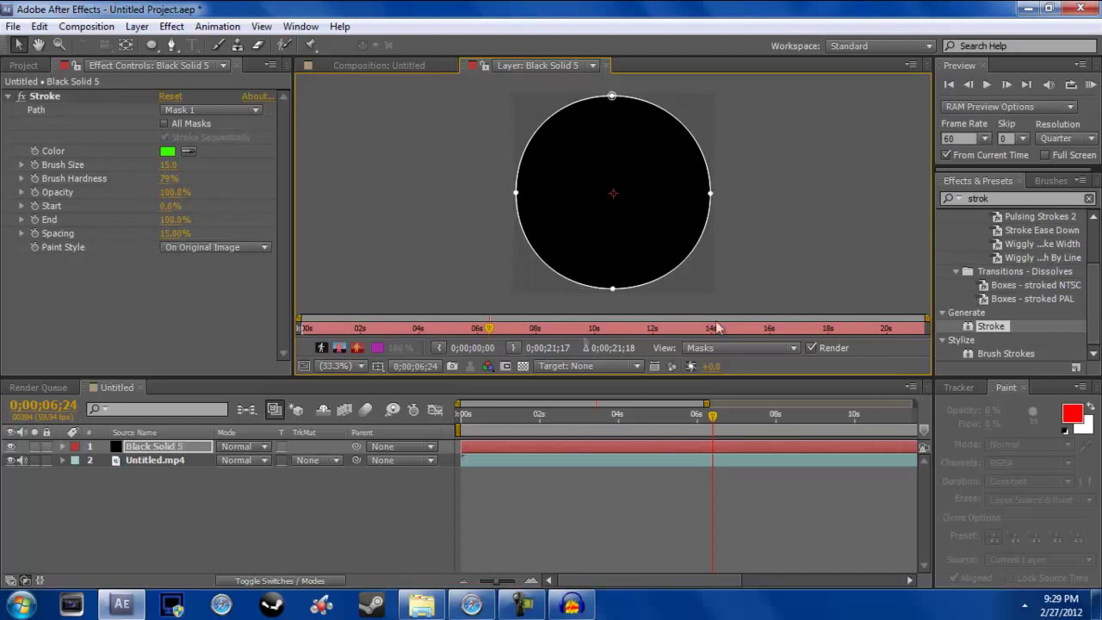
pyautogui.click(136, 461)
pyautogui.click(423, 65)
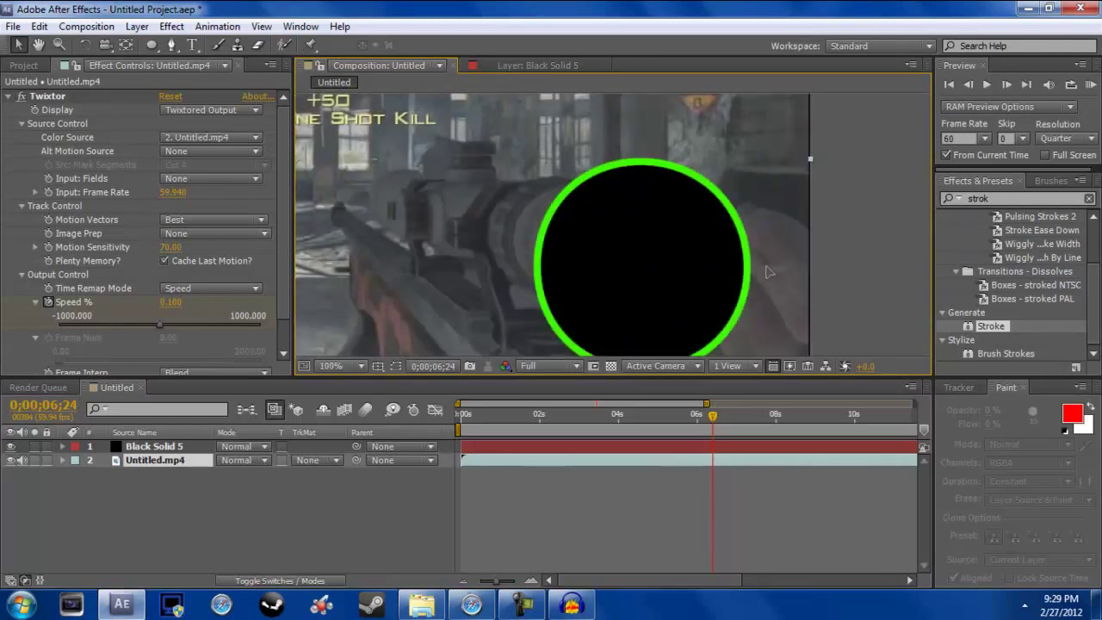
pyautogui.click(874, 237)
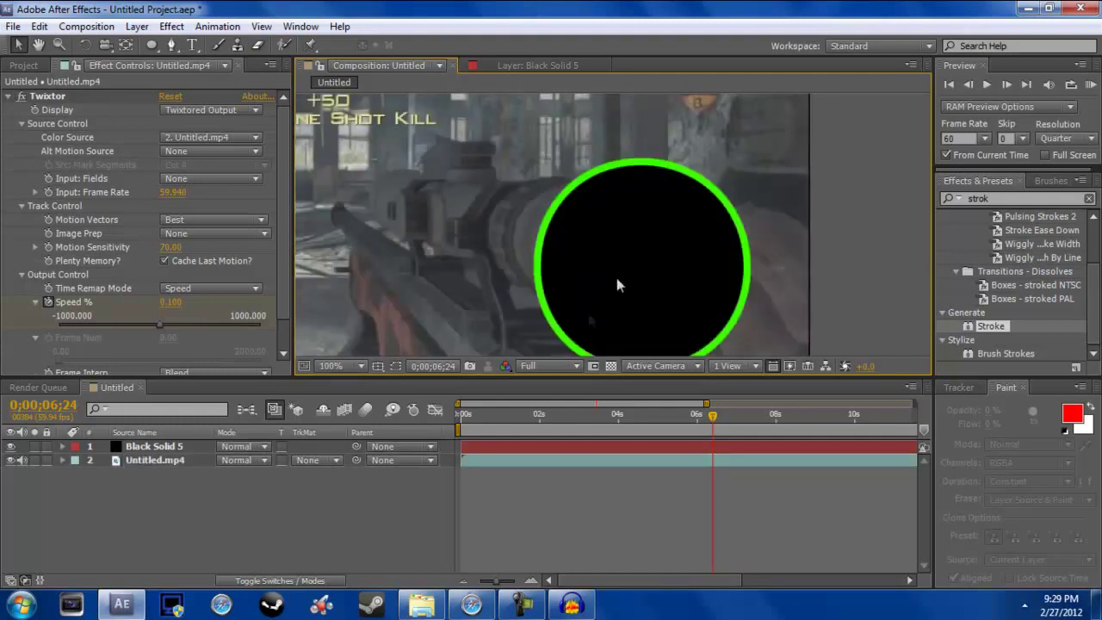
# - Set the Stroke's paint style on Black Solid 5 to On Transparent, leaving only the green ring over the footage
pyautogui.click(136, 446)
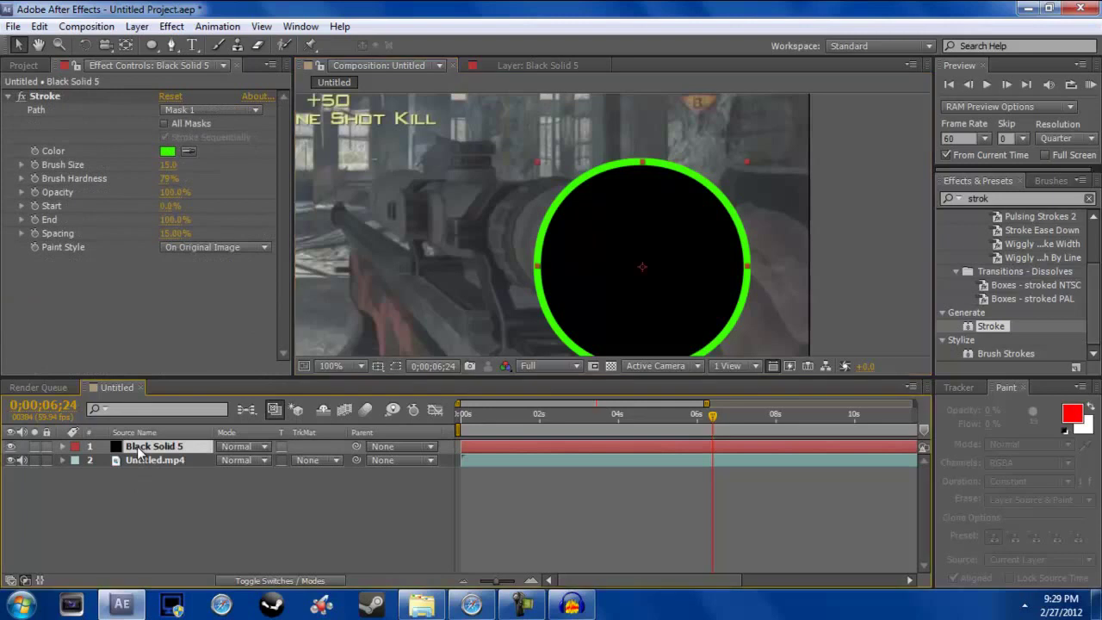
pyautogui.click(171, 248)
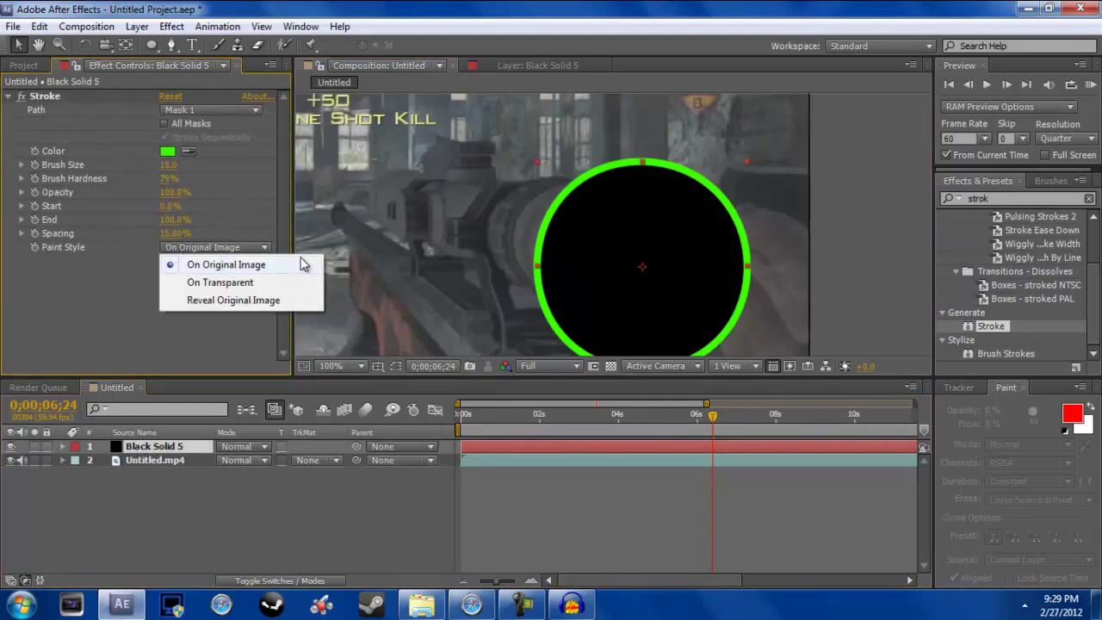
pyautogui.click(217, 288)
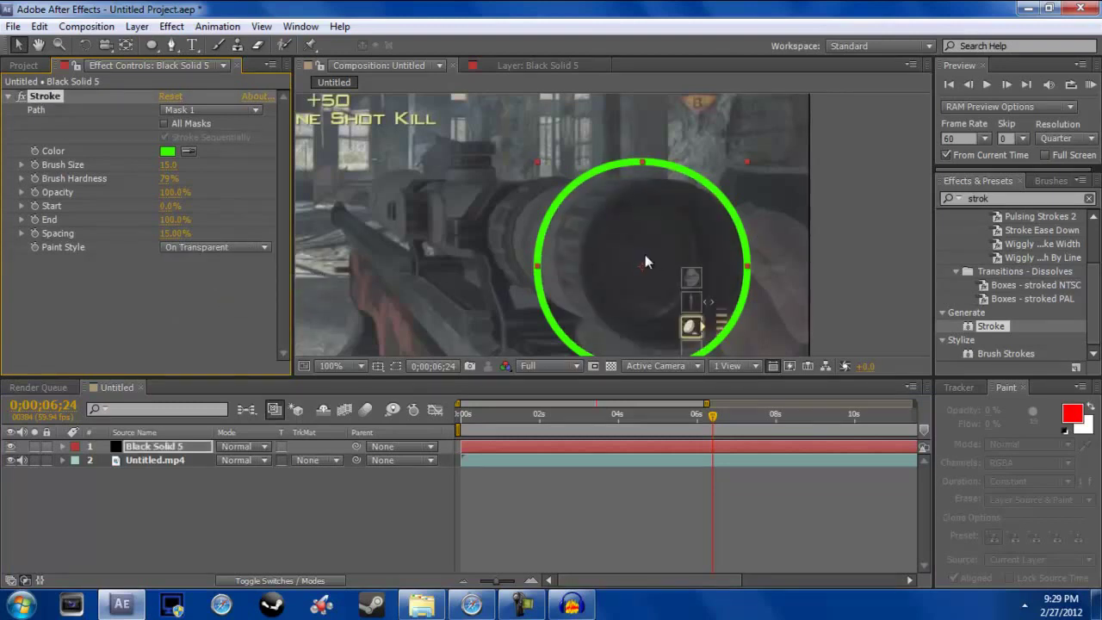
pyautogui.press(',')
pyautogui.press(',')
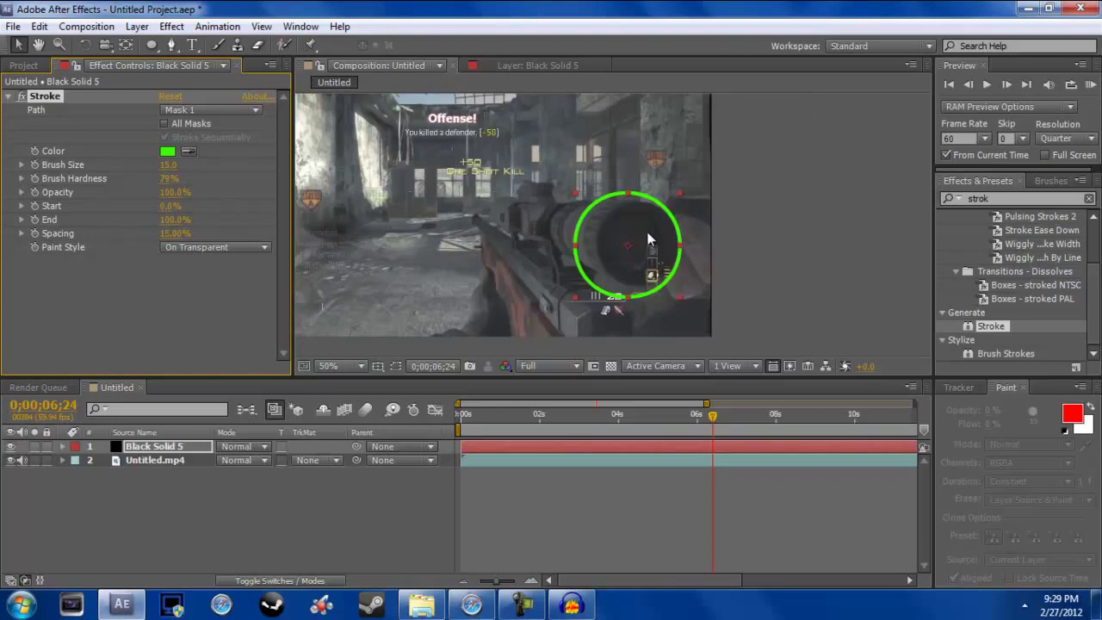
pyautogui.click(622, 275)
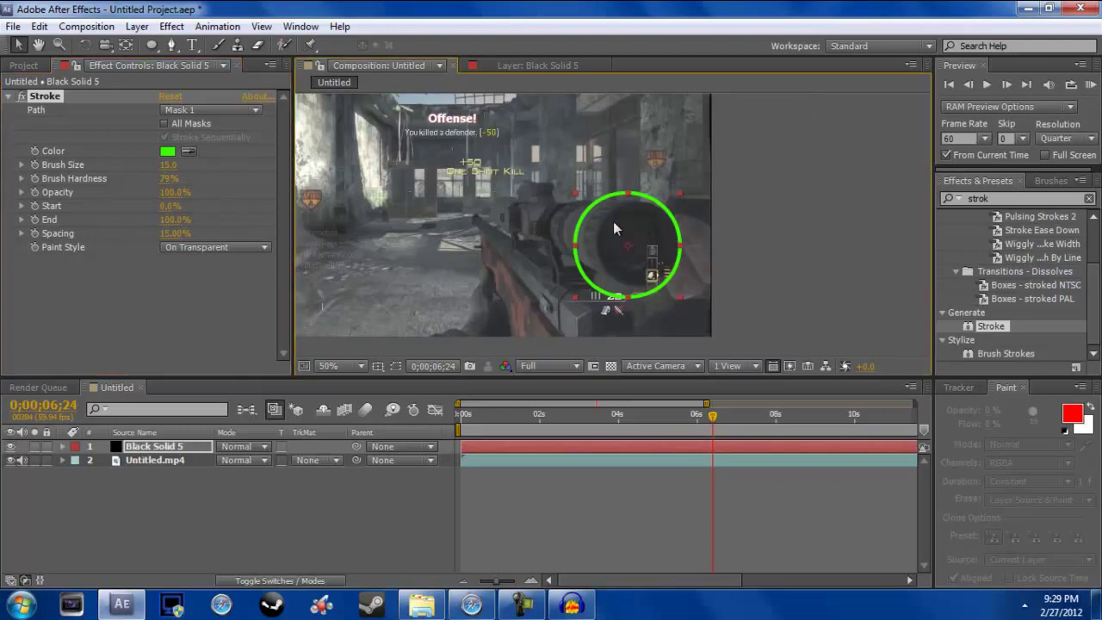
# - Make Black Solid 5 a 3D layer and push it back in depth so the ring surrounds the scope's barrel
pyautogui.click(253, 583)
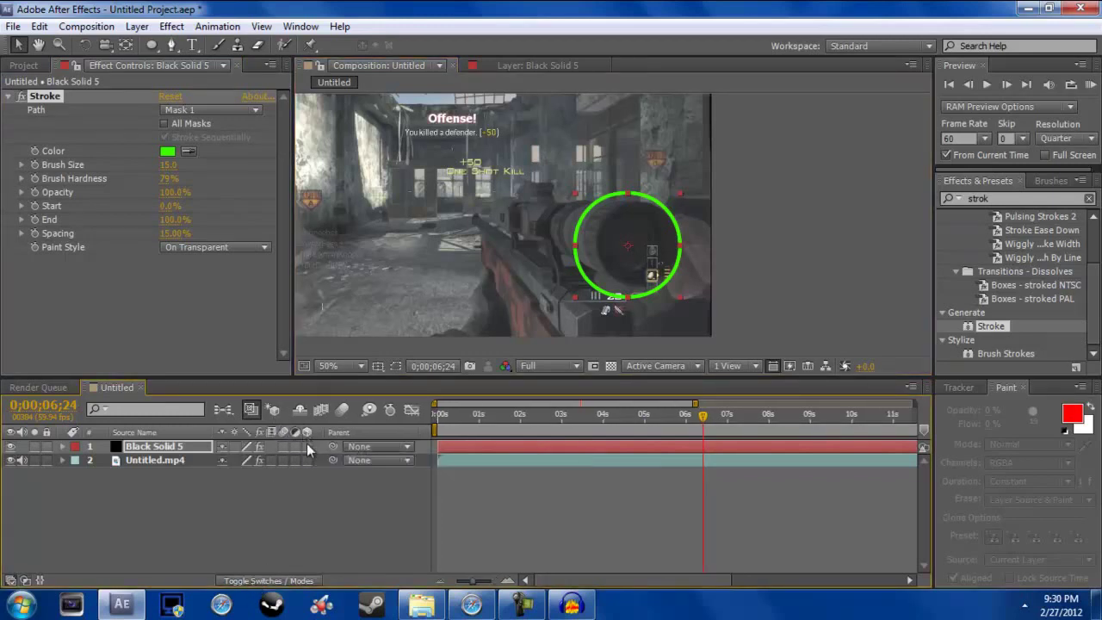
pyautogui.click(308, 447)
pyautogui.scroll(3, 654, 263)
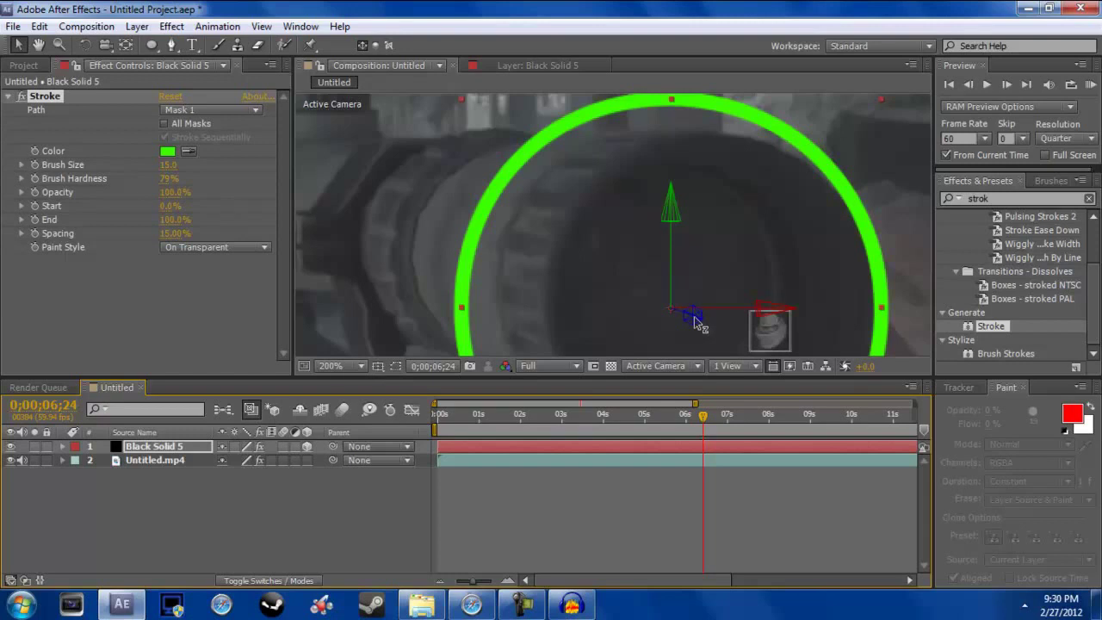
pyautogui.press(',')
pyautogui.moveTo(659, 275)
pyautogui.mouseDown()
pyautogui.moveTo(428, 68)
pyautogui.moveTo(318, 7)
pyautogui.moveTo(232, 10)
pyautogui.mouseUp()
pyautogui.click(135, 290)
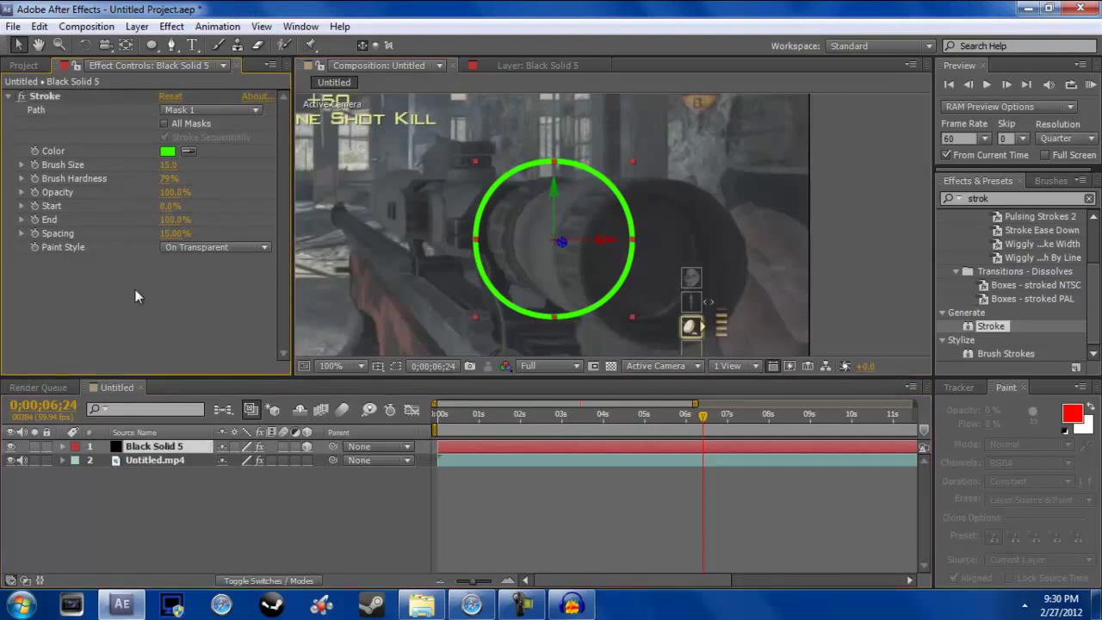
# - Keyframe the Stroke's End property on Black Solid 5 at 0;00;06;24 with a value of 0%
pyautogui.click(153, 460)
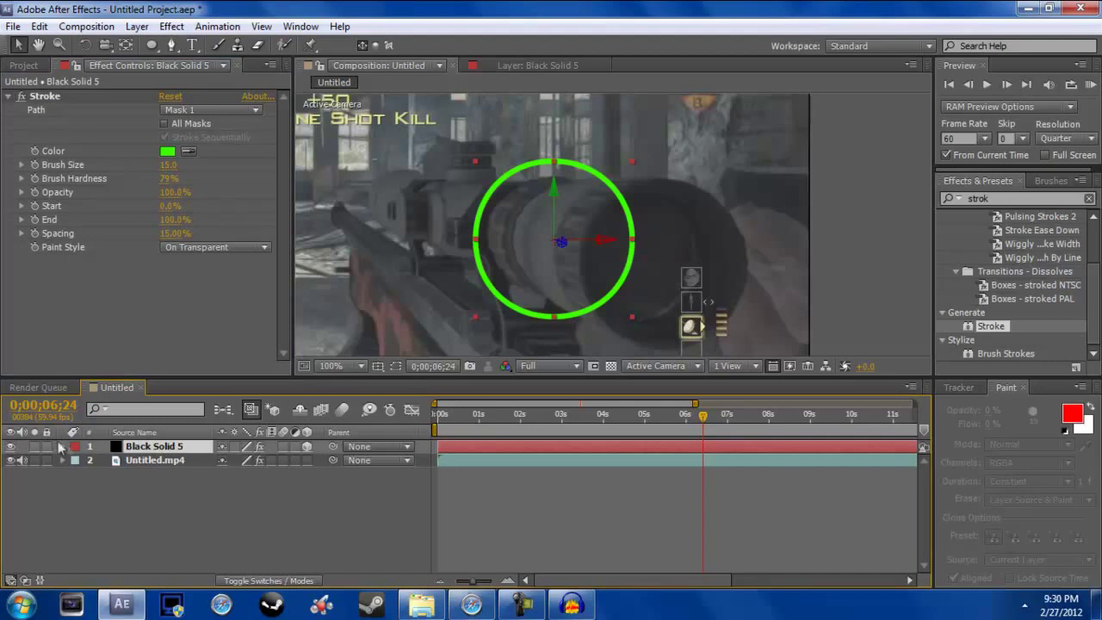
pyautogui.click(62, 446)
pyautogui.click(77, 473)
pyautogui.click(88, 488)
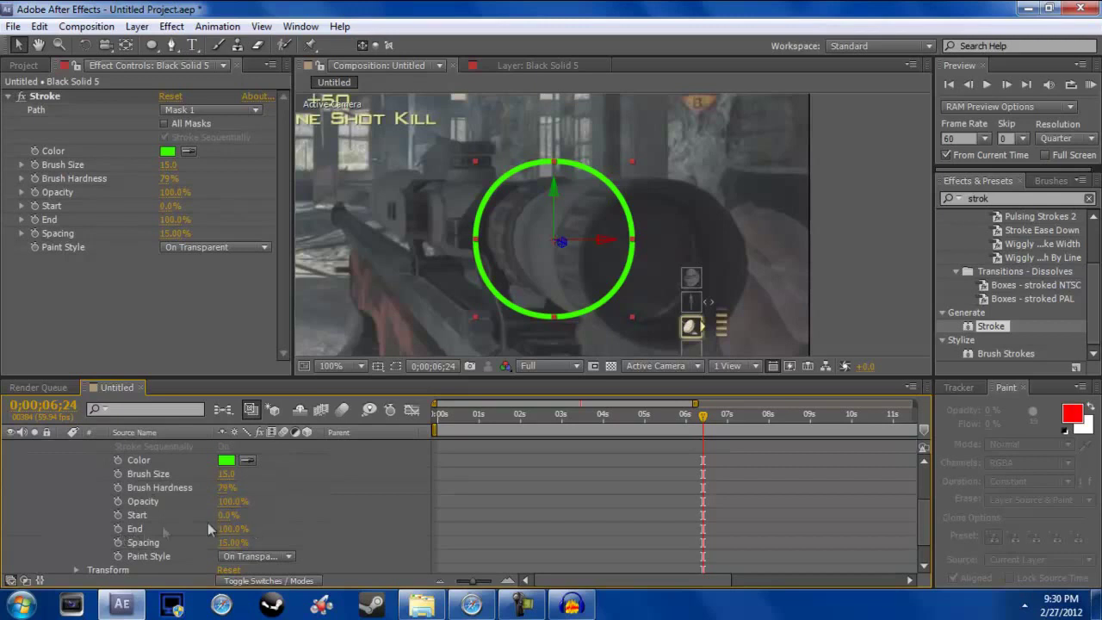
pyautogui.click(118, 529)
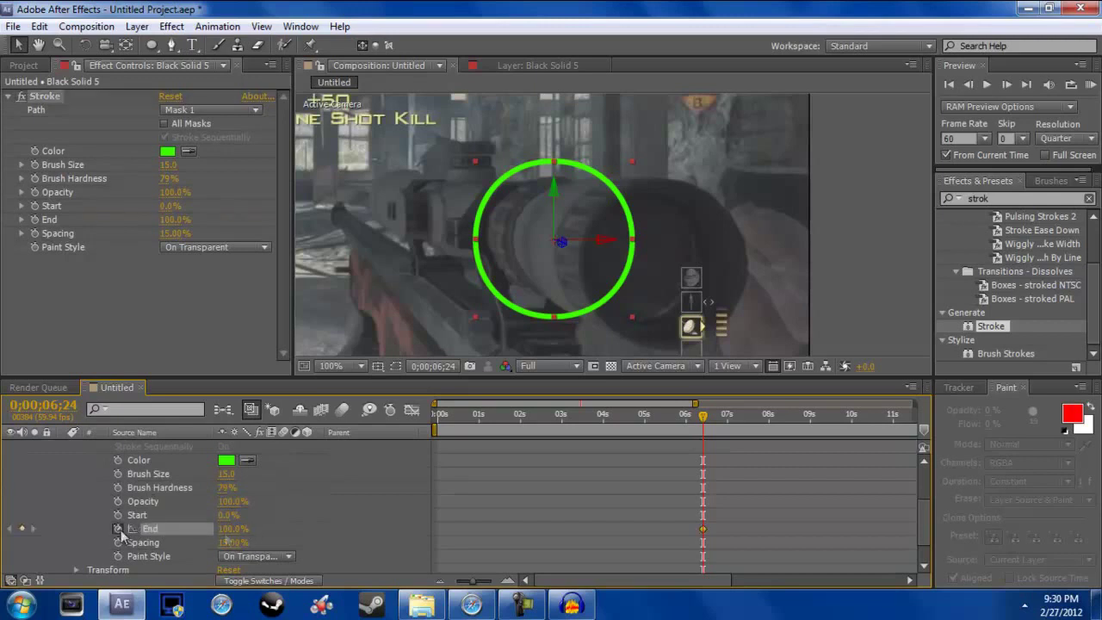
pyautogui.click(232, 528)
pyautogui.write('0')
pyautogui.press('Return')
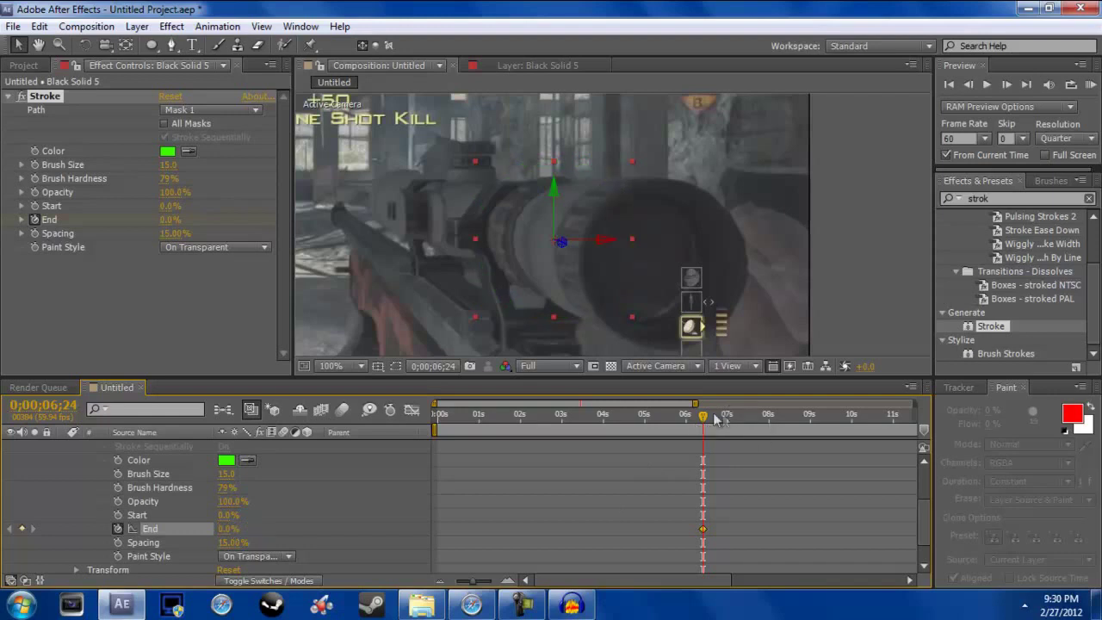
# - Add a second End keyframe of 100% at 0;00;08;01
pyautogui.click(767, 416)
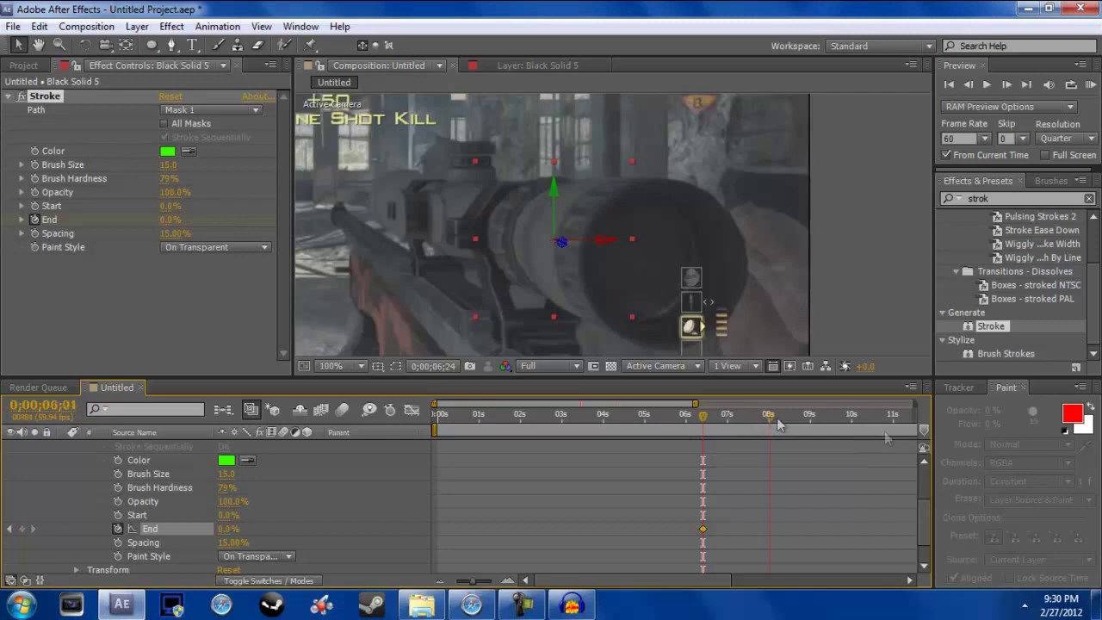
pyautogui.click(225, 529)
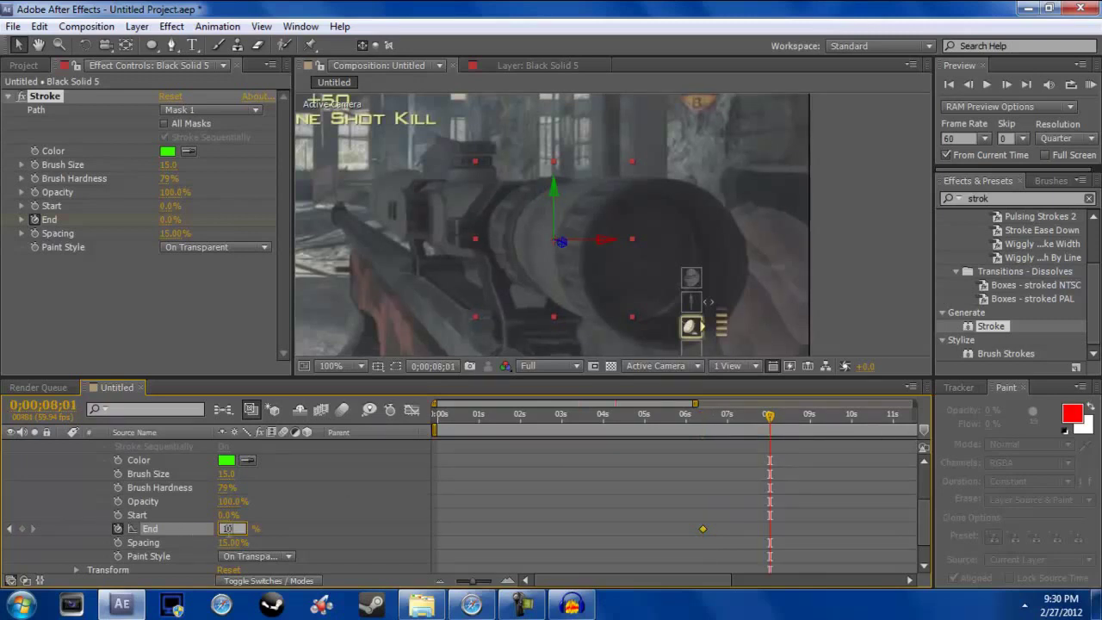
pyautogui.press('Return')
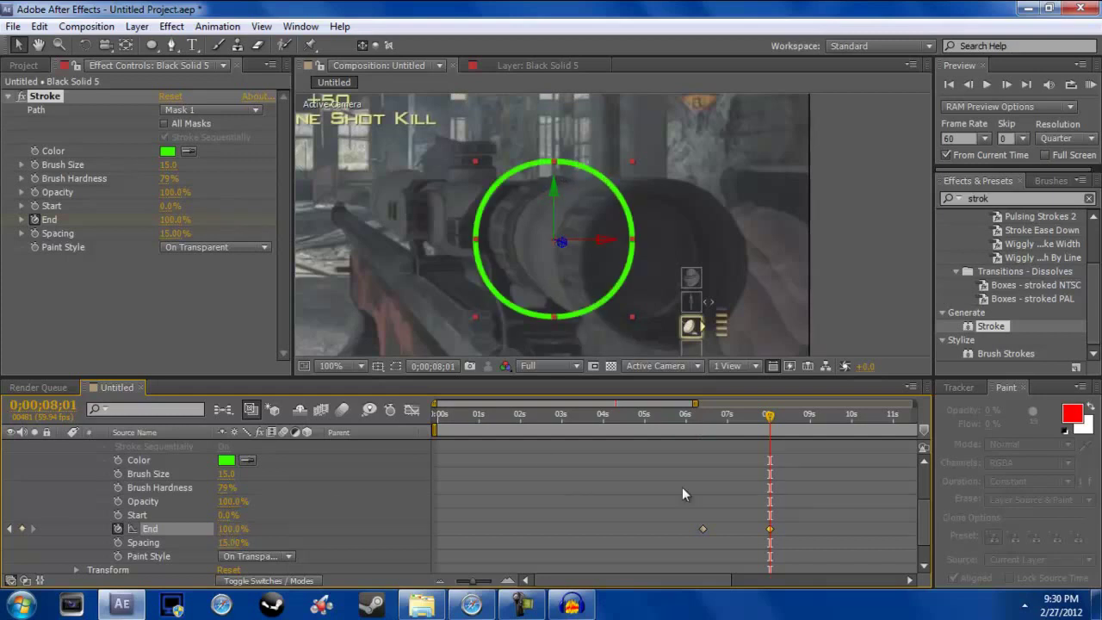
# - Run a RAM preview of the ring's drawing animation from 0;00;06;34
pyautogui.click(709, 421)
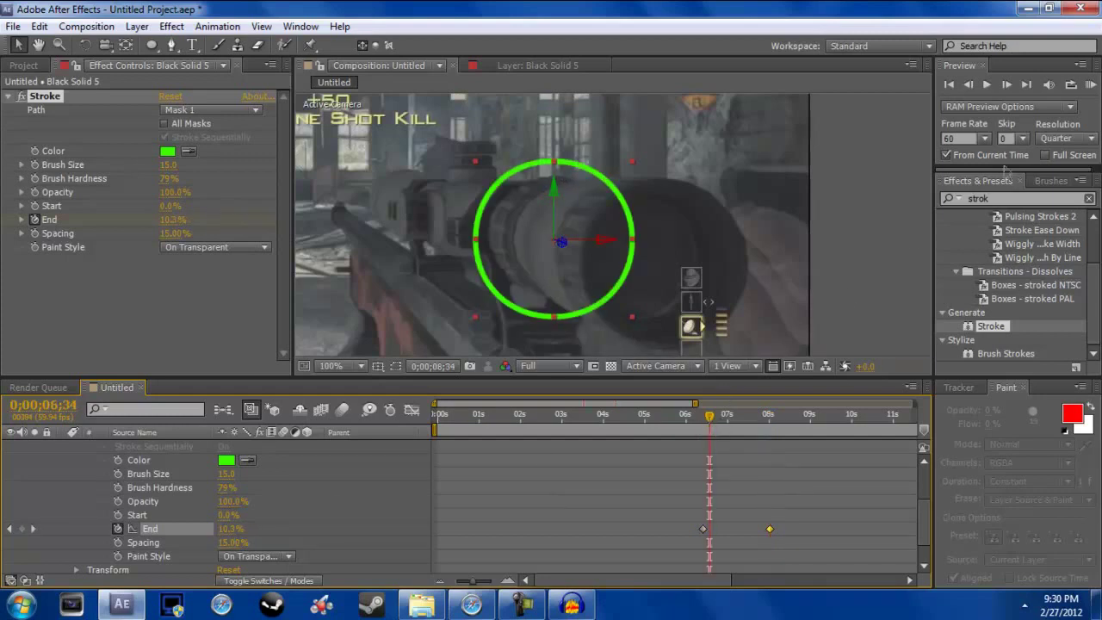
pyautogui.click(1090, 85)
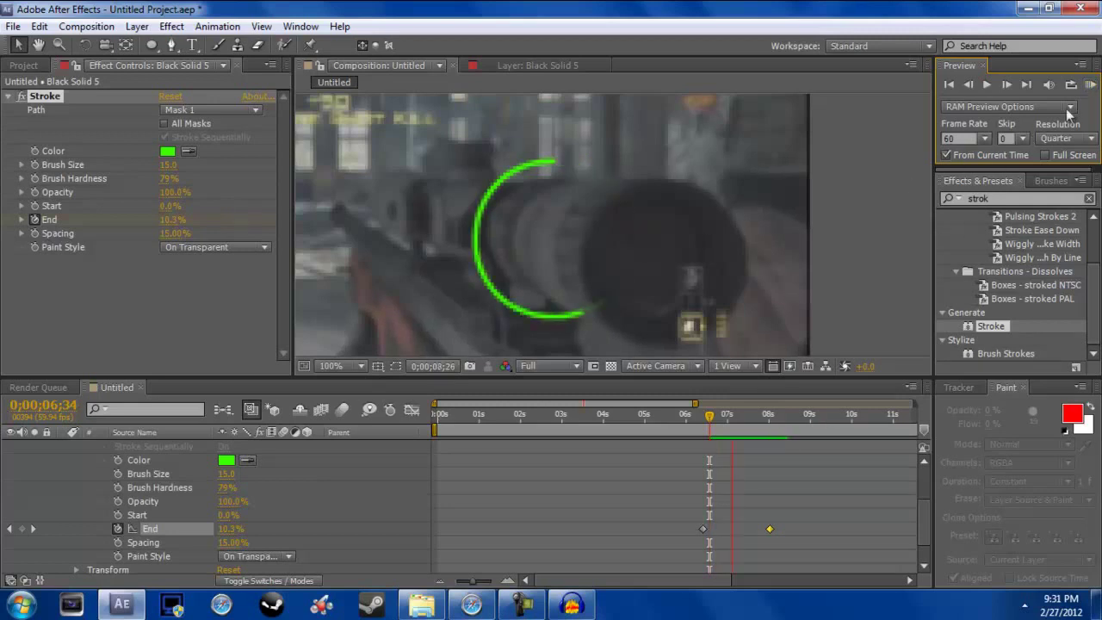
pyautogui.click(1095, 93)
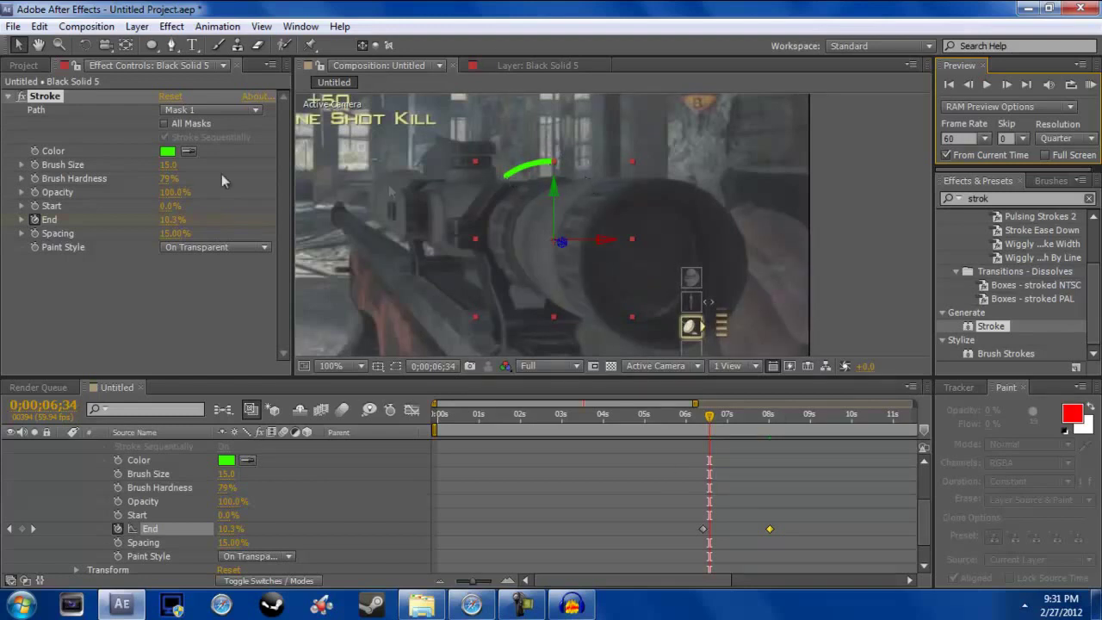
# - Rotate Black Solid 5 about its Z axis by setting its Orientation to 0.0°, 0.0°, 34.0°
pyautogui.scroll(2, 141, 464)
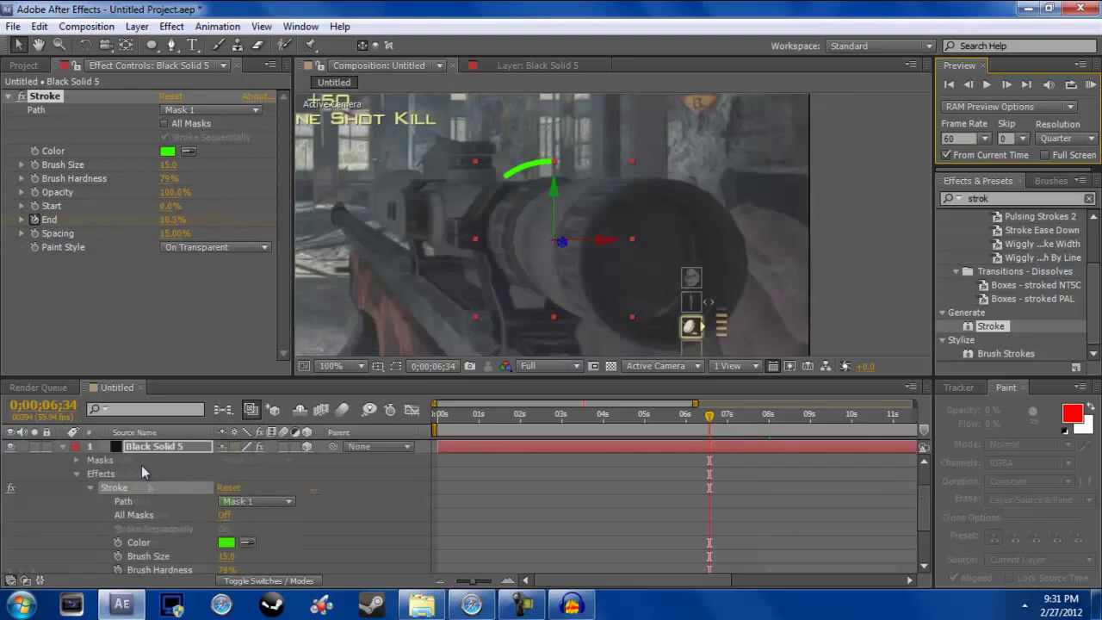
pyautogui.click(132, 451)
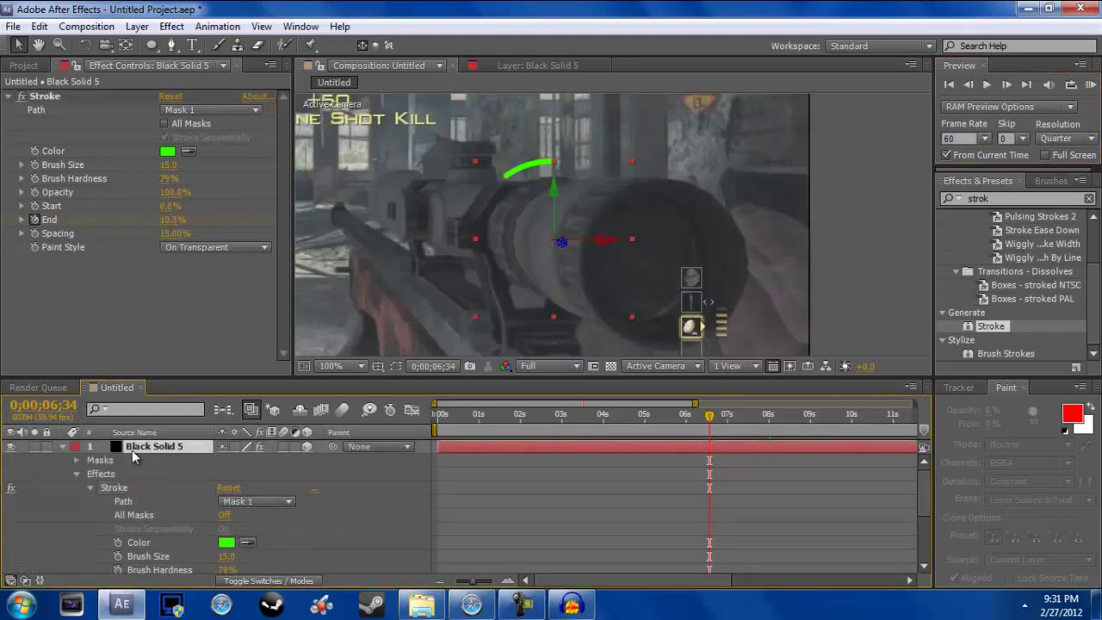
pyautogui.press('r')
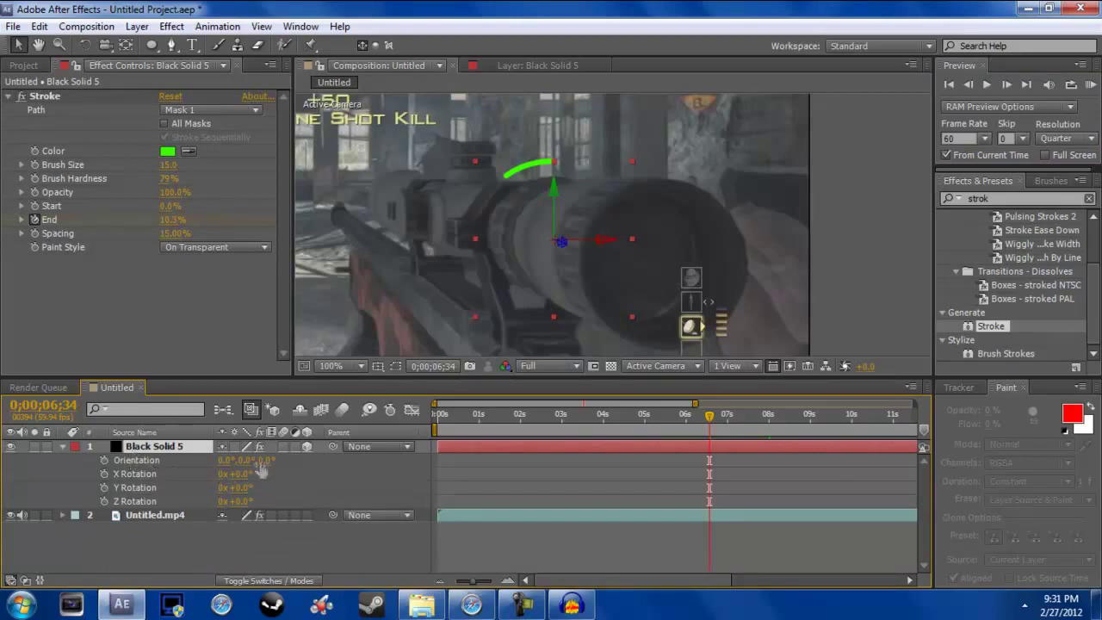
pyautogui.moveTo(263, 465); pyautogui.dragTo(293, 471)
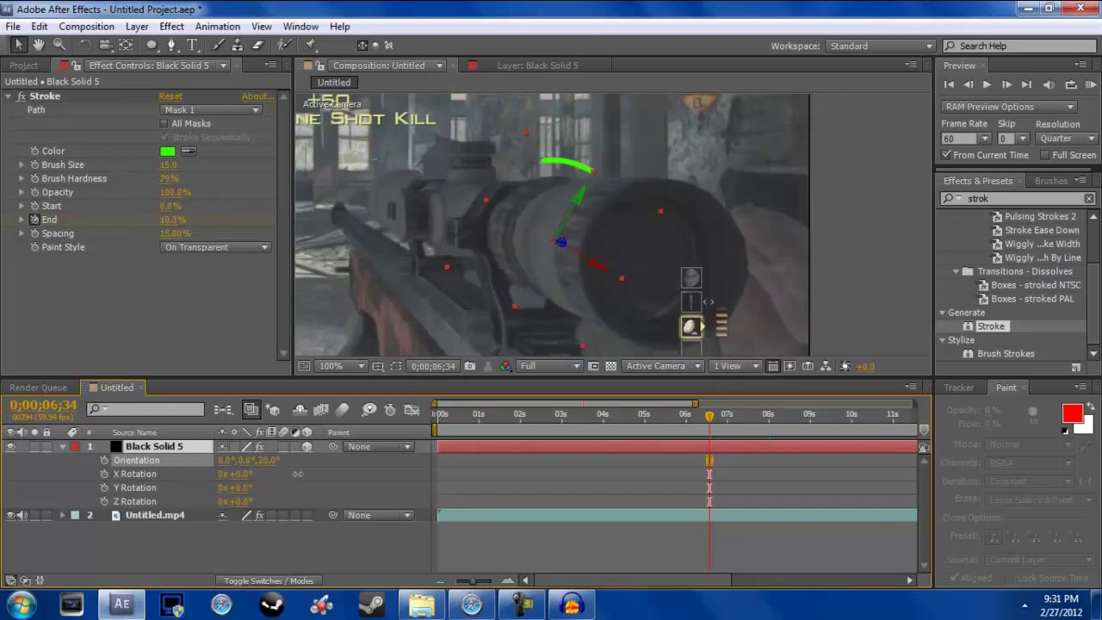
pyautogui.press('.')
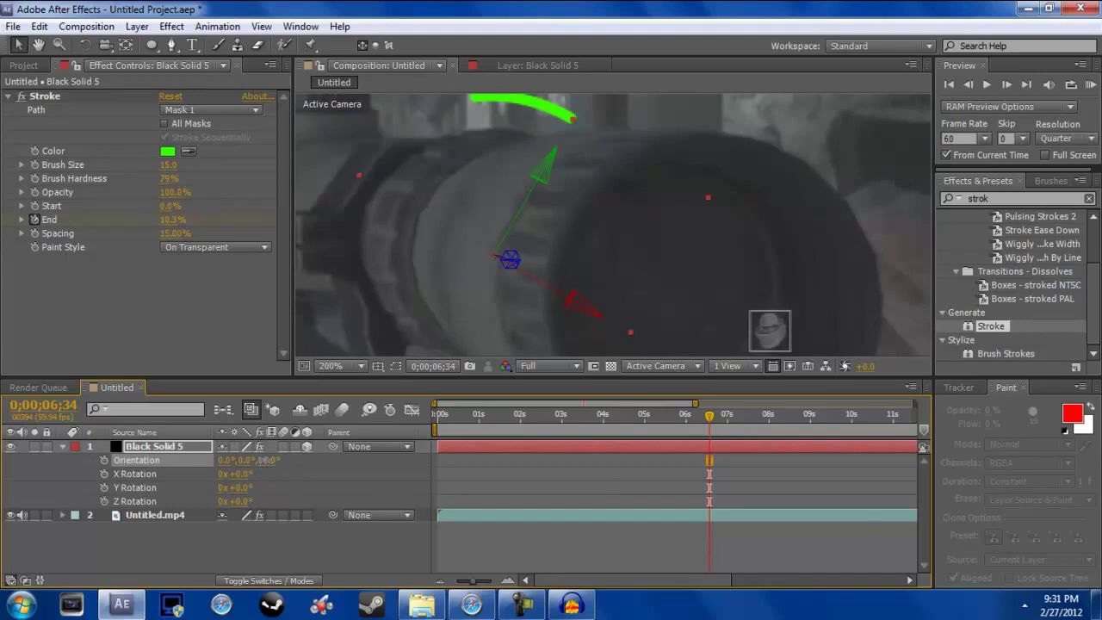
pyautogui.moveTo(247, 459); pyautogui.dragTo(254, 459)
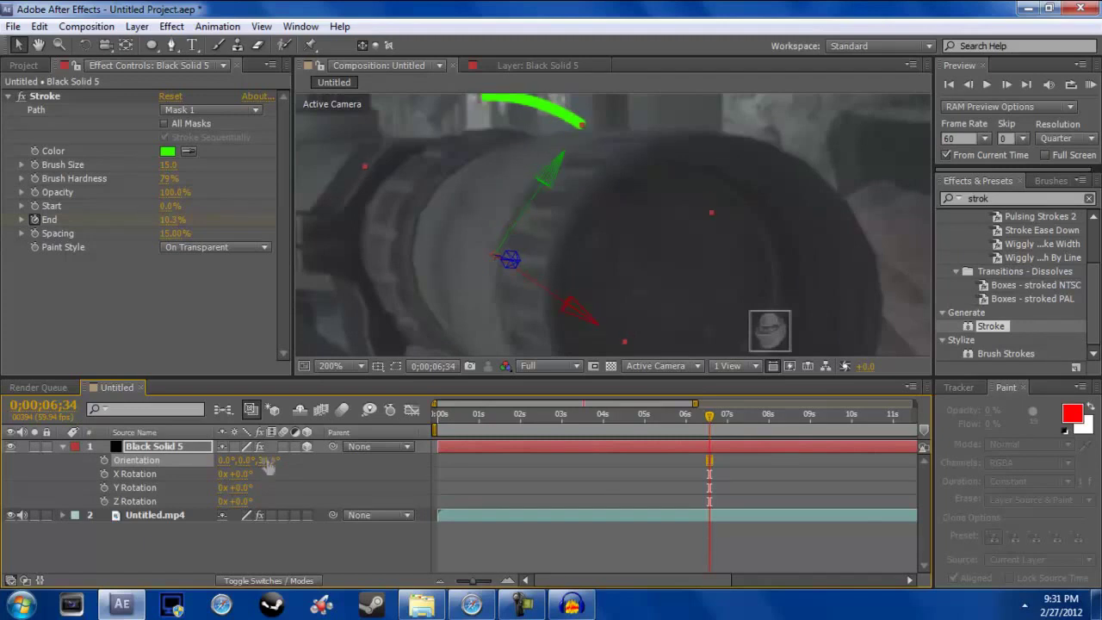
pyautogui.scroll(-2, 621, 348)
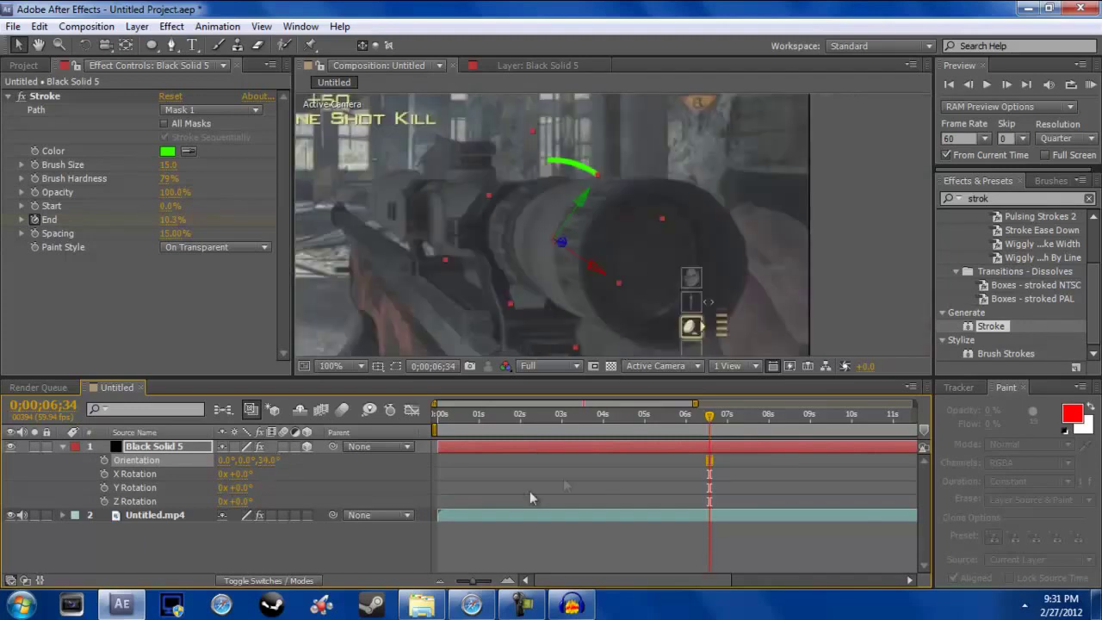
# - Scrub through the ring's drawing animation, ending at 0;00;07;21, to check how far it wraps around the scope
pyautogui.moveTo(713, 418); pyautogui.dragTo(762, 436)
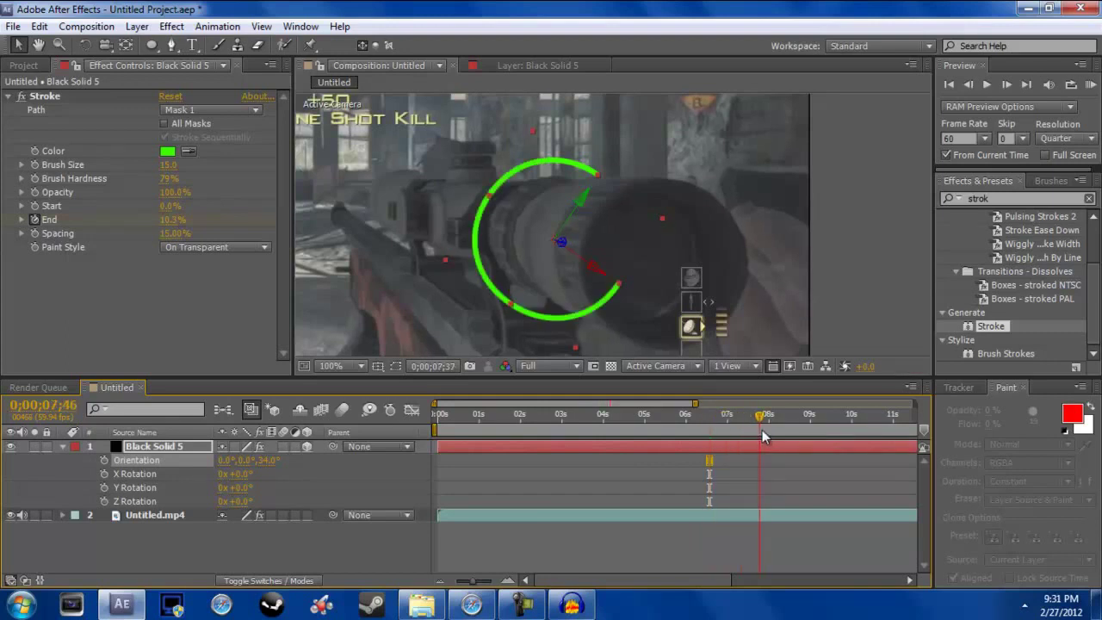
pyautogui.moveTo(762, 437); pyautogui.dragTo(755, 435)
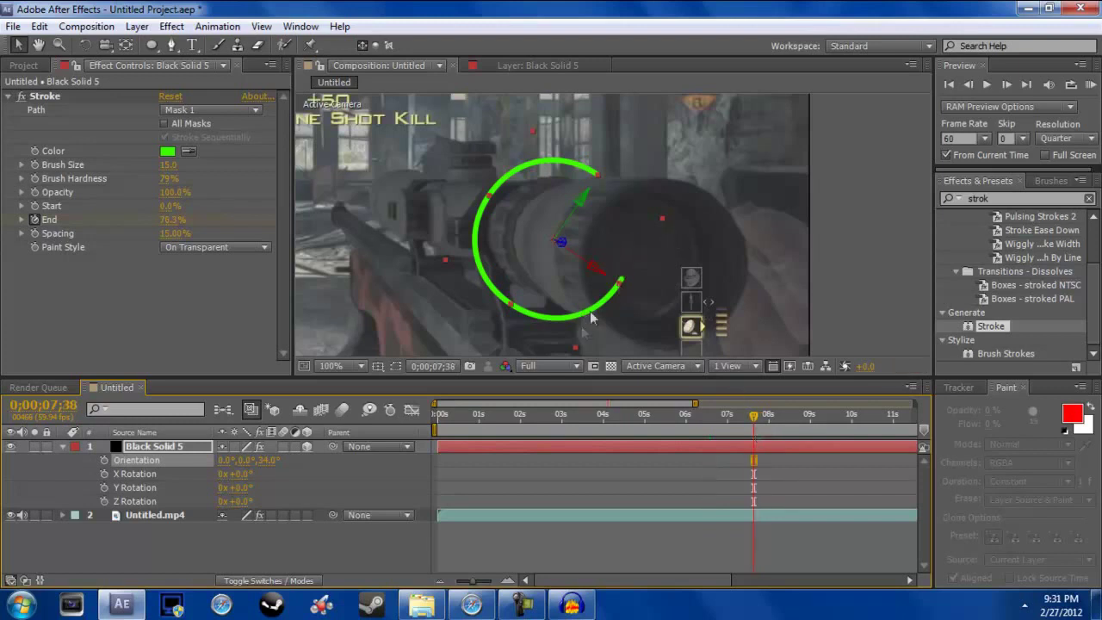
pyautogui.moveTo(750, 427); pyautogui.dragTo(741, 427)
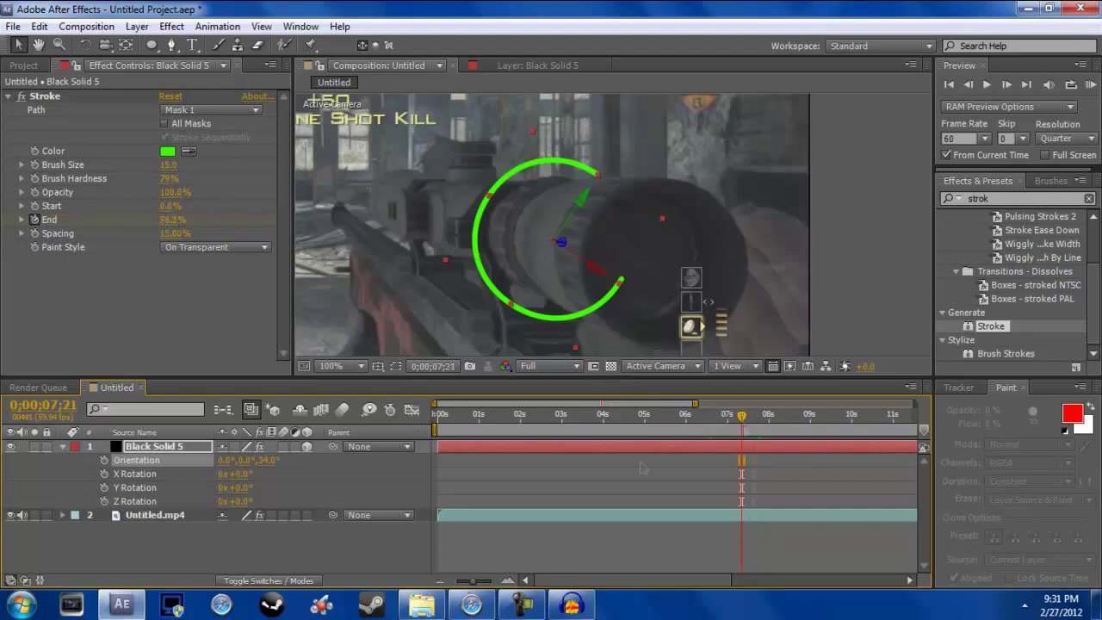
# - Reveal the Stroke effect's properties and End keyframes of Black Solid 5 in the timeline
pyautogui.click(62, 446)
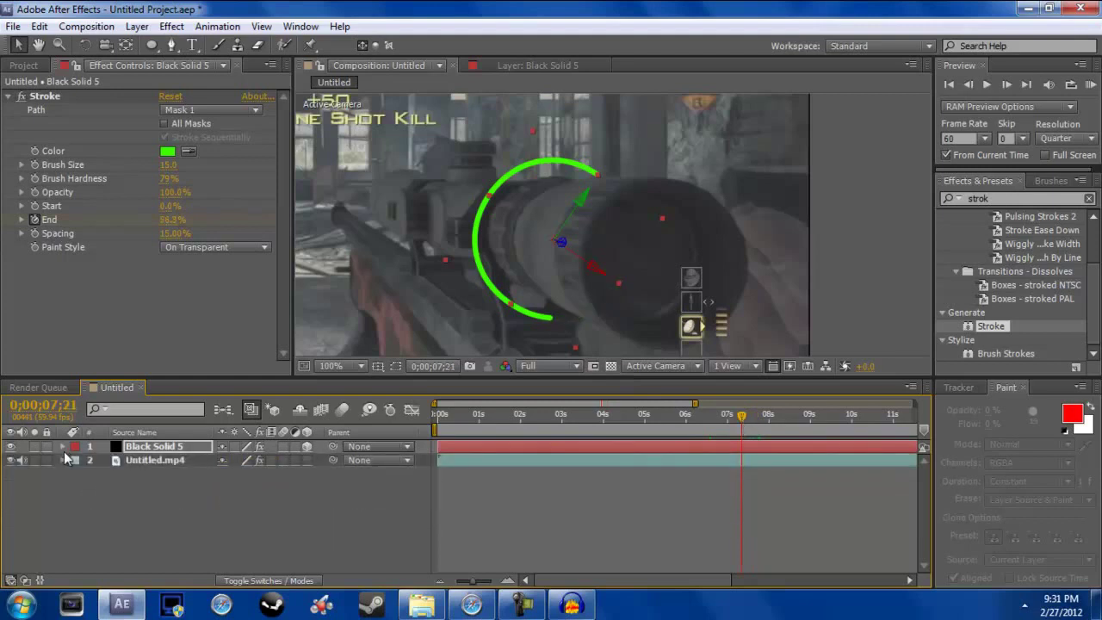
pyautogui.press('F2')
pyautogui.click(62, 445)
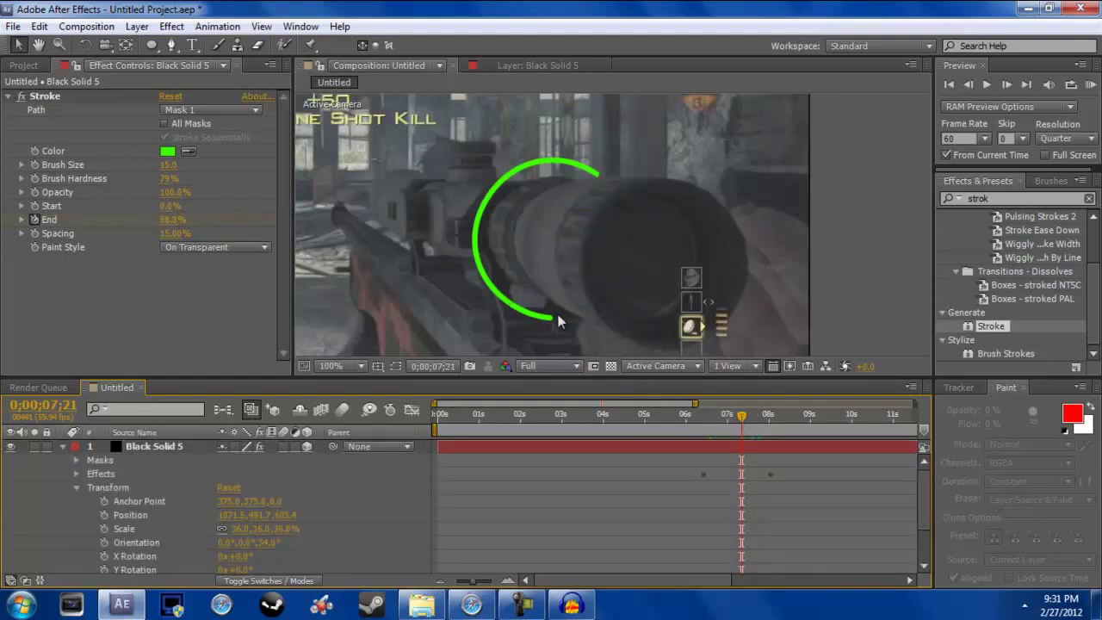
pyautogui.click(76, 488)
pyautogui.click(75, 473)
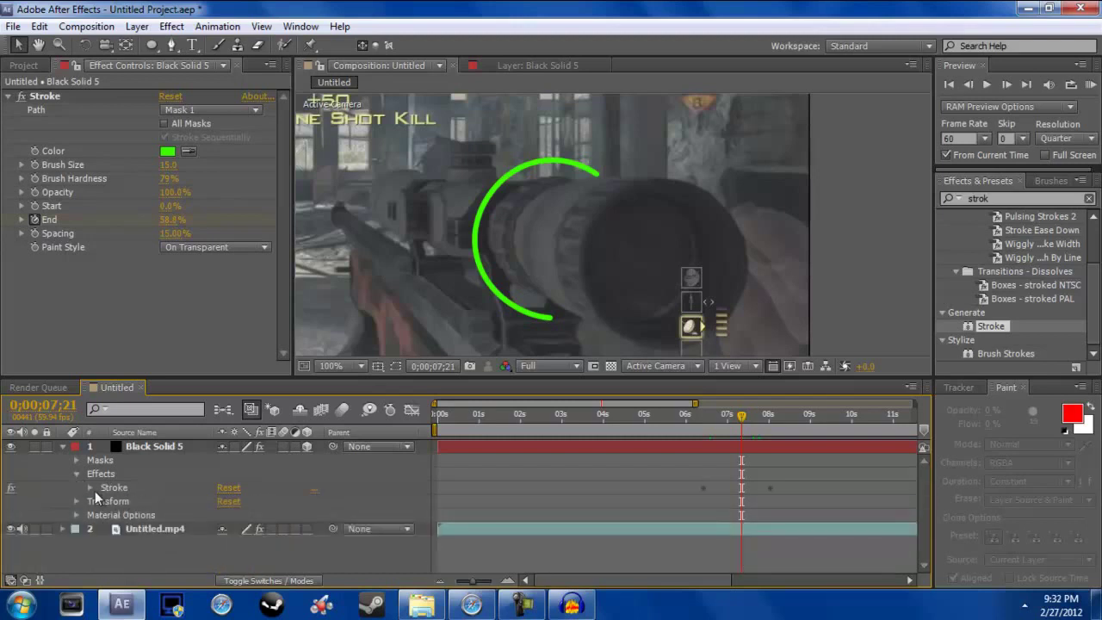
pyautogui.click(90, 487)
pyautogui.scroll(-2, 176, 499)
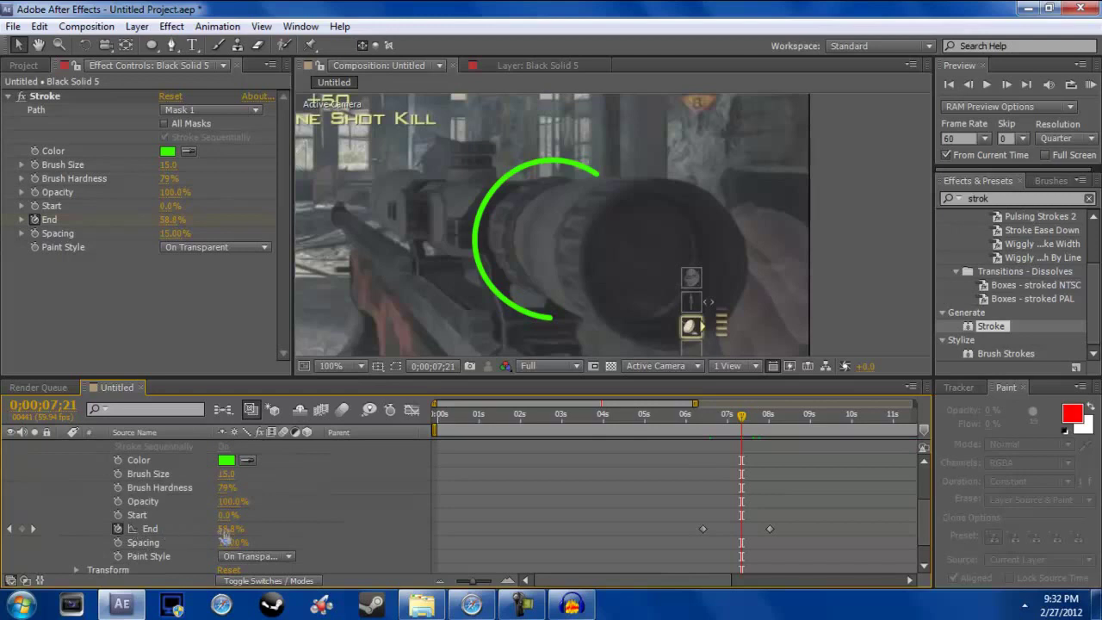
# - Advance to 0;00;07;26 and inspect both ends of the green ring against the scope barrel up close
pyautogui.click(1005, 85)
pyautogui.click(1007, 86)
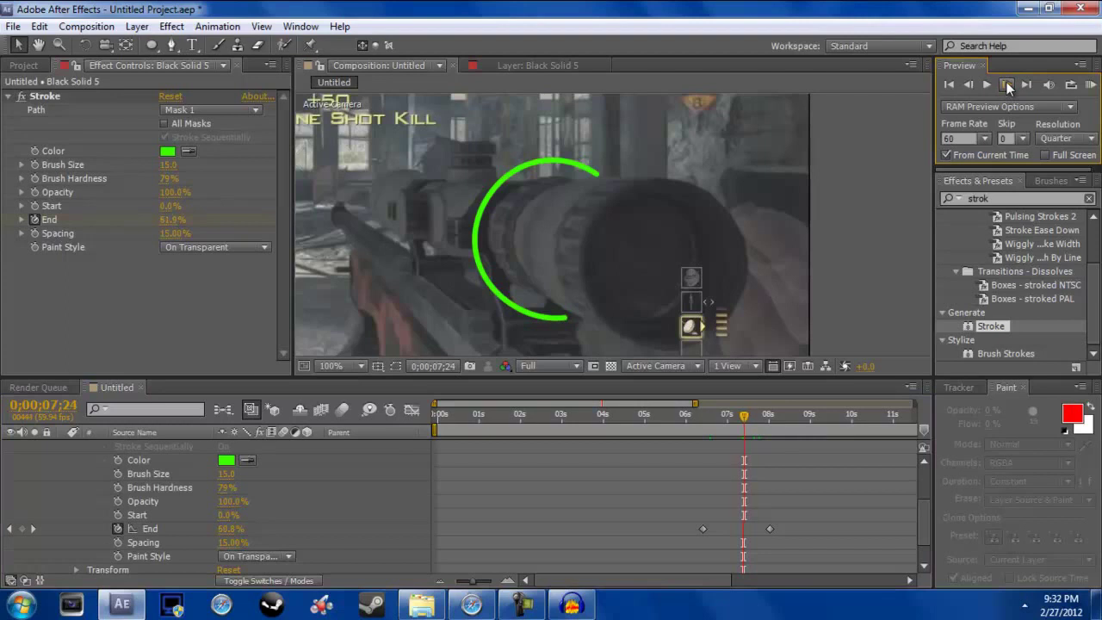
pyautogui.click(1006, 83)
pyautogui.scroll(3, 582, 315)
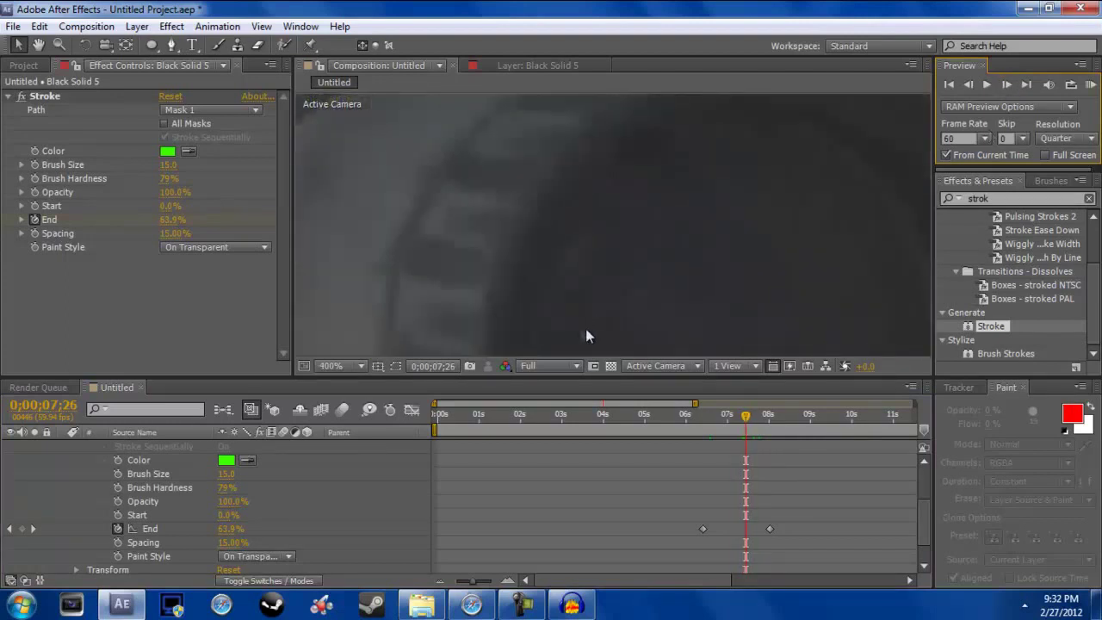
pyautogui.press('h')
pyautogui.moveTo(596, 282)
pyautogui.mouseDown()
pyautogui.moveTo(741, 221)
pyautogui.moveTo(718, 158)
pyautogui.mouseUp()
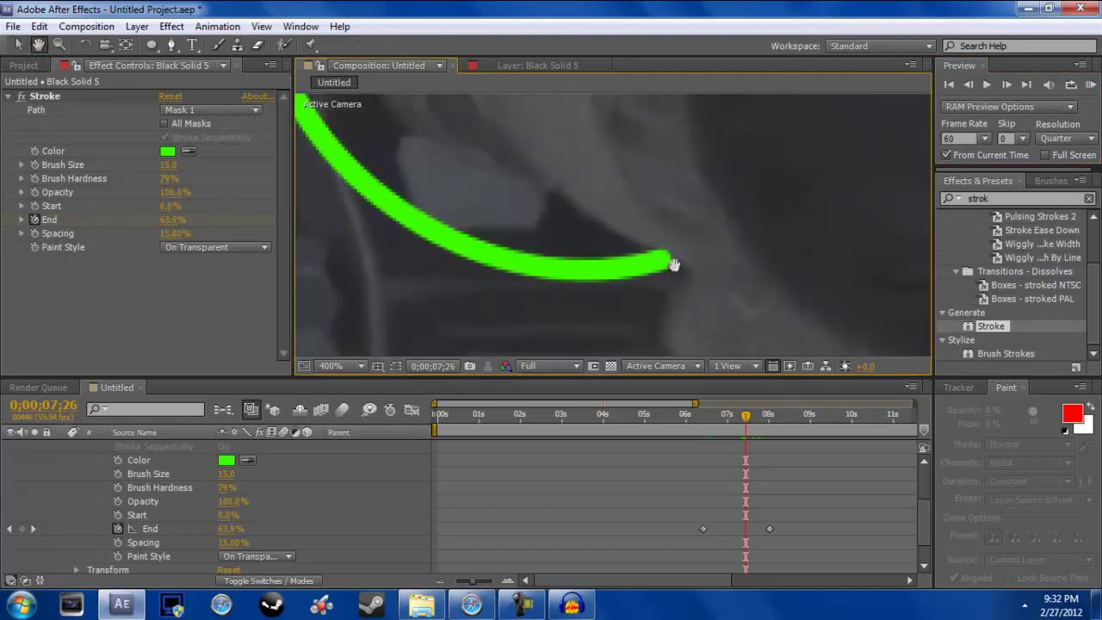
pyautogui.press('/')
pyautogui.moveTo(727, 217); pyautogui.dragTo(719, 256)
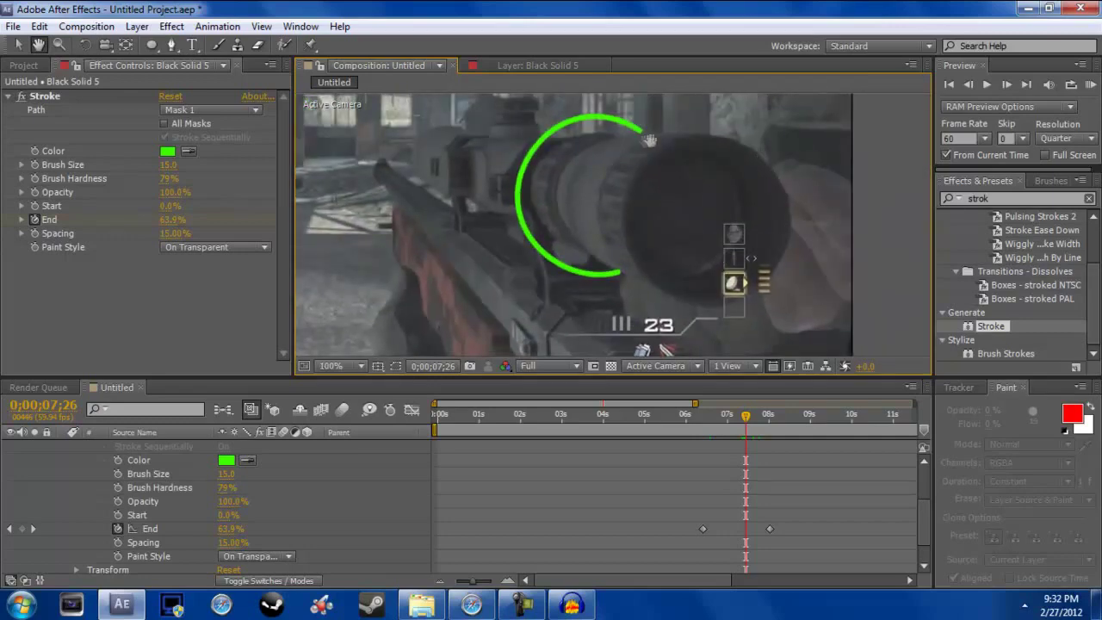
pyautogui.press('.')
pyautogui.press('.')
pyautogui.press('.')
pyautogui.press('.')
pyautogui.moveTo(657, 153)
pyautogui.mouseDown()
pyautogui.moveTo(644, 266)
pyautogui.moveTo(632, 256)
pyautogui.moveTo(656, 216)
pyautogui.mouseUp()
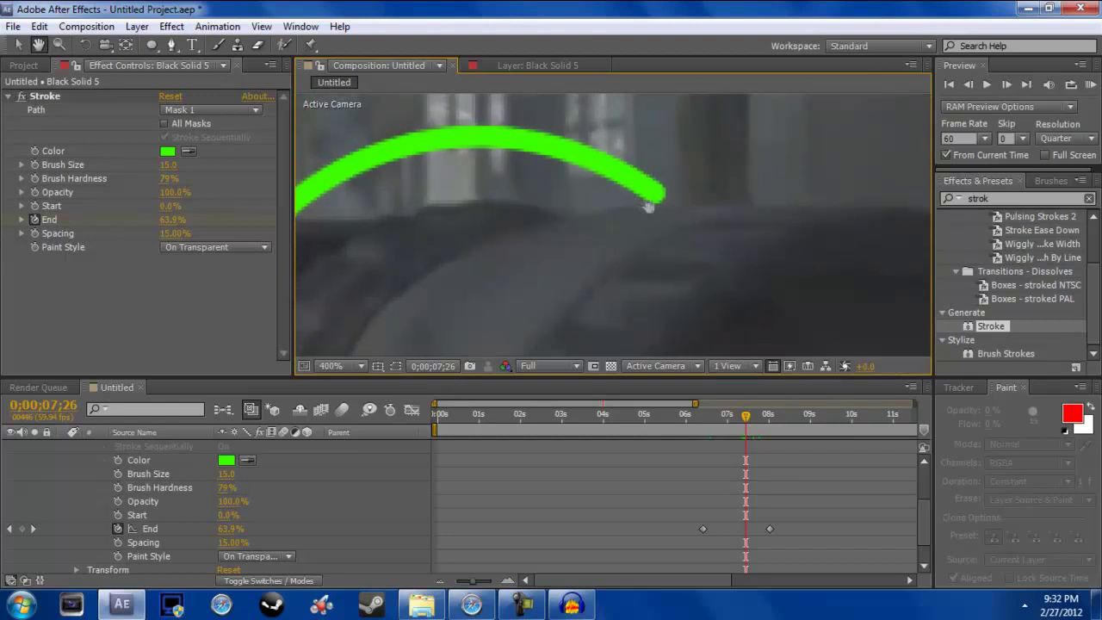
pyautogui.press(',')
pyautogui.press(',')
pyautogui.moveTo(658, 272); pyautogui.dragTo(656, 166)
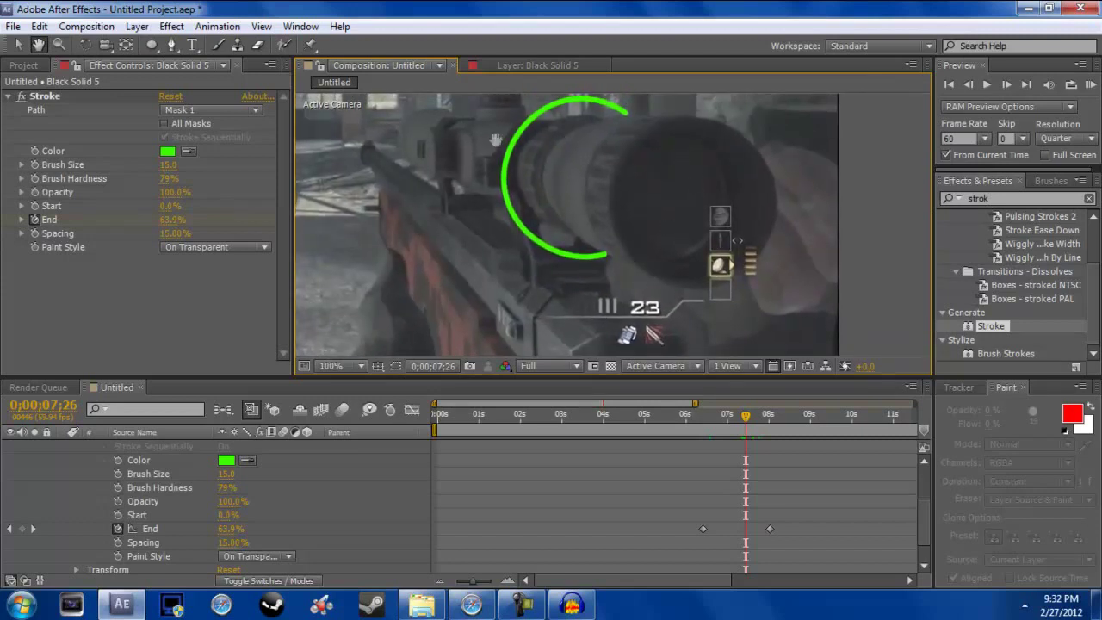
# - Set the second End keyframe of the Stroke on Black Solid 5 to 63.9%
pyautogui.press('v')
pyautogui.moveTo(225, 528); pyautogui.dragTo(226, 533)
pyautogui.hotkey('ctrl', 'z')
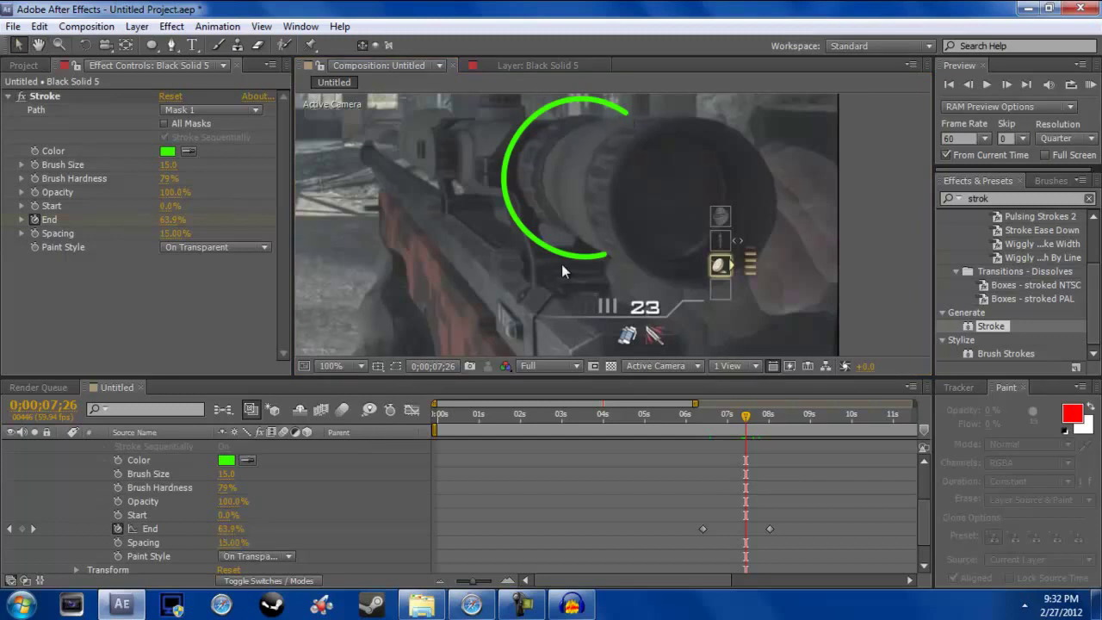
pyautogui.moveTo(225, 532); pyautogui.dragTo(231, 536)
pyautogui.doubleClick(769, 528)
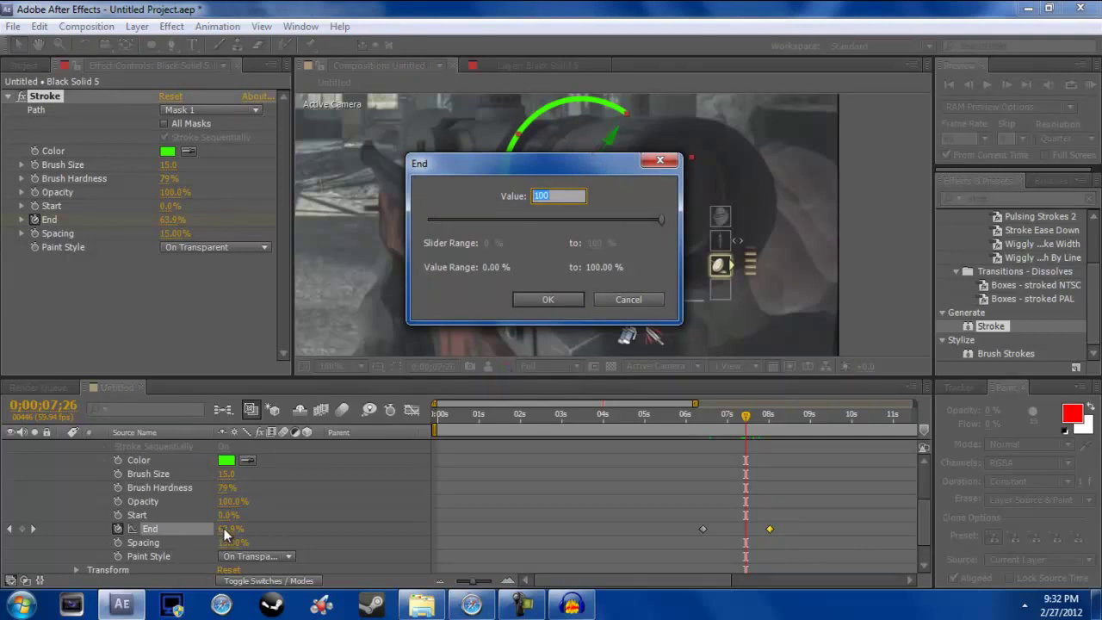
pyautogui.write('63.9')
pyautogui.press('Return')
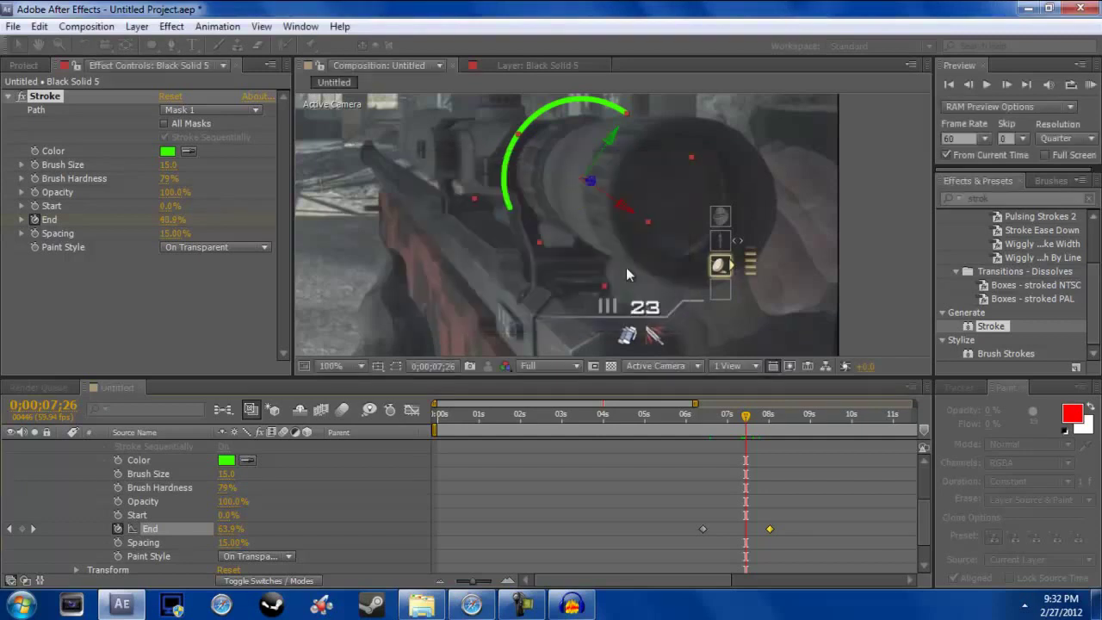
# - Run a RAM preview of the shortened ring animation from 0;00;06;15
pyautogui.click(699, 427)
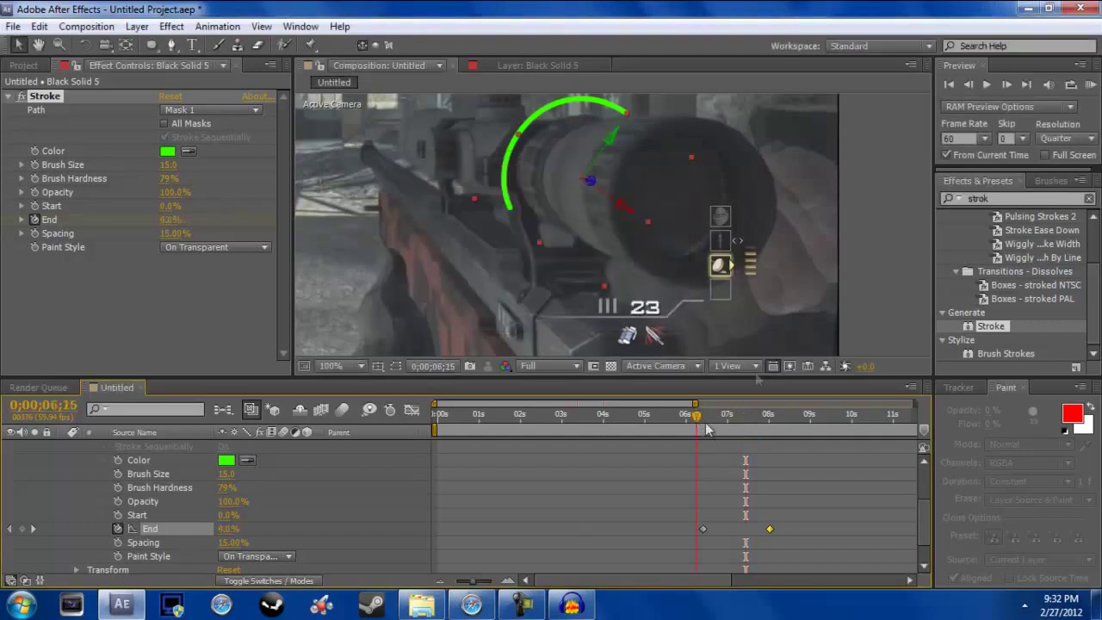
pyautogui.click(1089, 85)
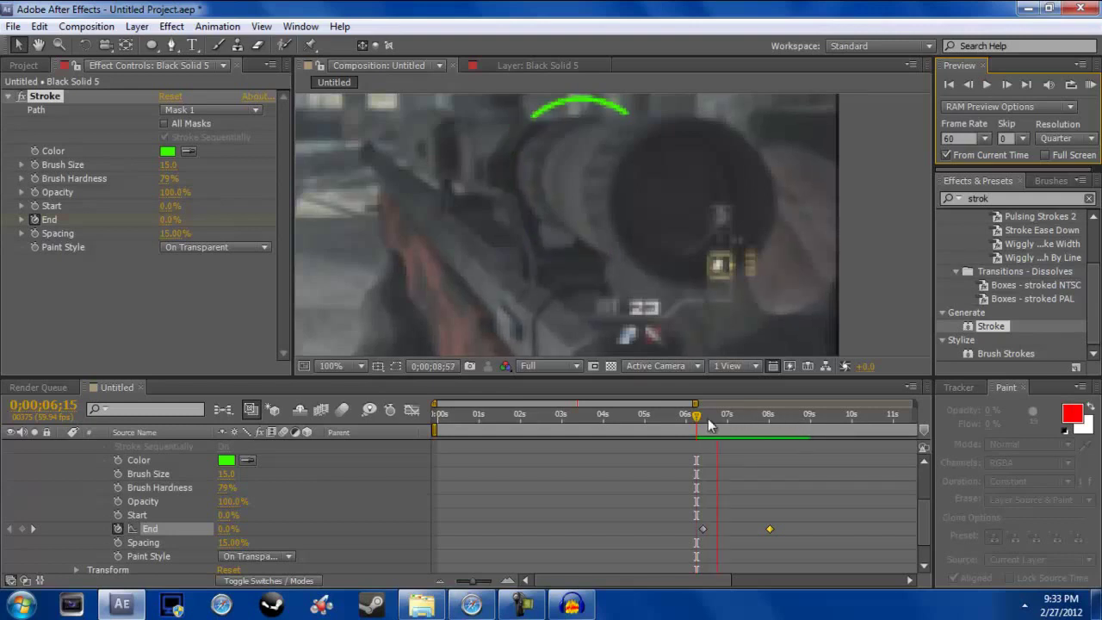
pyautogui.press('space')
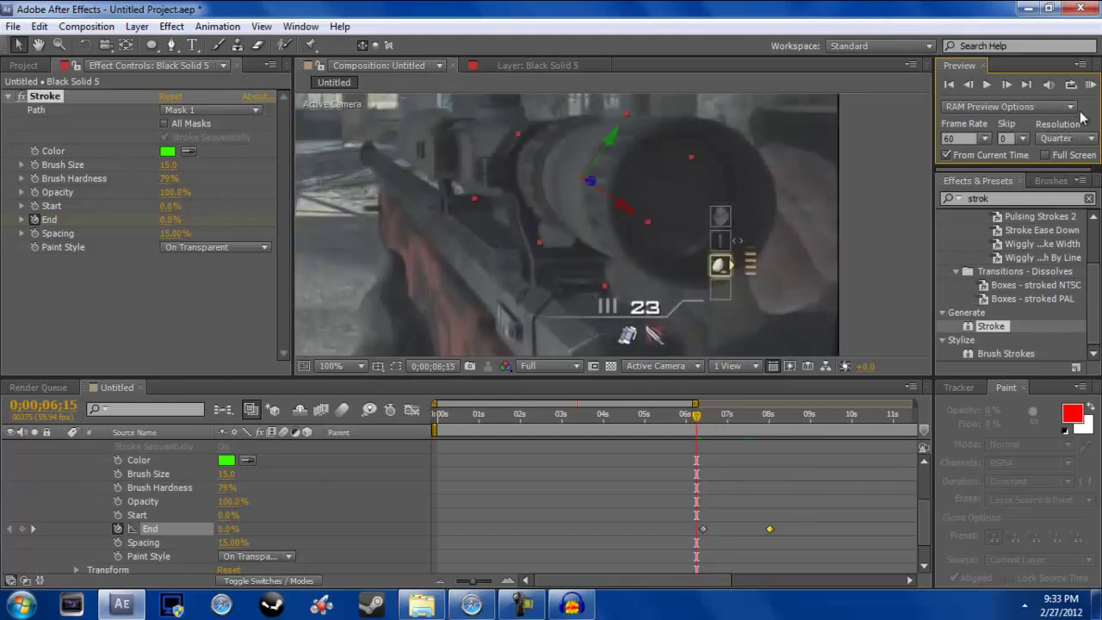
pyautogui.click(1089, 84)
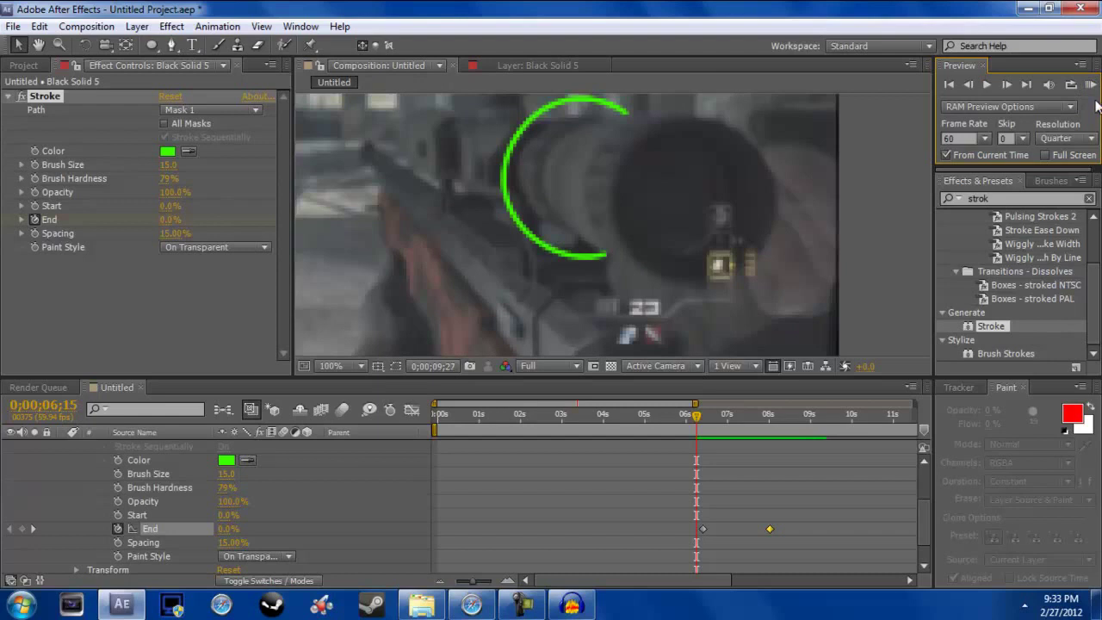
# - Duplicate Black Solid 5 at 0;00;06;55 and shift the copy along its X axis toward the scope's front lens
pyautogui.click(724, 414)
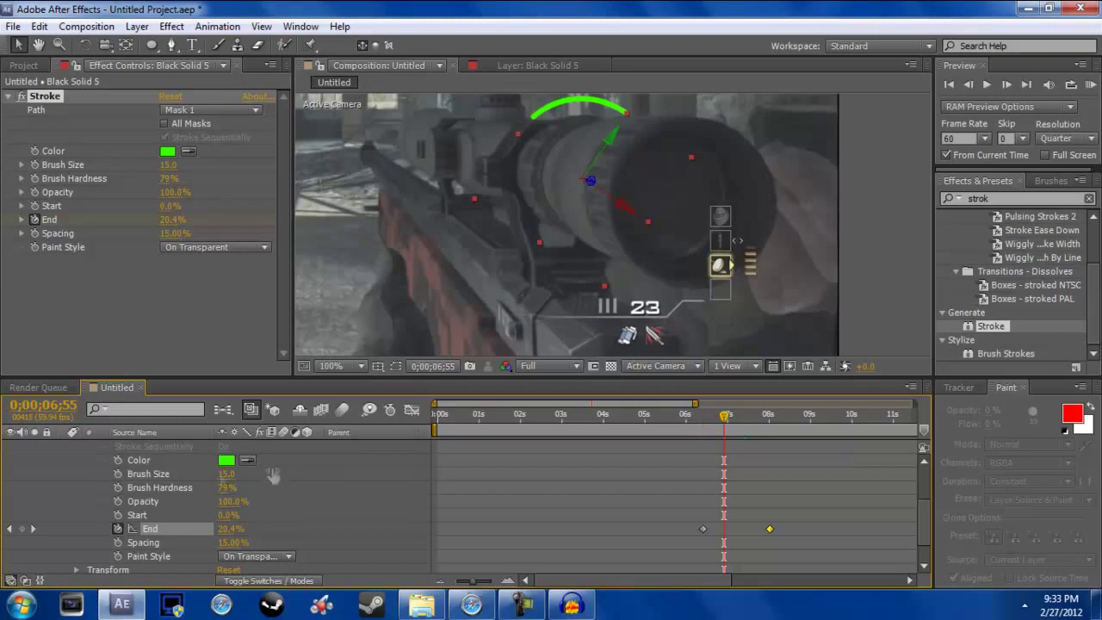
pyautogui.scroll(3, 180, 471)
pyautogui.click(142, 447)
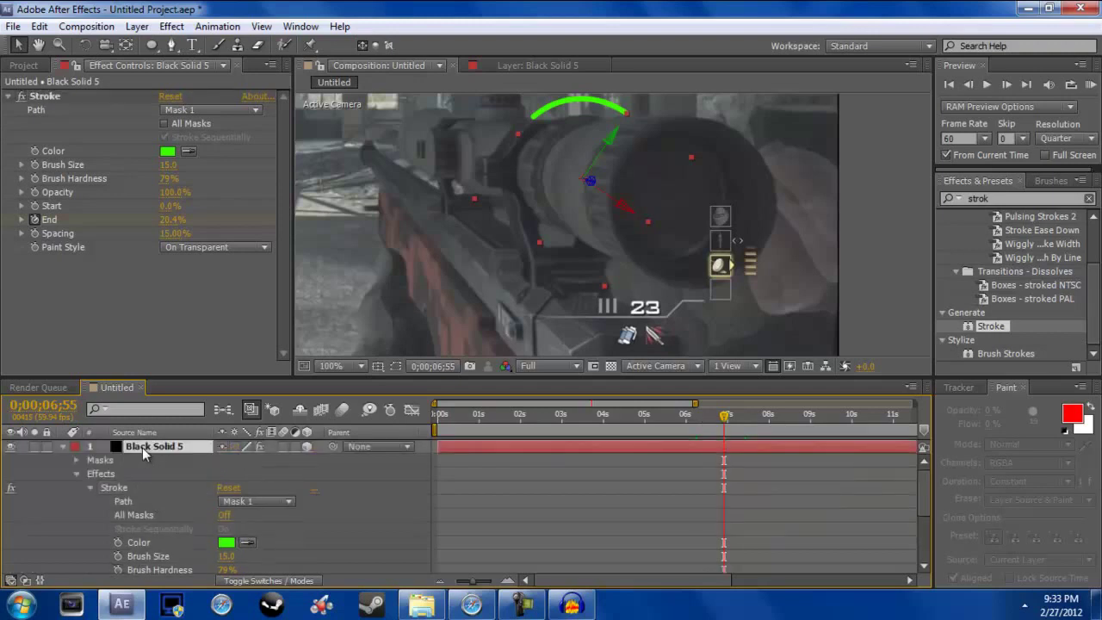
pyautogui.click(40, 26)
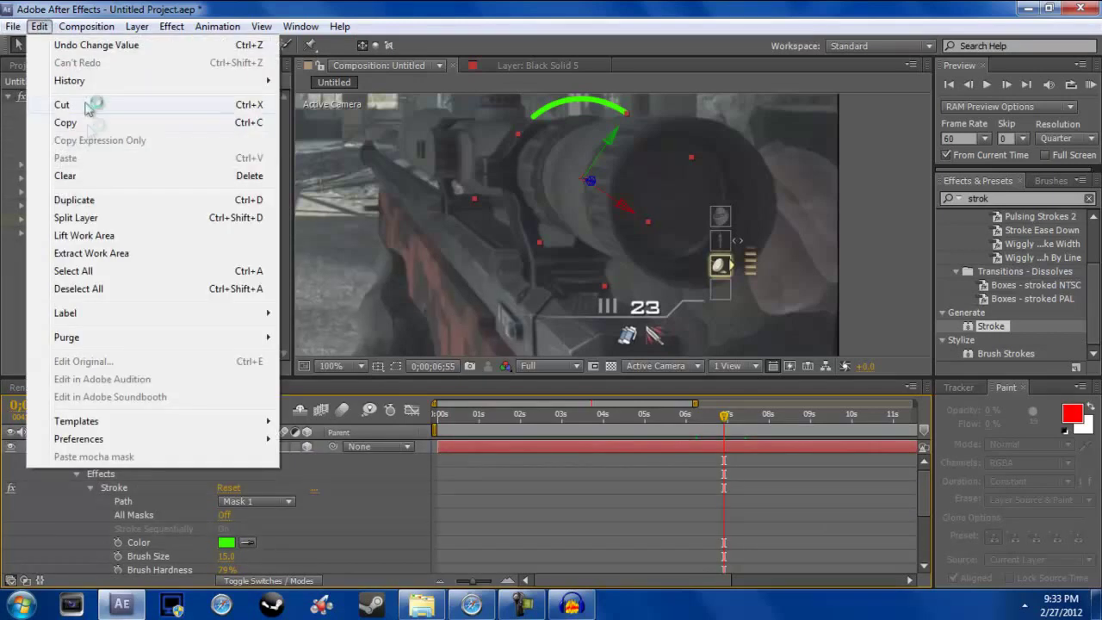
pyautogui.click(129, 198)
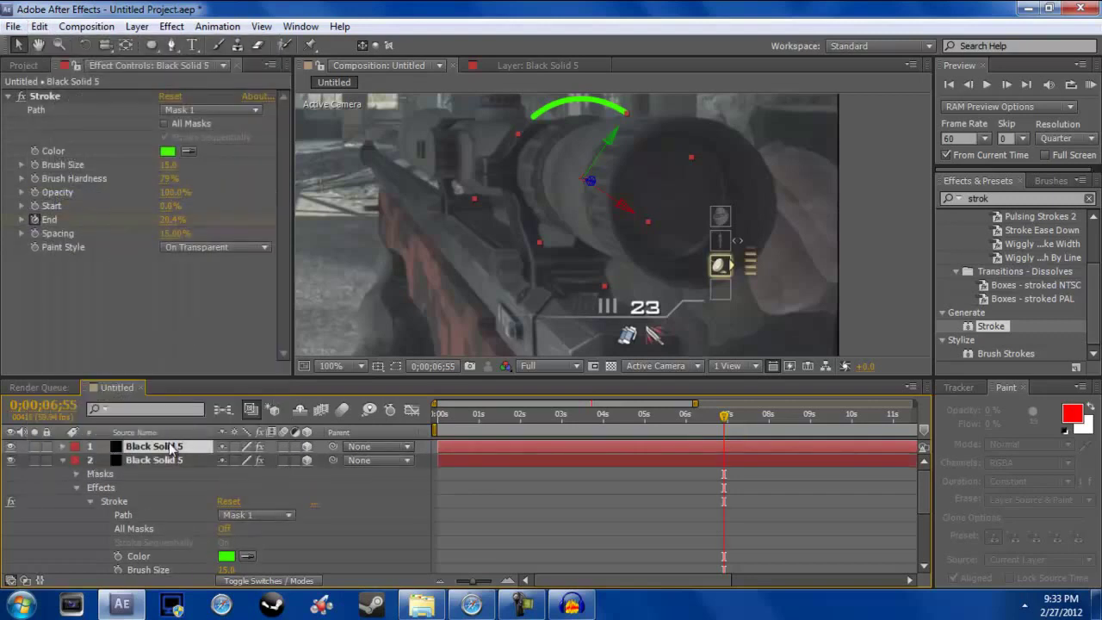
pyautogui.moveTo(625, 208); pyautogui.dragTo(742, 250)
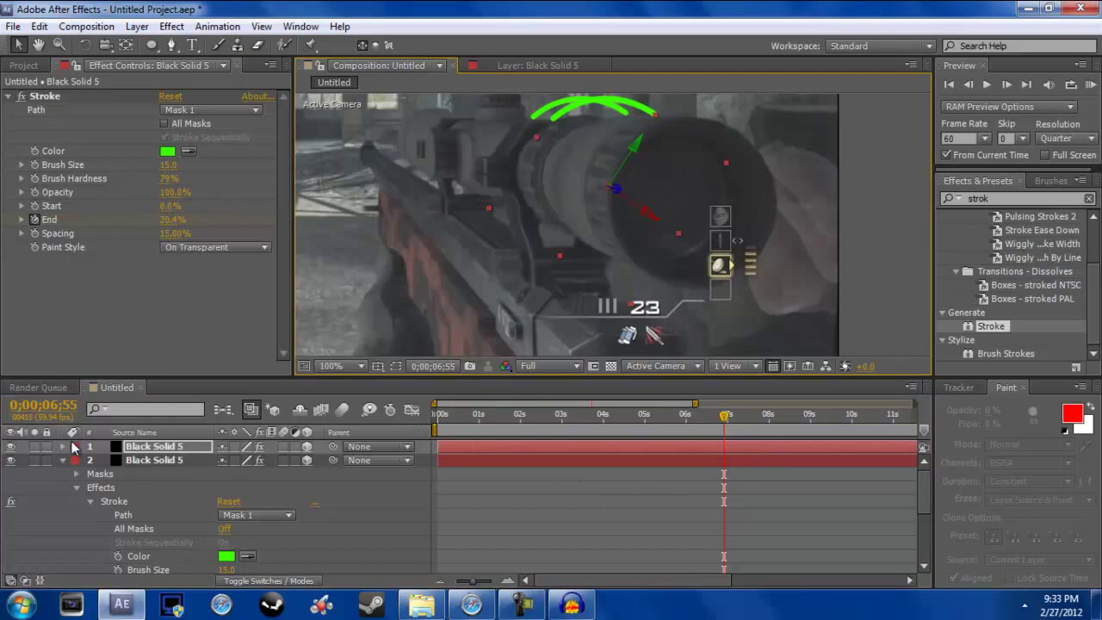
# - Expand the Stroke effect's properties on the duplicated Black Solid 5 (layer 1) and collapse the original layer beneath it
pyautogui.scroll(-3, 132, 494)
pyautogui.scroll(3, 132, 493)
pyautogui.click(63, 460)
pyautogui.click(62, 445)
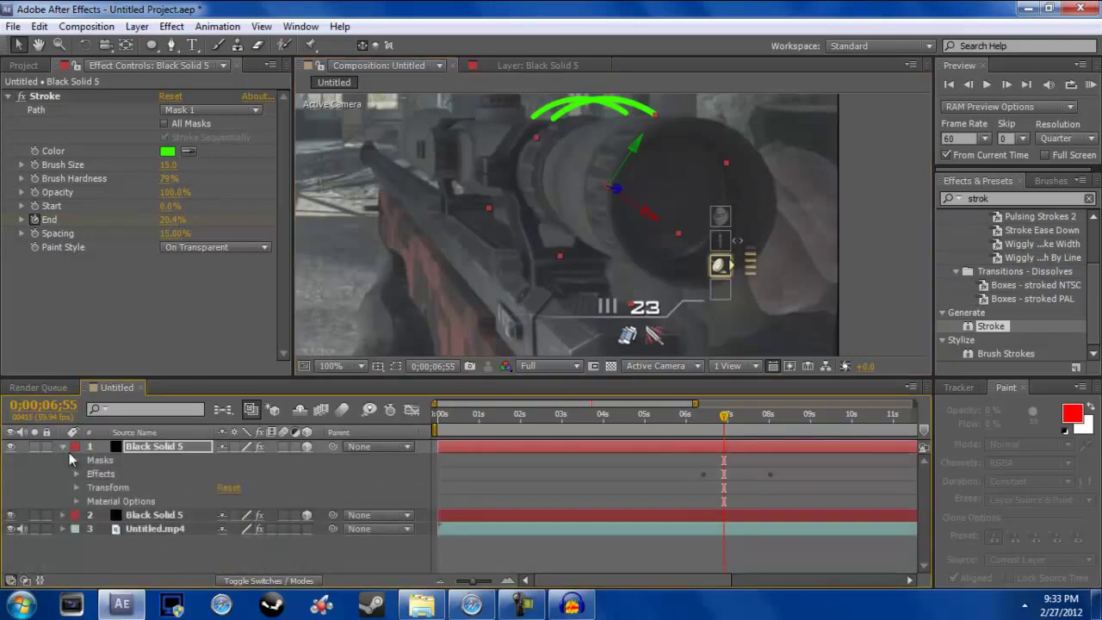
pyautogui.hotkey('ctrl', 'shift', 'a')
pyautogui.click(76, 471)
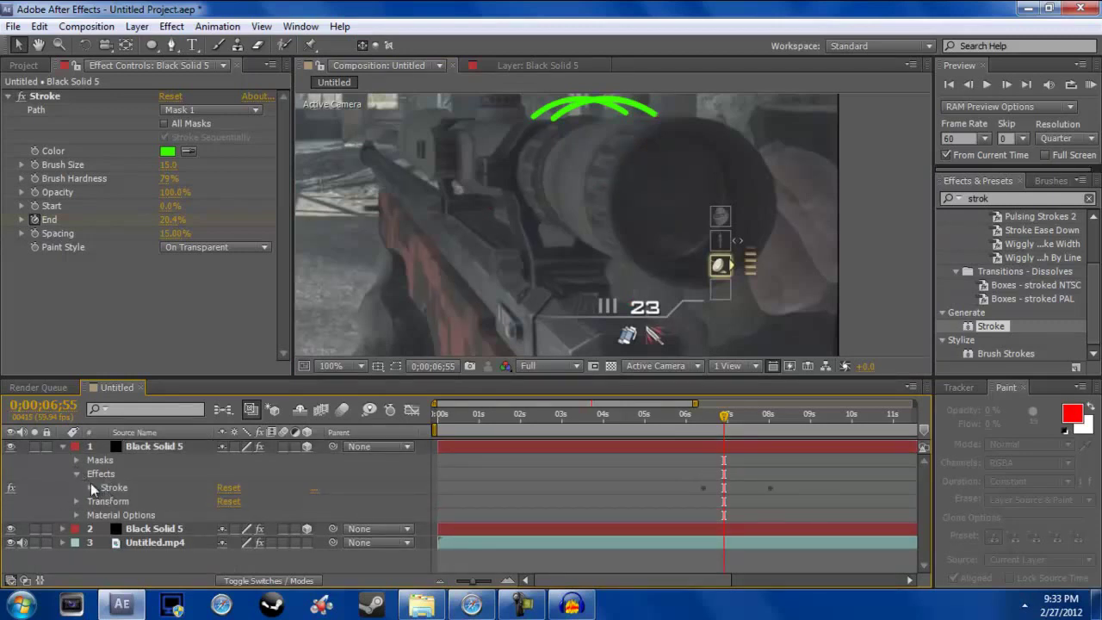
pyautogui.click(91, 487)
pyautogui.scroll(-3, 771, 479)
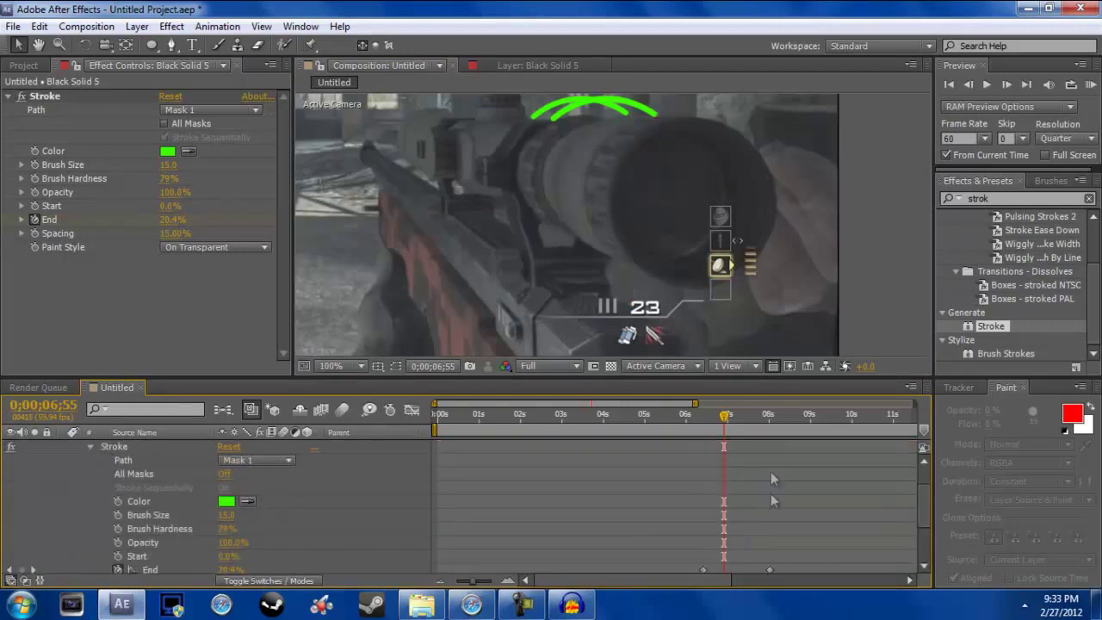
# - Advance the current time to 0;00;08;01, exactly on the Stroke's second End keyframe
pyautogui.click(765, 416)
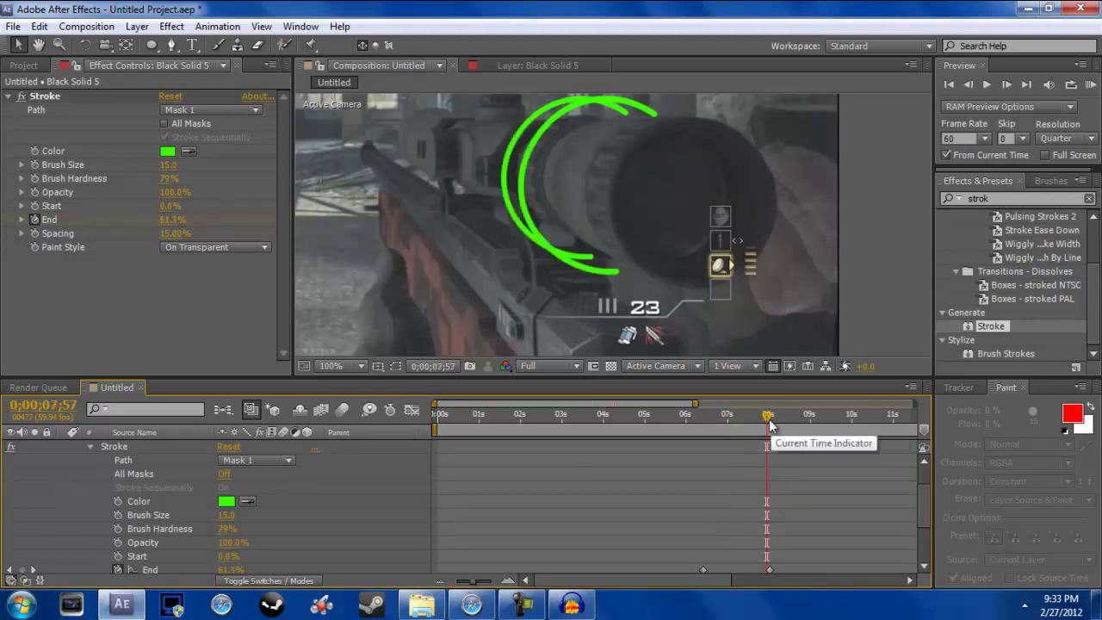
pyautogui.click(1004, 89)
pyautogui.click(1003, 89)
pyautogui.click(1004, 90)
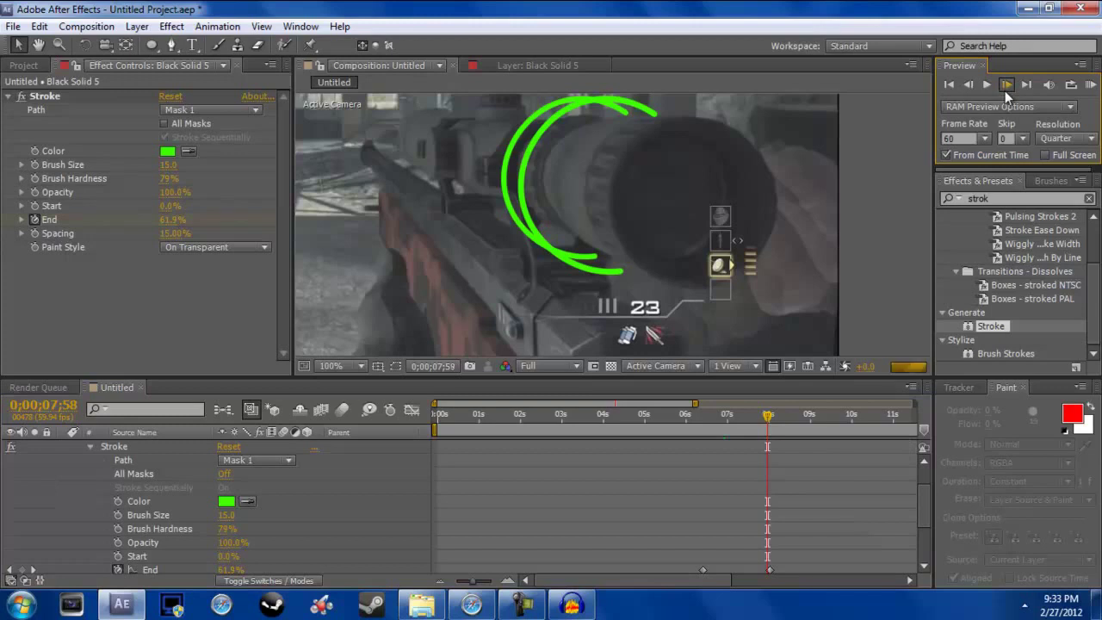
pyautogui.click(1005, 91)
pyautogui.click(1005, 91)
pyautogui.click(1005, 90)
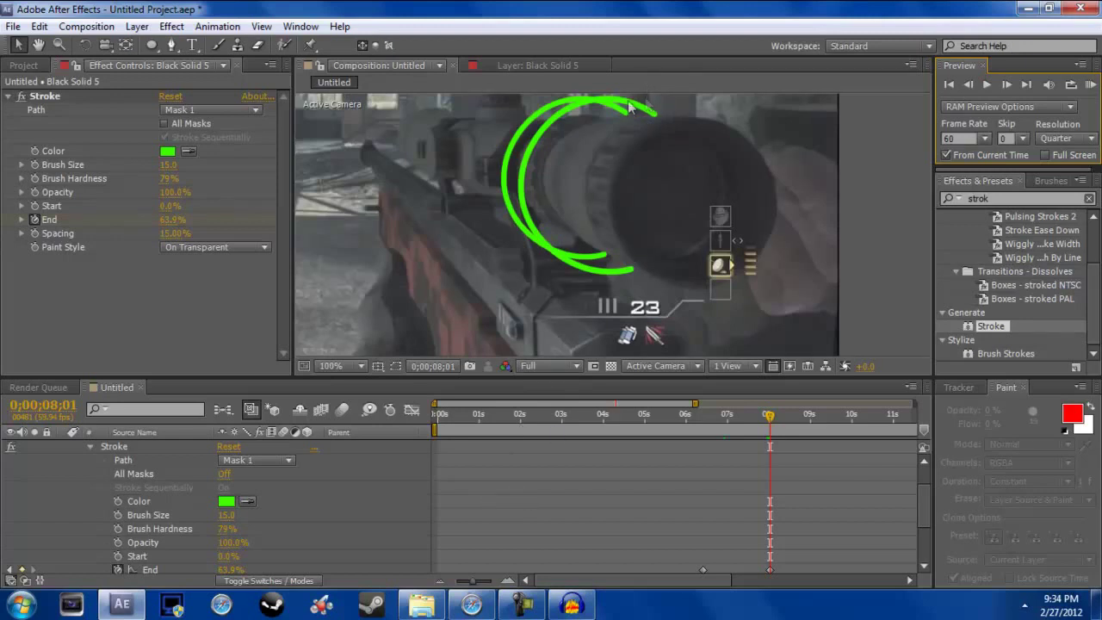
# - Set the Stroke Brush Size of the duplicated Black Solid 5 (layer 1) to 20
pyautogui.click(226, 516)
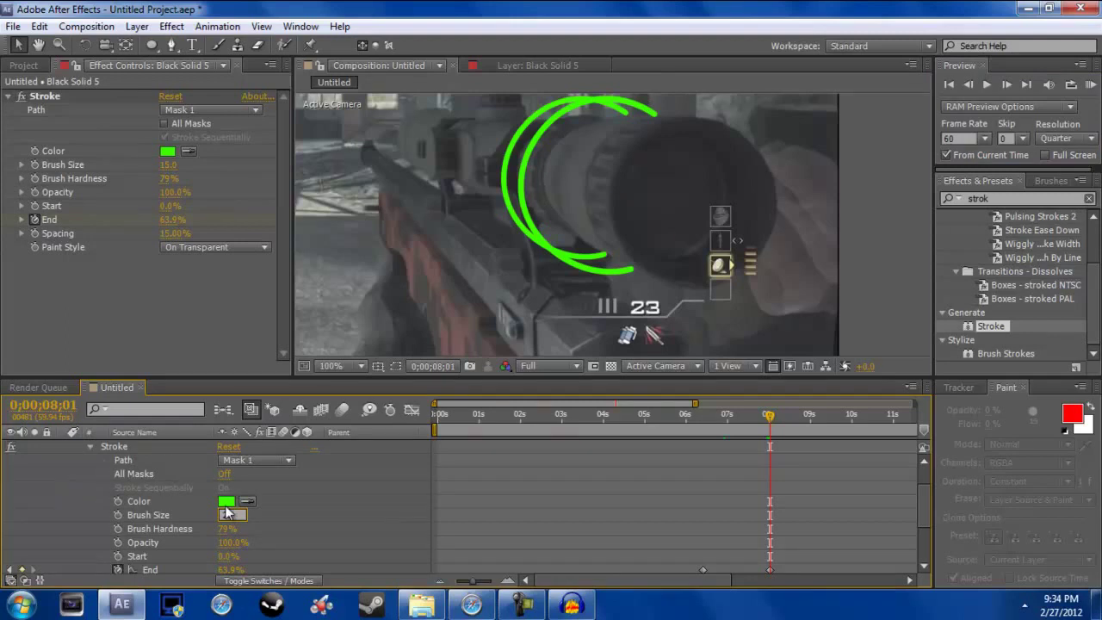
pyautogui.write('20')
pyautogui.press('Return')
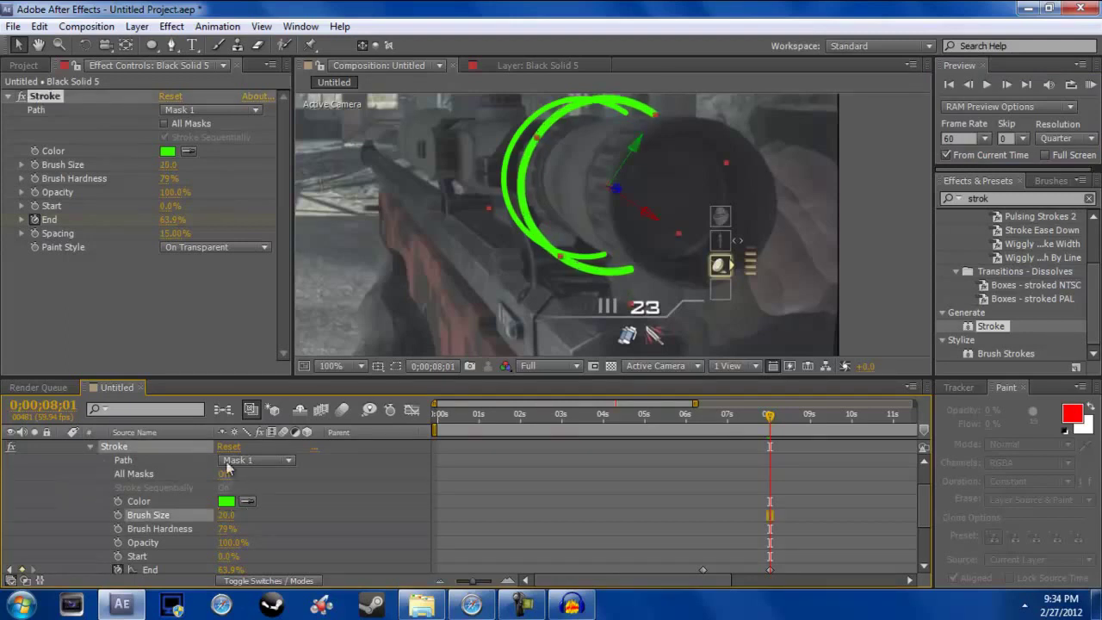
# - Set the Stroke Brush Size of the original Black Solid 5 (layer 2) to 20 as well
pyautogui.scroll(-3, 271, 500)
pyautogui.scroll(5, 270, 500)
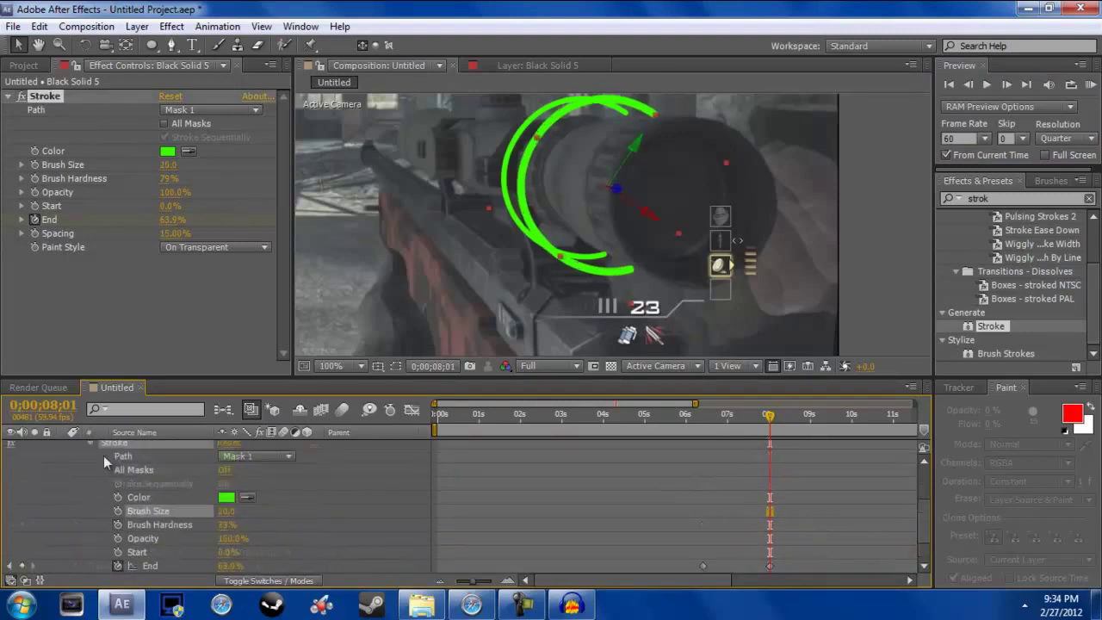
pyautogui.click(63, 446)
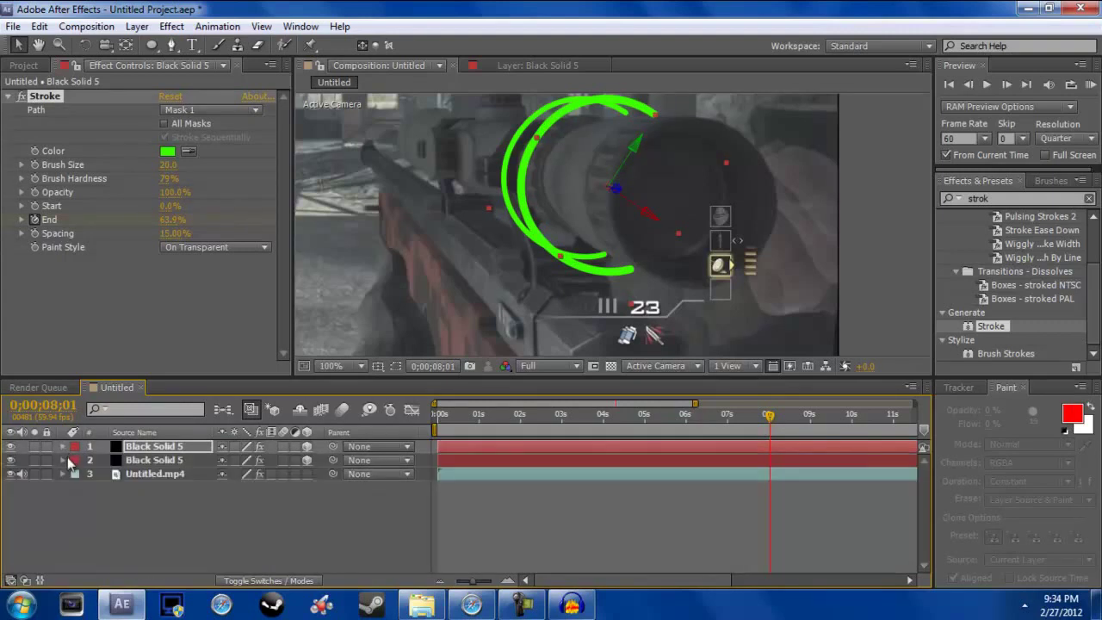
pyautogui.click(63, 460)
pyautogui.scroll(-2, 129, 500)
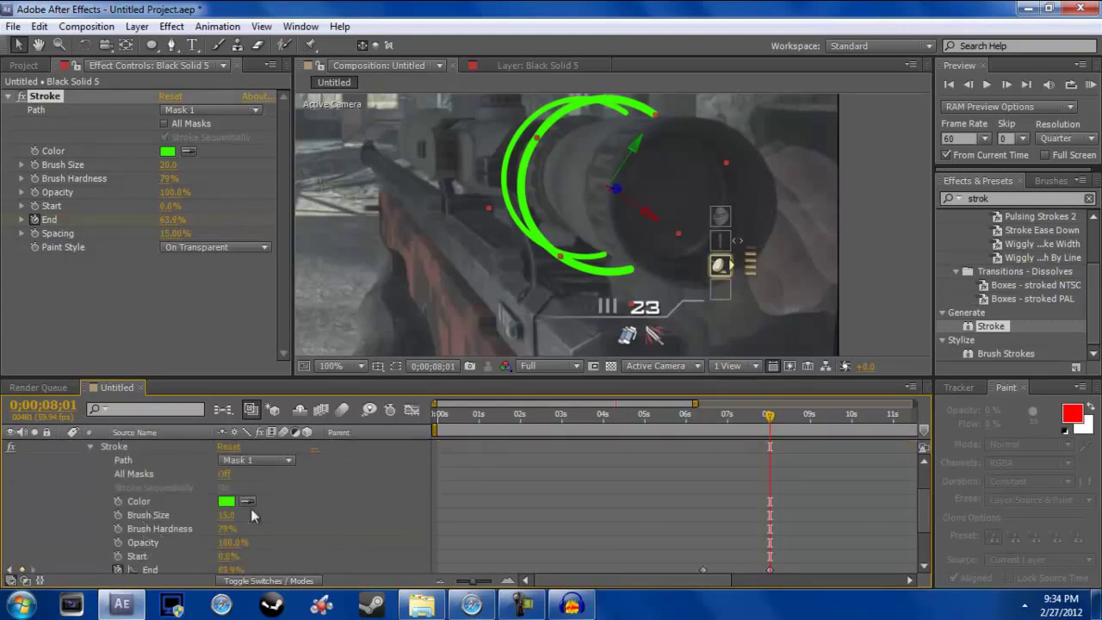
pyautogui.click(226, 515)
pyautogui.write('20')
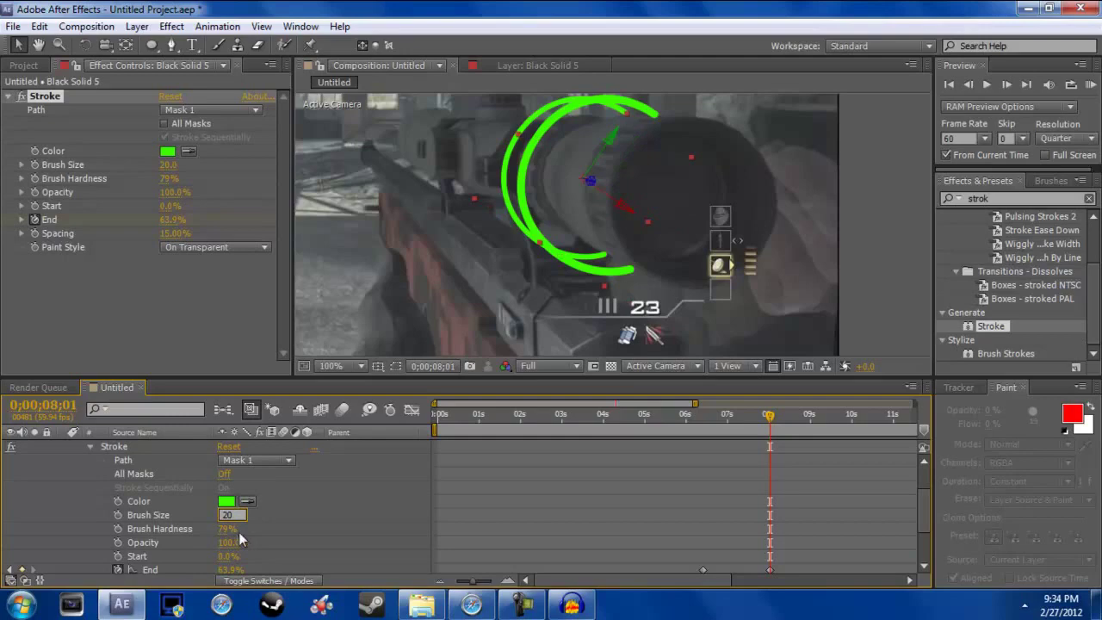
pyautogui.press('Return')
pyautogui.click(573, 605)
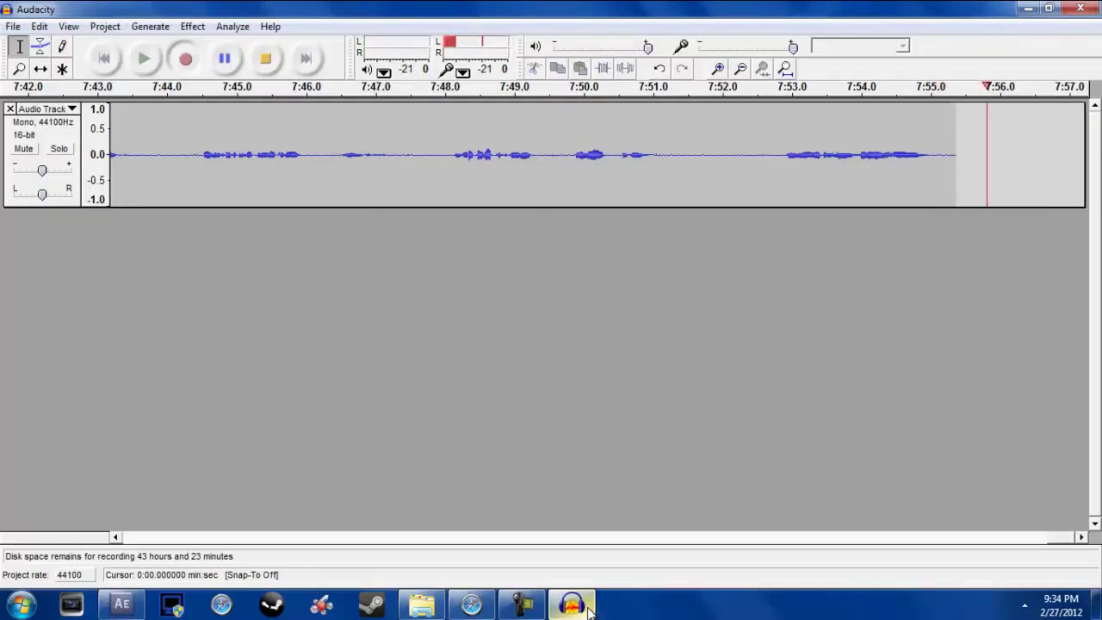
pyautogui.click(576, 605)
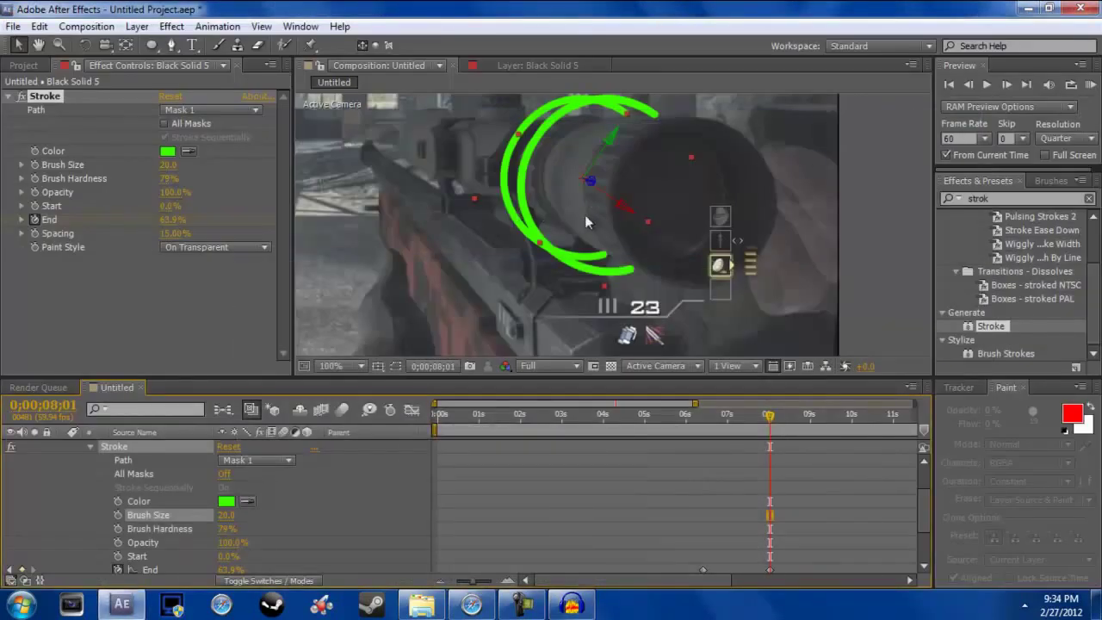
# - Lower the Stroke Opacity of the original Black Solid 5 (layer 2) to 45%
pyautogui.scroll(-2, 262, 539)
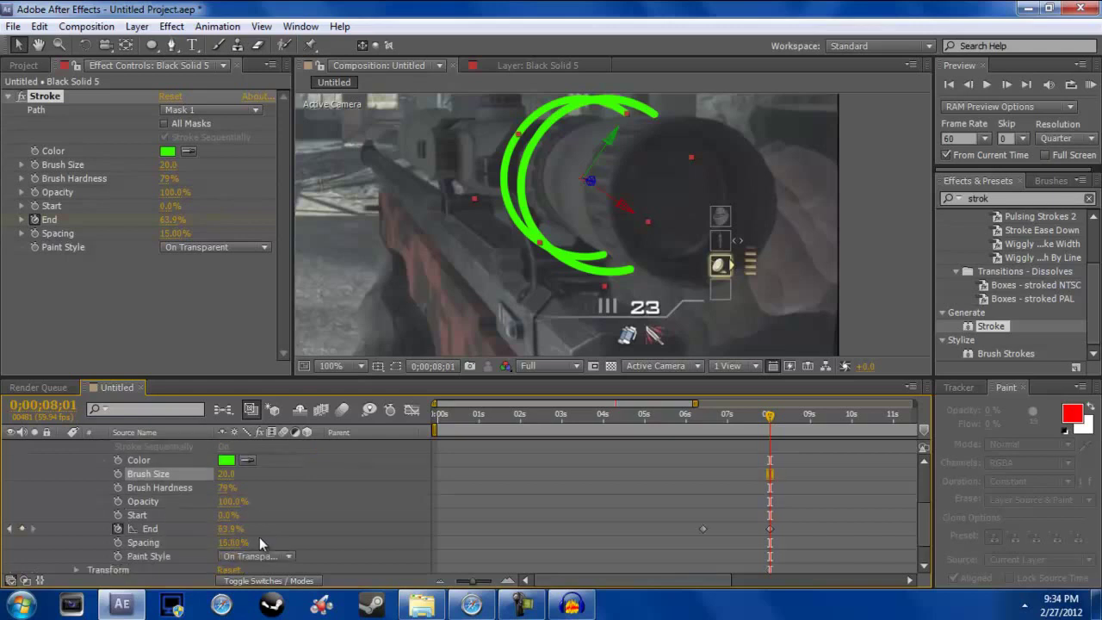
pyautogui.click(229, 501)
pyautogui.press('Return')
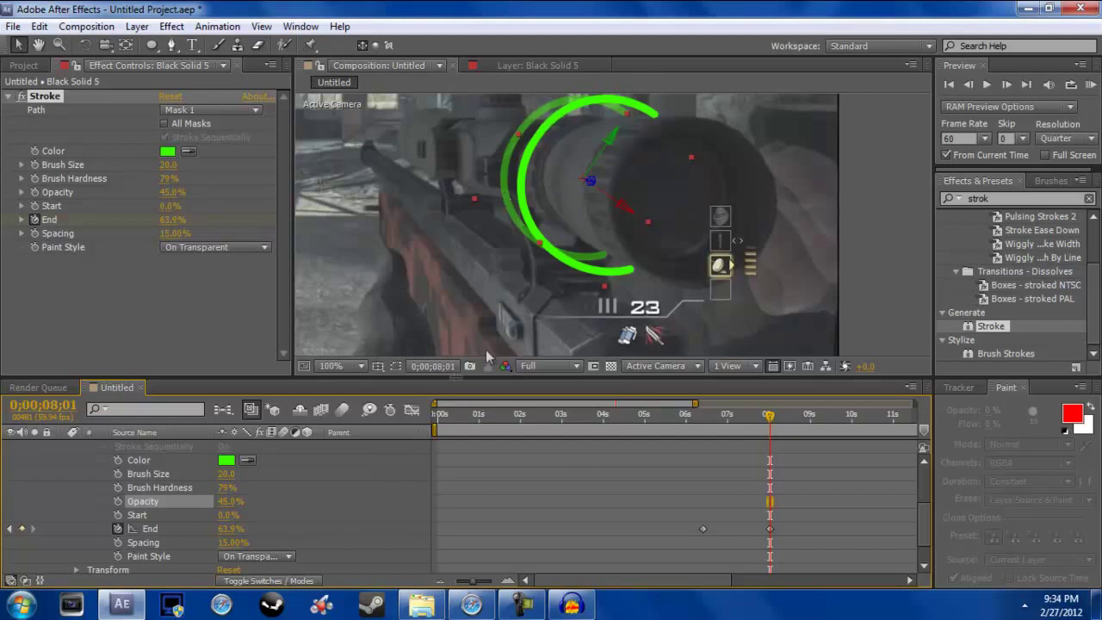
# - Lower the Stroke Opacity of the duplicated Black Solid 5 (layer 1) to 45% to match the other ring
pyautogui.scroll(3, 146, 529)
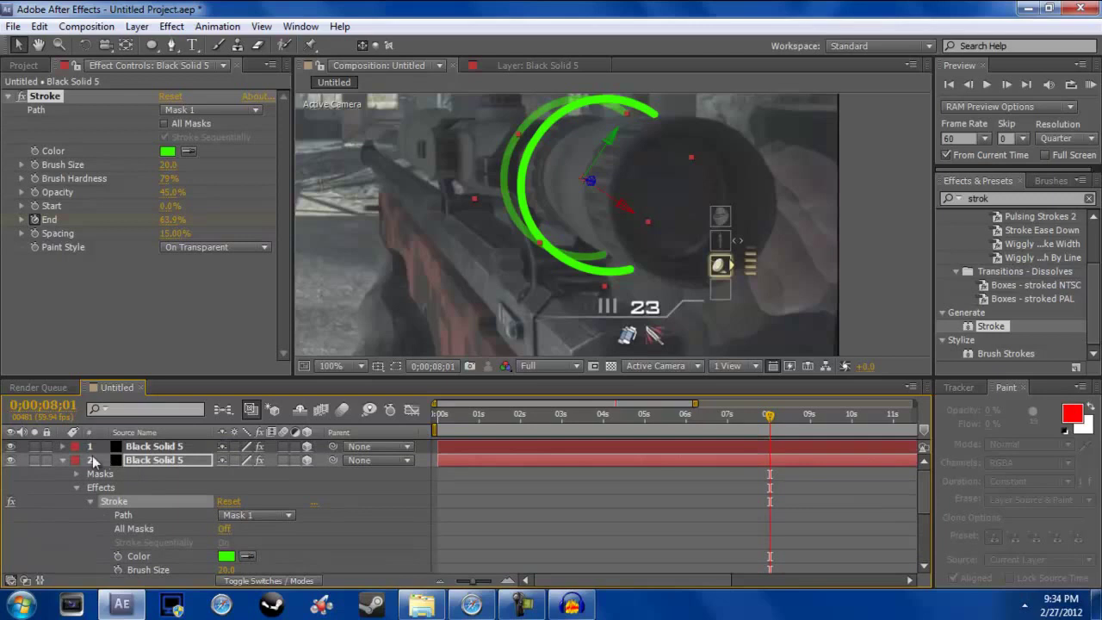
pyautogui.click(61, 459)
pyautogui.click(78, 447)
pyautogui.click(62, 446)
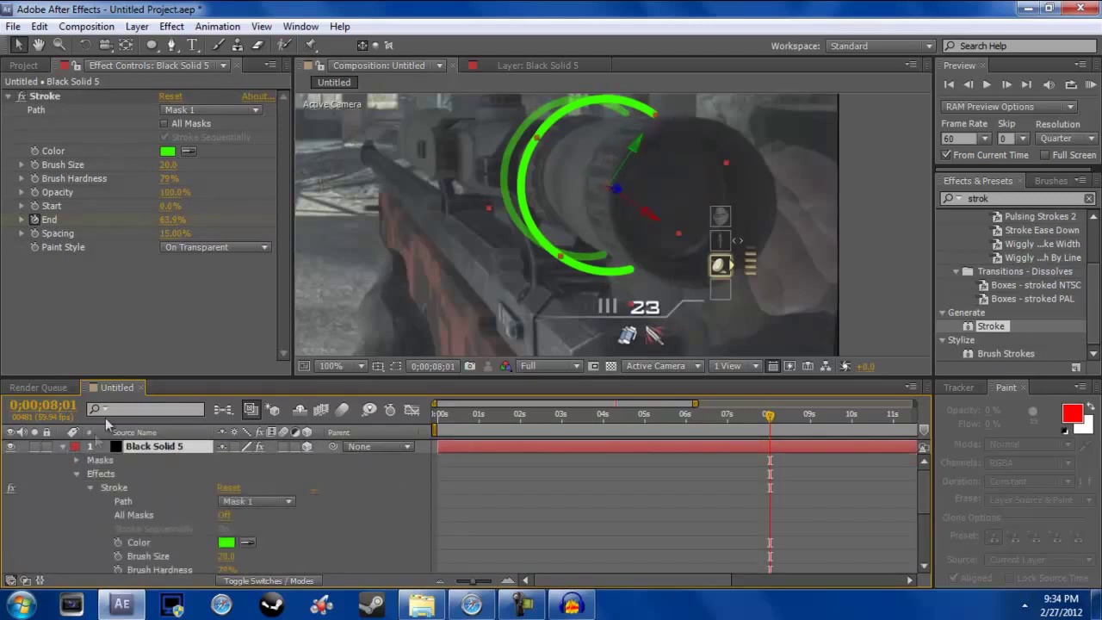
pyautogui.scroll(-3, 216, 503)
pyautogui.click(230, 502)
pyautogui.write('45')
pyautogui.press('Return')
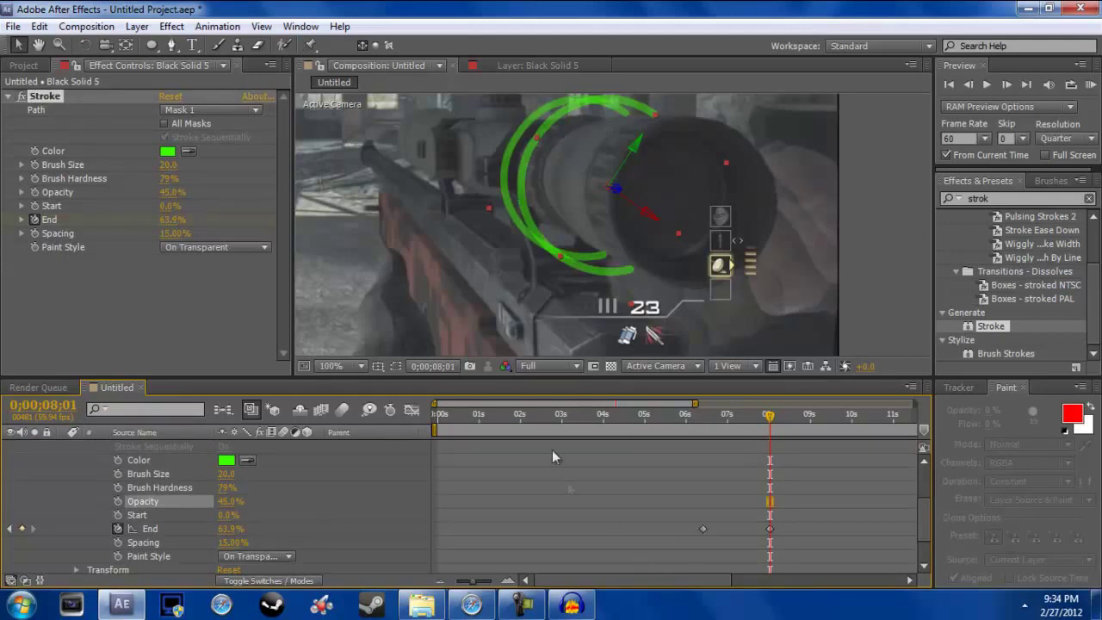
# - Collapse the Black Solid 5 layer and add a new adjustment layer above the ring solids
pyautogui.scroll(3, 552, 450)
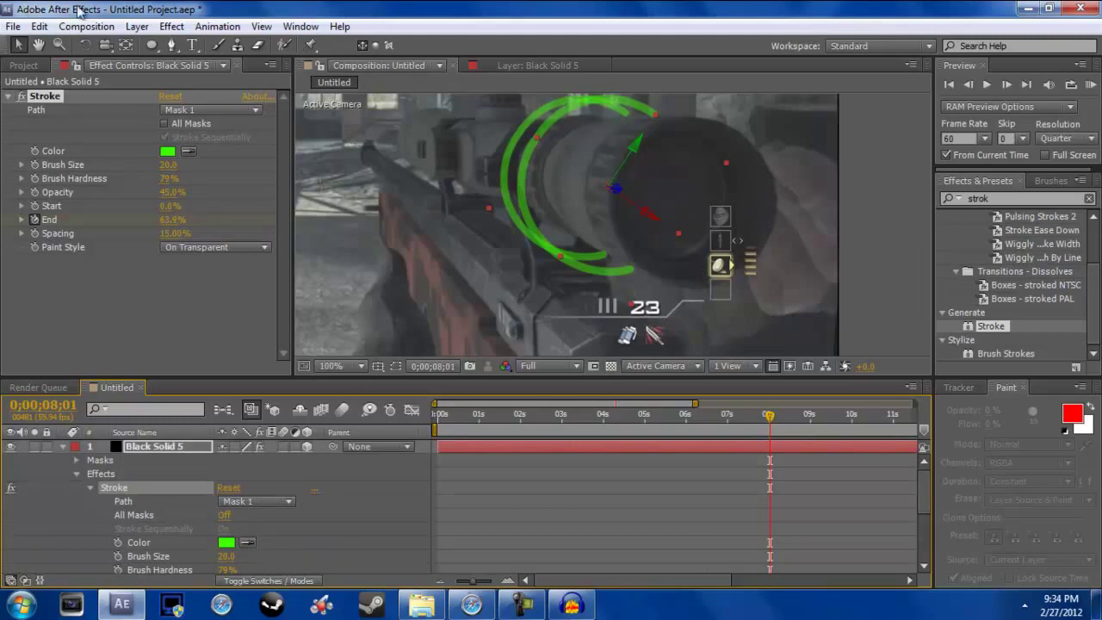
pyautogui.click(179, 28)
pyautogui.click(172, 27)
pyautogui.click(65, 446)
pyautogui.rightClick(81, 499)
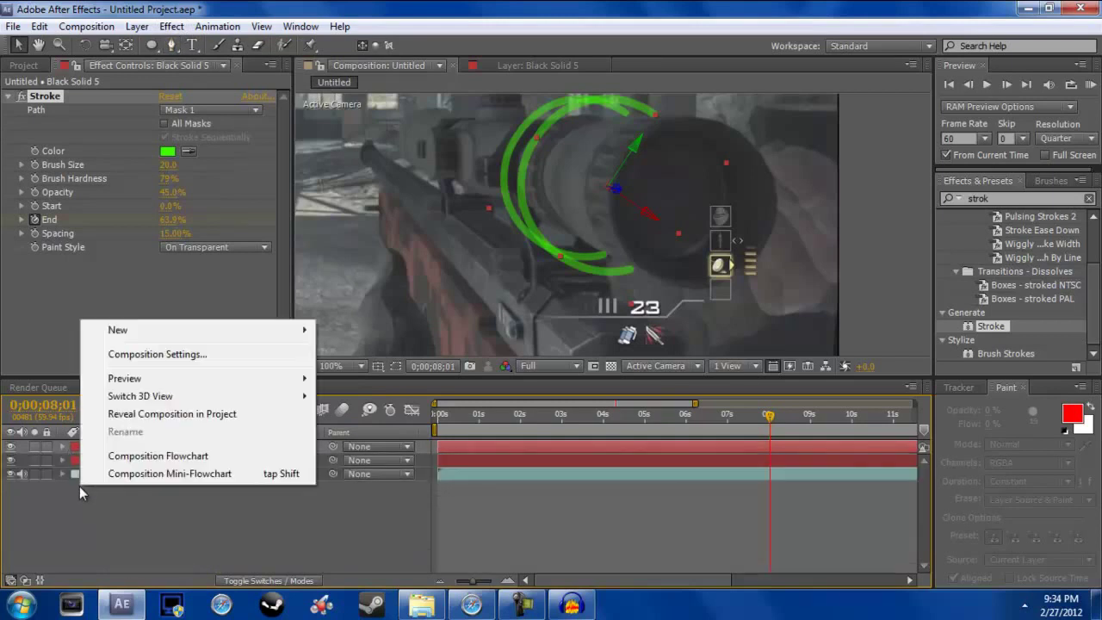
pyautogui.moveTo(121, 330)
pyautogui.click(445, 464)
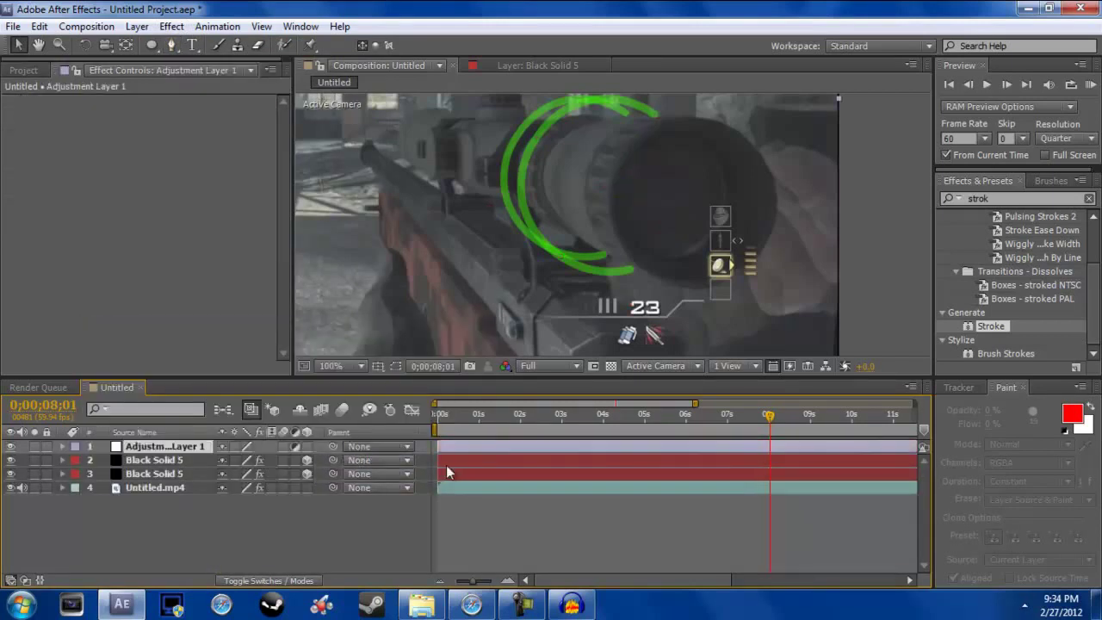
# - Apply the Magic Bullet Looks effect to the adjustment layer
pyautogui.click(171, 27)
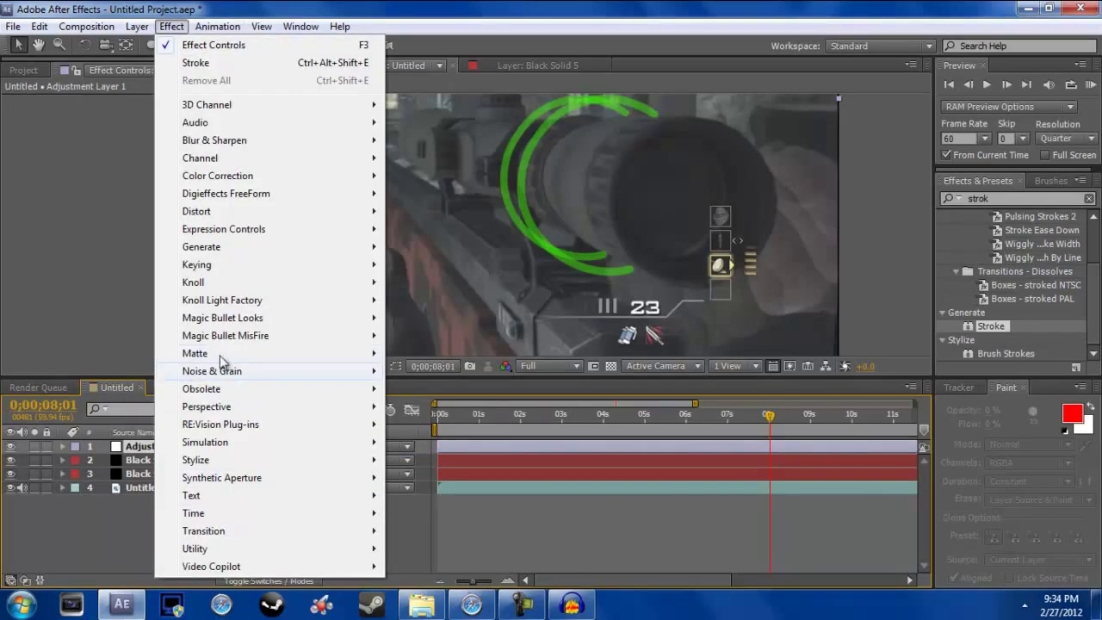
pyautogui.moveTo(226, 320)
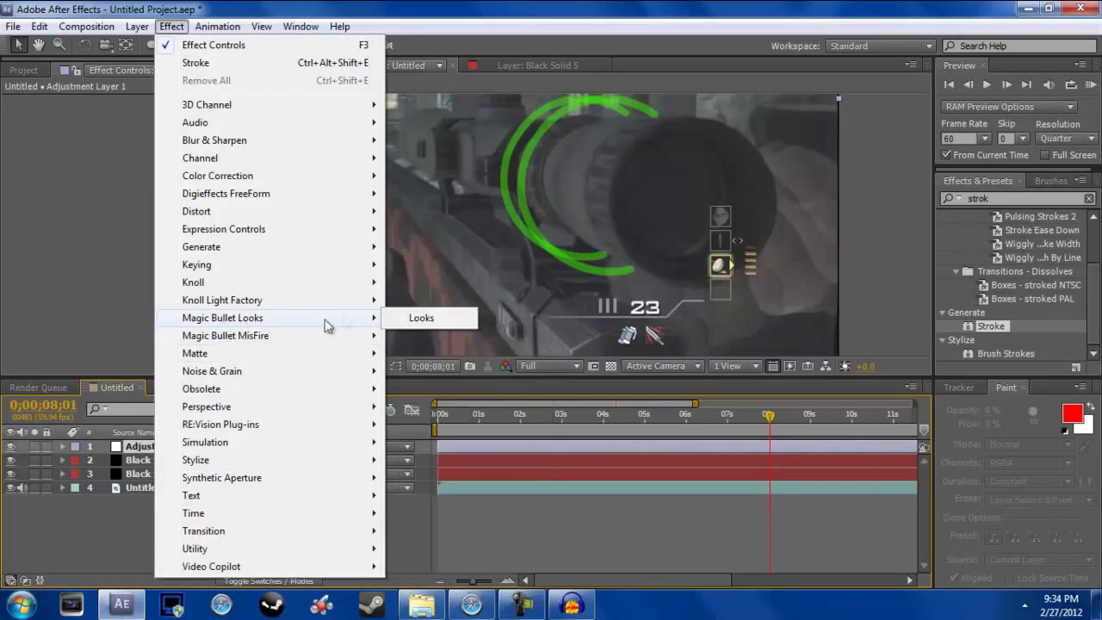
pyautogui.click(388, 319)
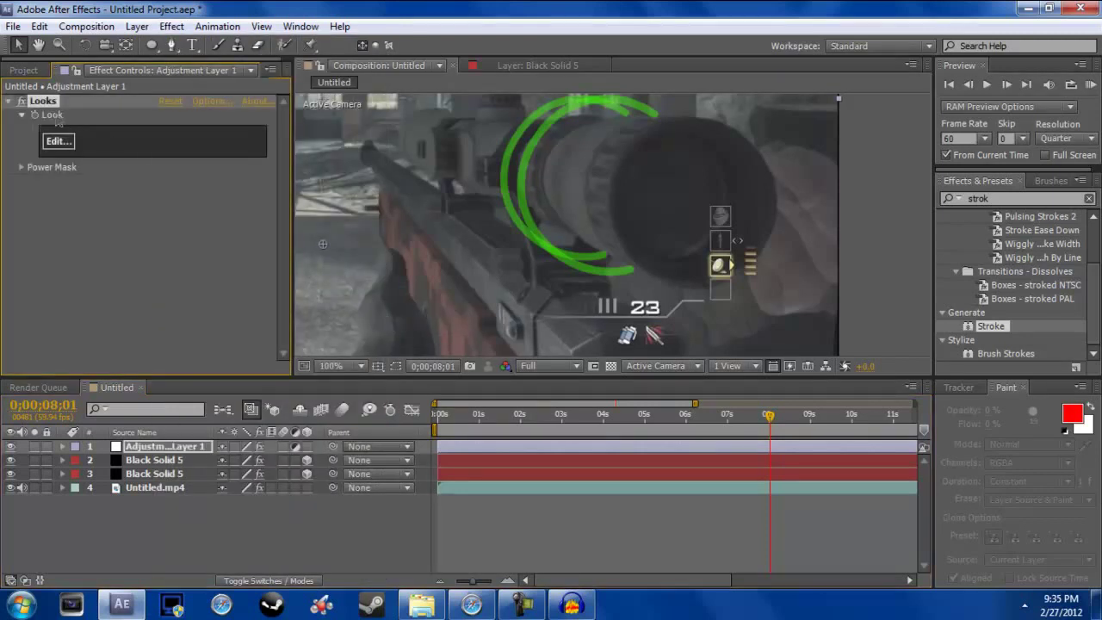
# - Open the look in LooksBuilder, try the Diffusion matte tool on the footage and remove it again
pyautogui.click(51, 144)
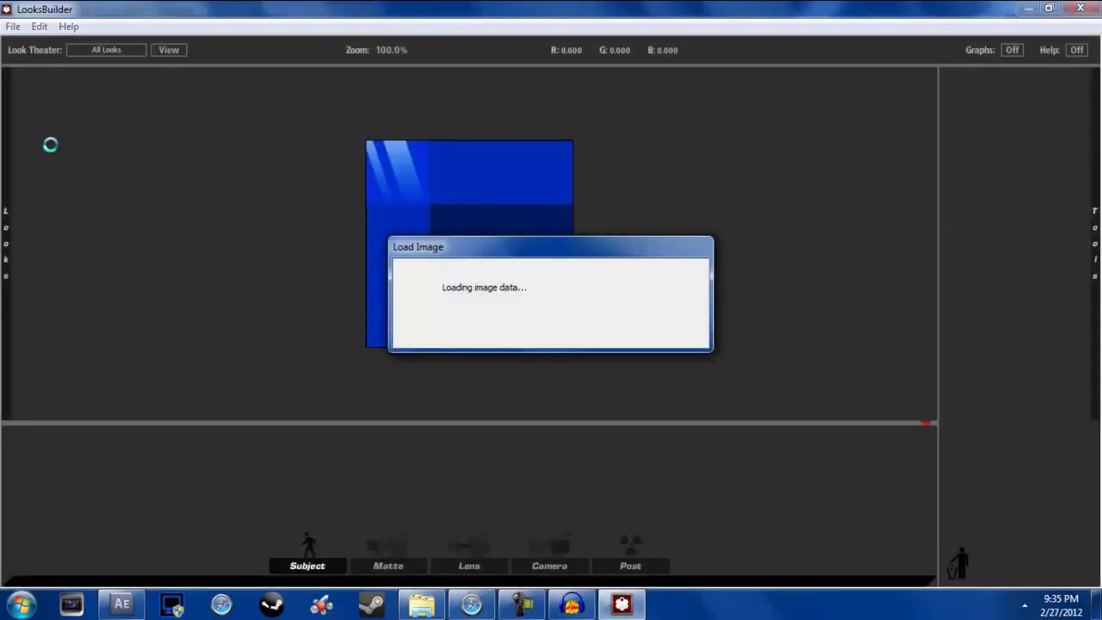
pyautogui.moveTo(1100, 365)
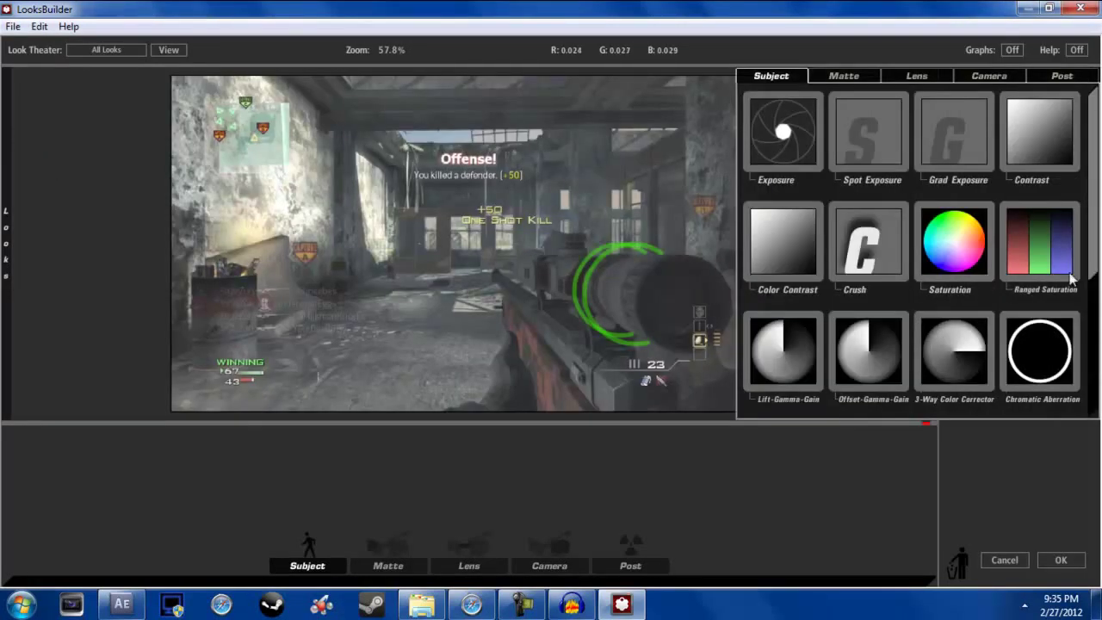
pyautogui.click(878, 79)
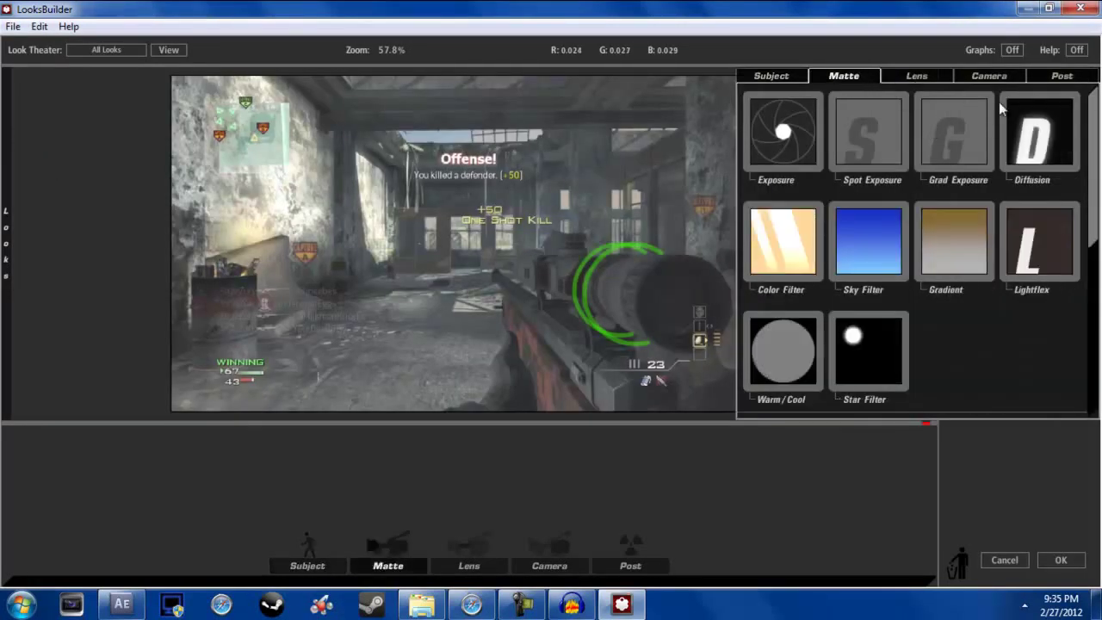
pyautogui.click(1039, 159)
pyautogui.scroll(2, 753, 271)
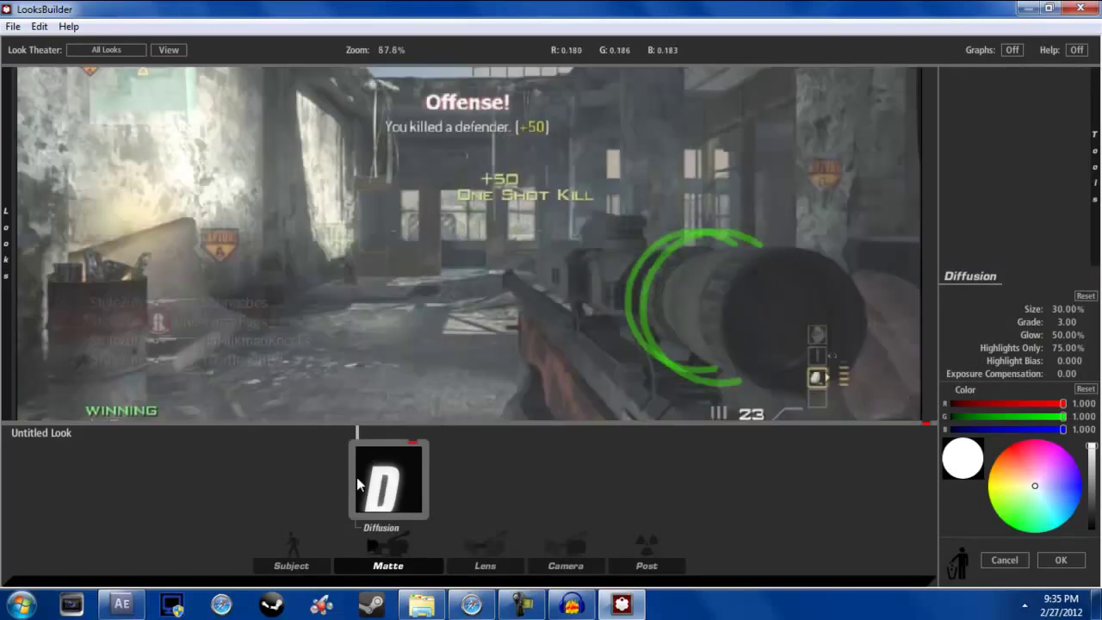
pyautogui.press('Delete')
# - Try the Lightflex matte tool on the footage and remove it from the look
pyautogui.moveTo(1095, 171)
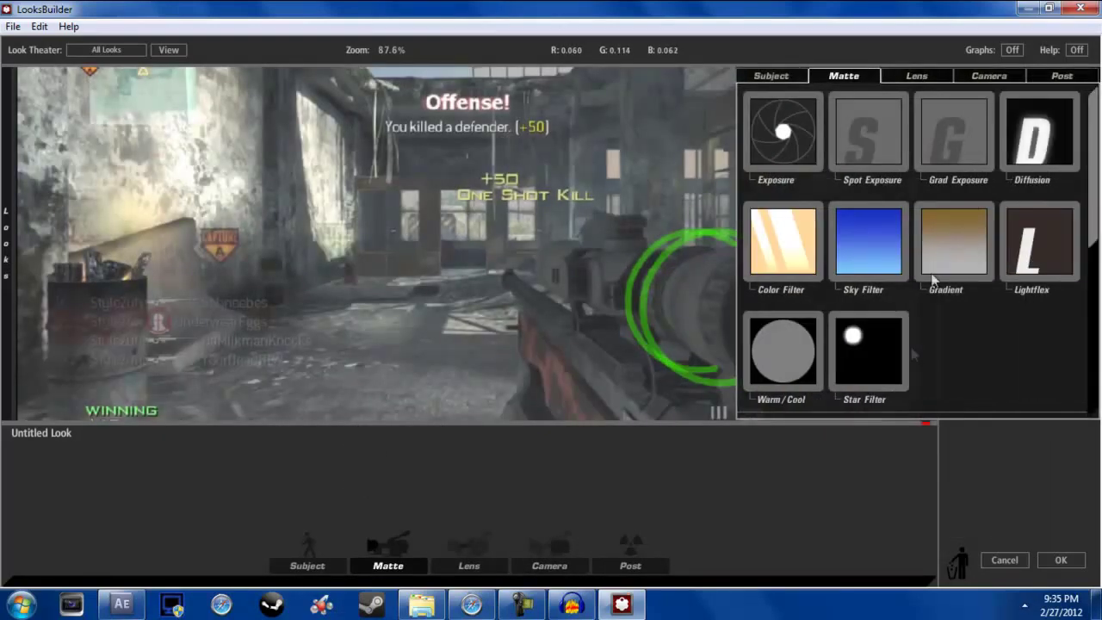
pyautogui.click(908, 77)
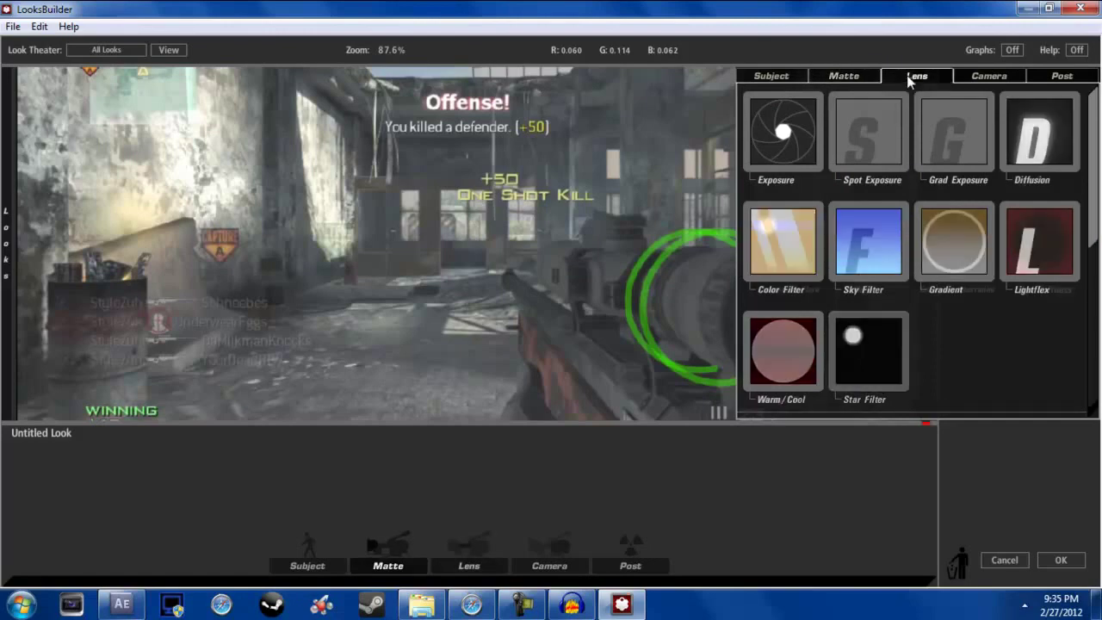
pyautogui.click(828, 80)
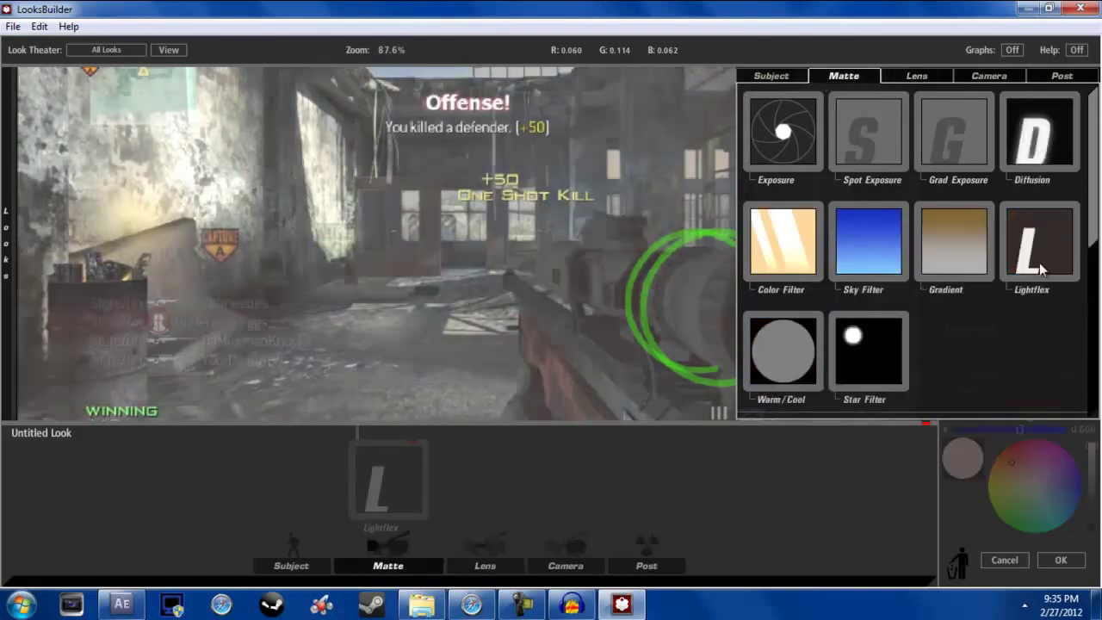
pyautogui.doubleClick(1042, 270)
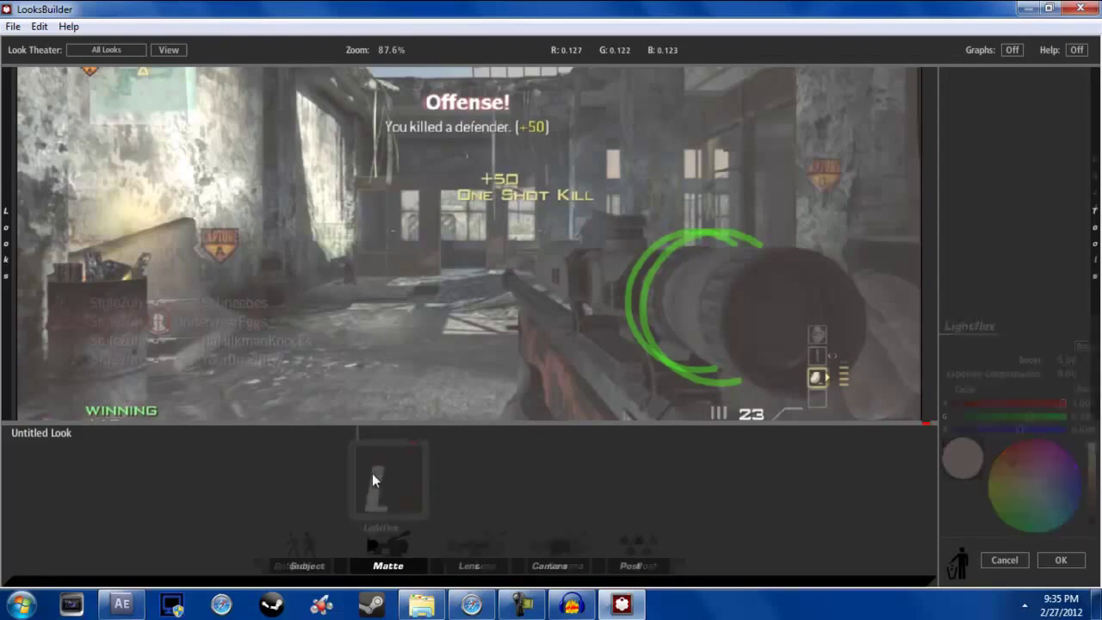
pyautogui.press('Delete')
# - Browse the Subject and Matte tools, and cancel the look editing to return to After Effects
pyautogui.moveTo(1095, 245)
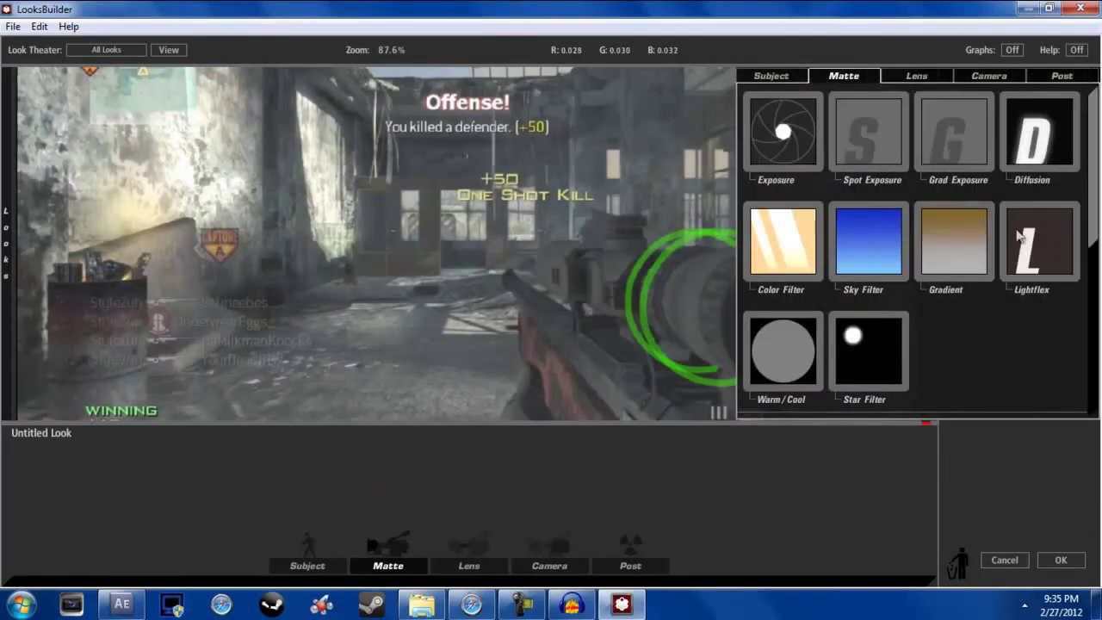
pyautogui.click(753, 78)
pyautogui.scroll(-3, 884, 285)
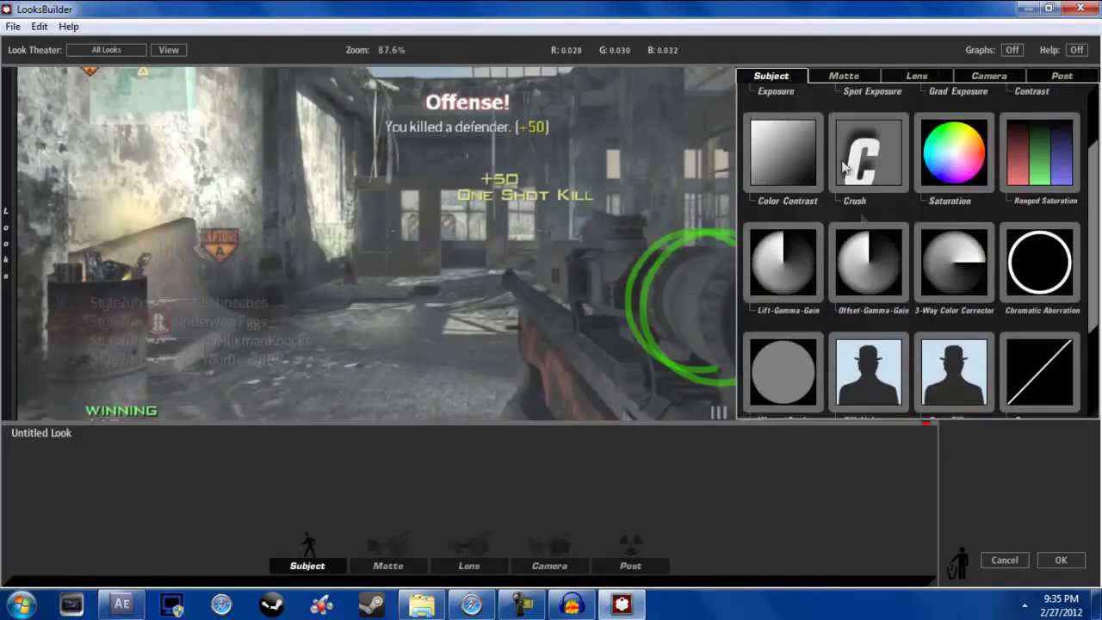
pyautogui.click(856, 77)
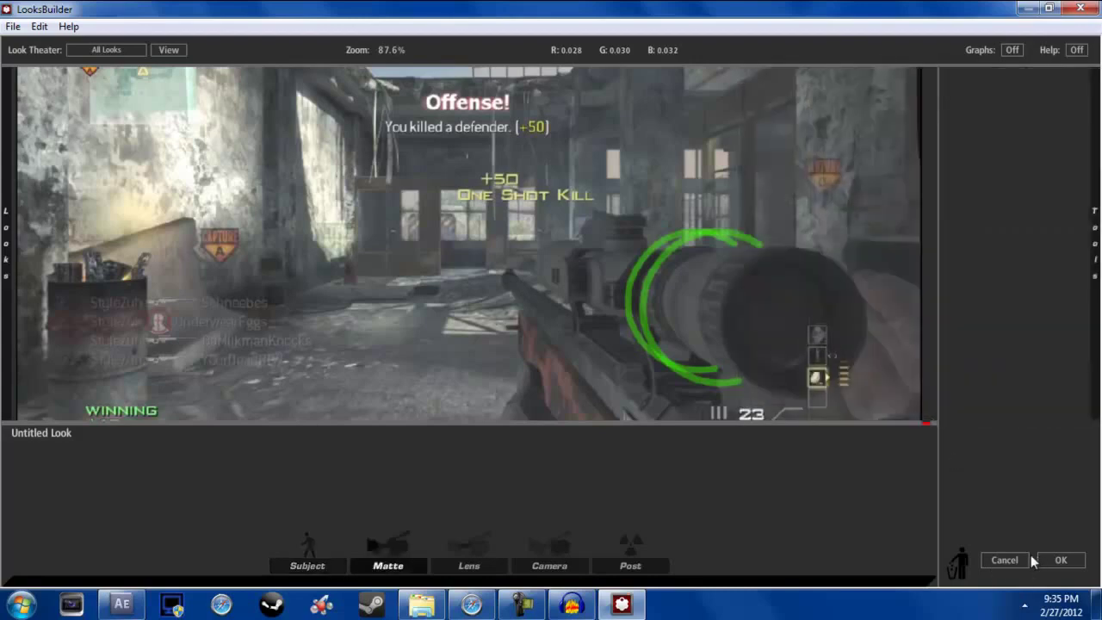
pyautogui.click(1022, 560)
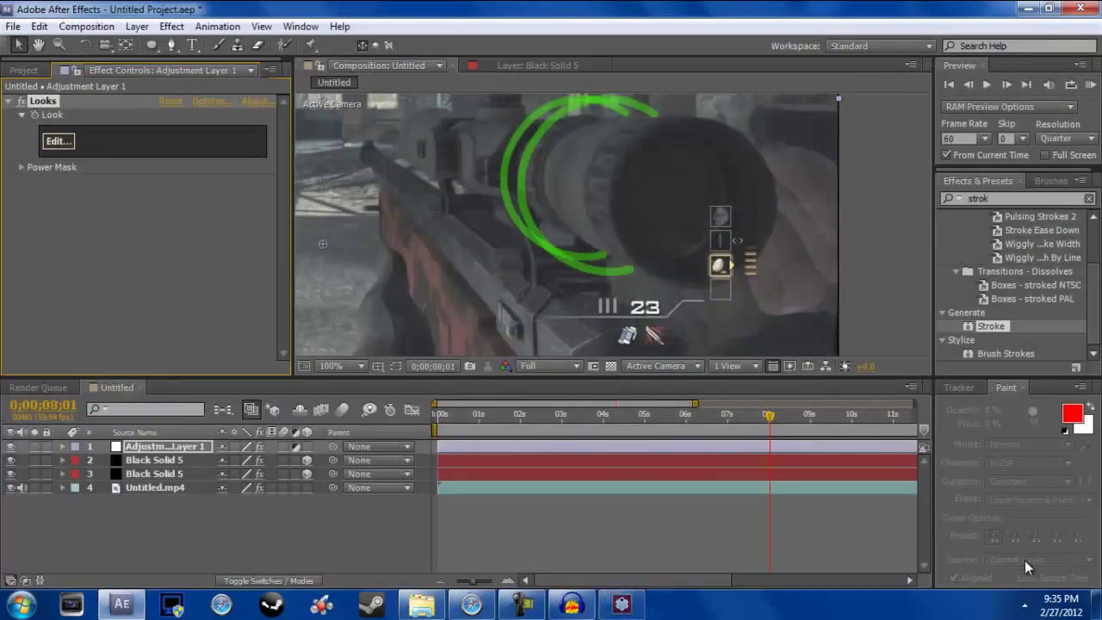
# - Delete the adjustment layer carrying the Looks effect from the composition
pyautogui.click(154, 459)
pyautogui.keyDown('shift'); pyautogui.click(154, 471); pyautogui.keyUp('shift')
pyautogui.click(165, 446)
pyautogui.press('Delete')
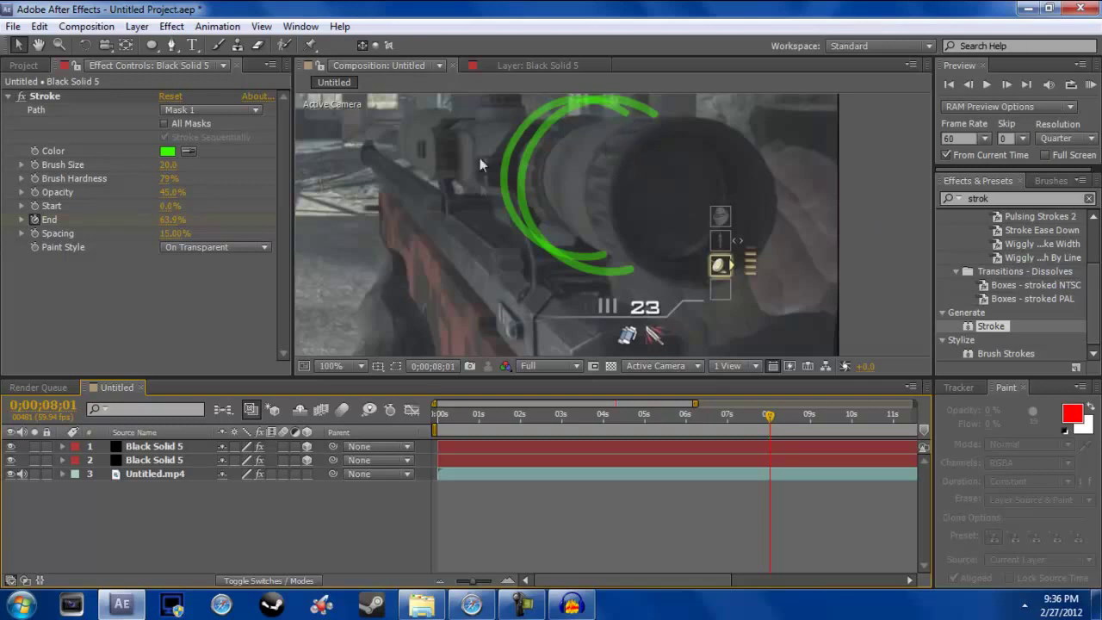
pyautogui.click(516, 607)
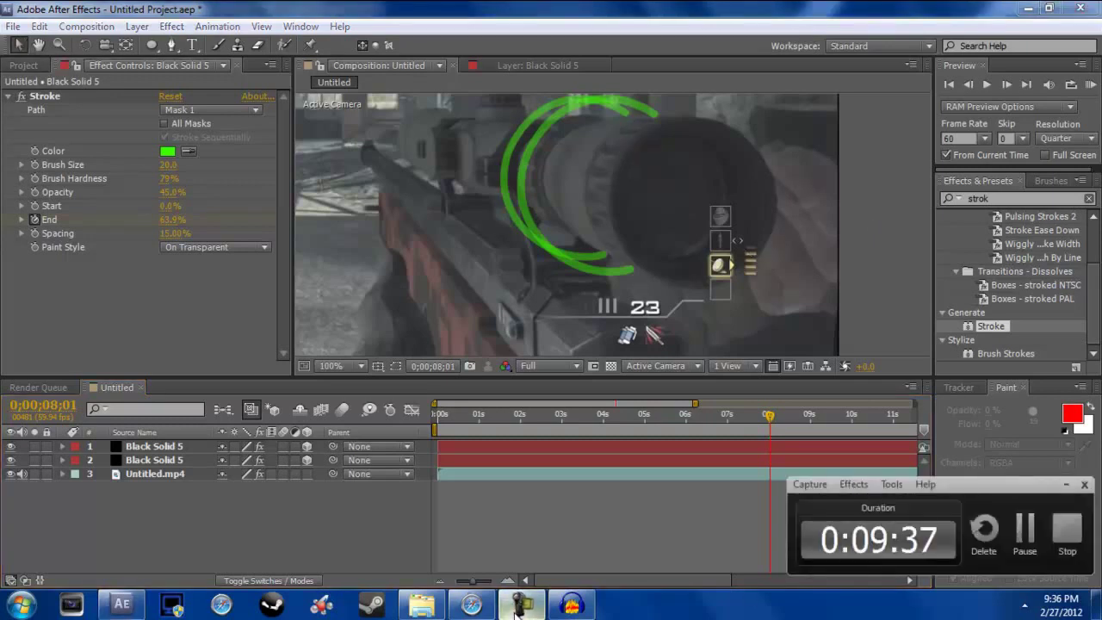
pyautogui.click(1058, 539)
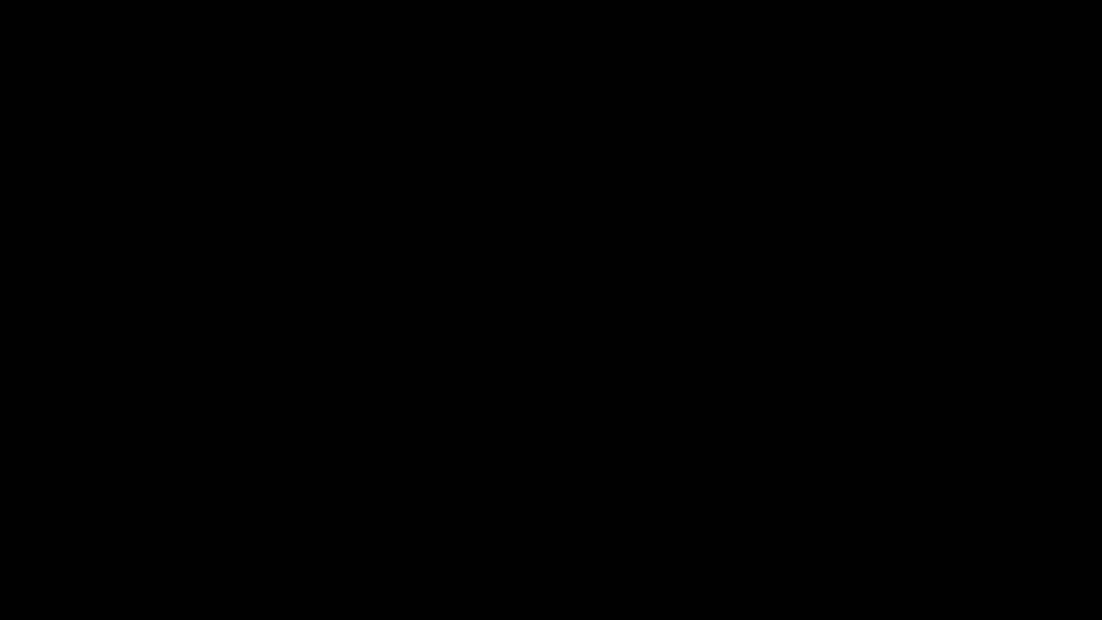